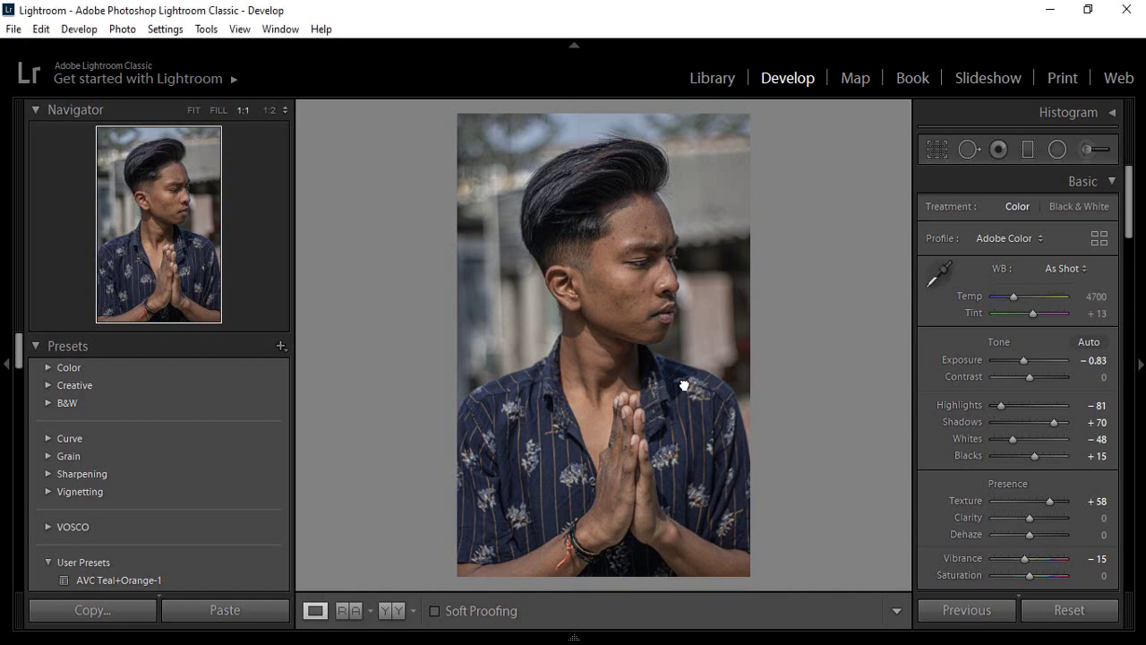
# Check the face at full size, then scroll through the right-hand Develop panels.
pyautogui.click(651, 298)
pyautogui.click(587, 336)
pyautogui.scroll(-2, 1110, 412)
pyautogui.scroll(-3, 1115, 433)
pyautogui.scroll(-3, 1115, 432)
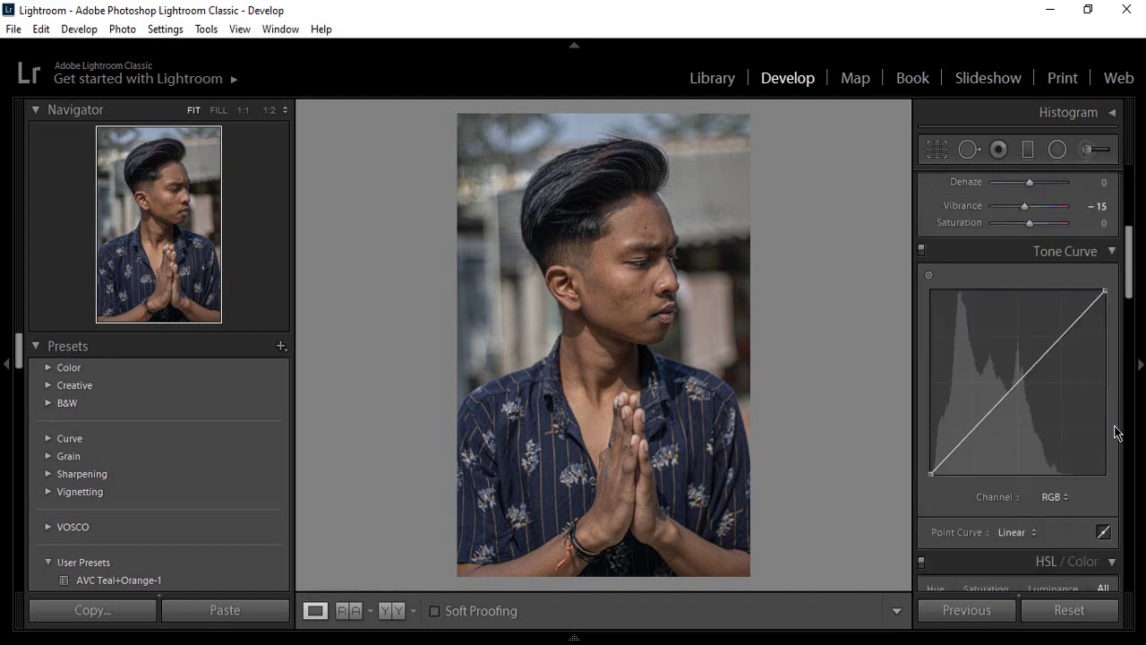
pyautogui.scroll(-3, 1115, 432)
pyautogui.scroll(-3, 1115, 432)
pyautogui.scroll(-3, 1115, 433)
pyautogui.scroll(-3, 1115, 432)
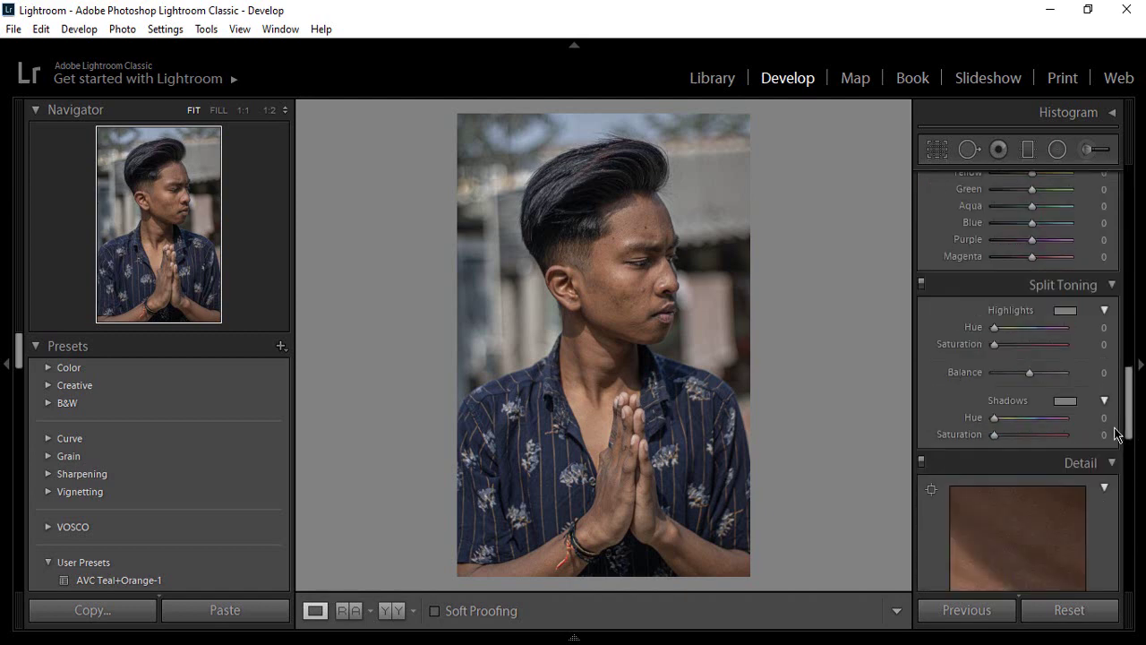
pyautogui.scroll(-3, 1115, 432)
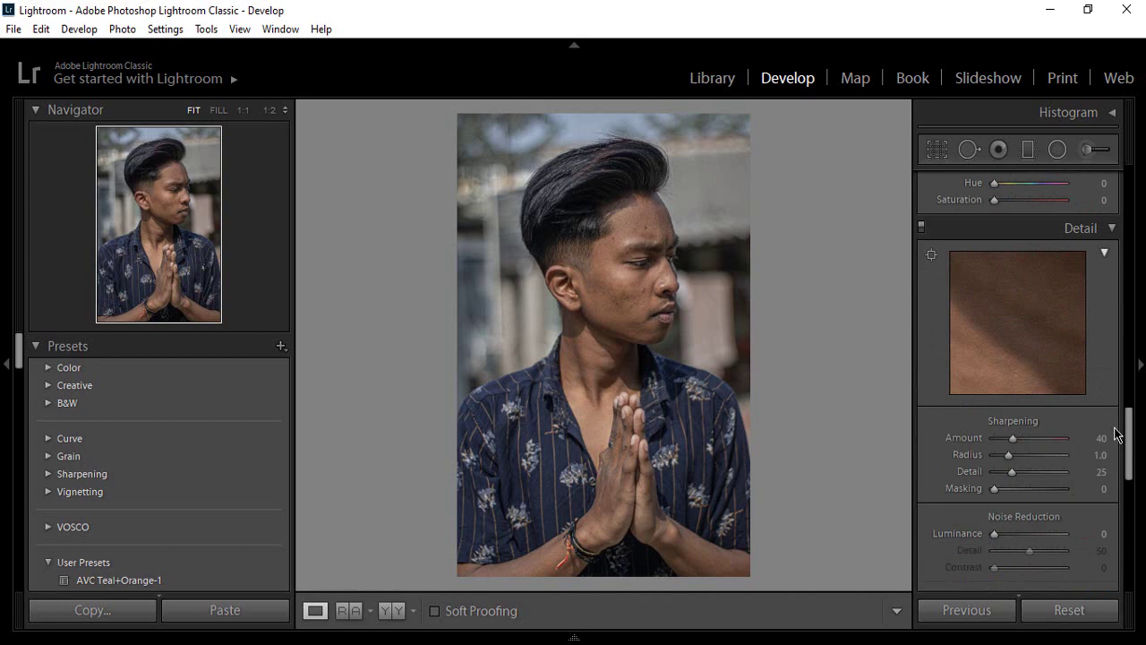
pyautogui.scroll(-3, 1116, 434)
pyautogui.scroll(3, 1115, 434)
pyautogui.scroll(3, 1115, 434)
pyautogui.scroll(2, 1115, 433)
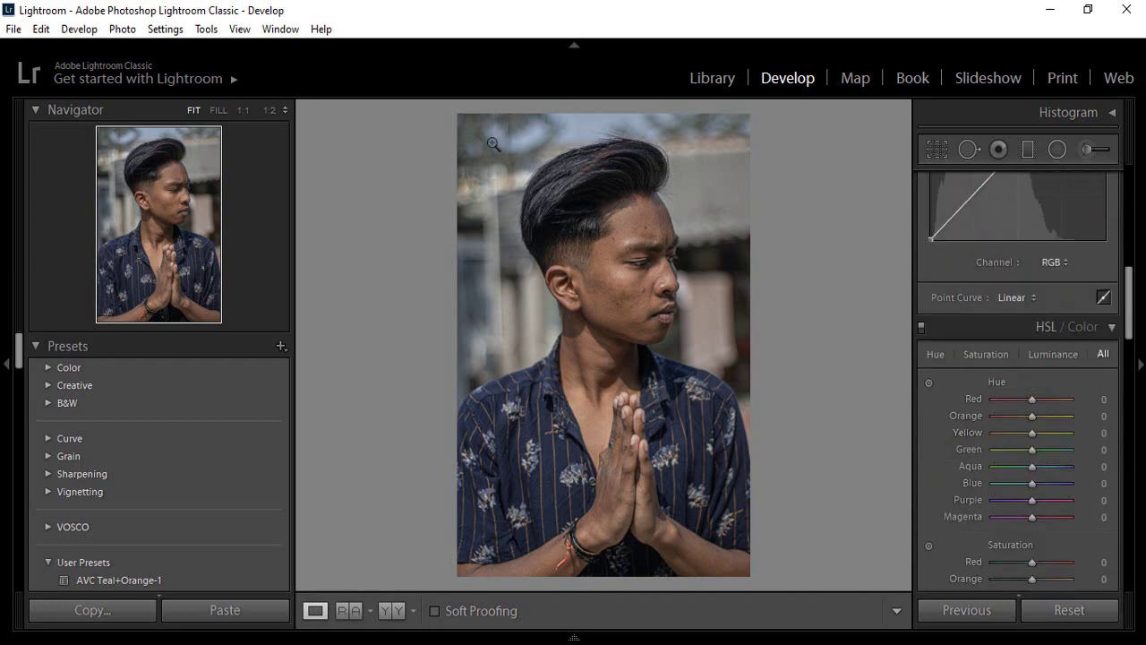
pyautogui.scroll(3, 1010, 351)
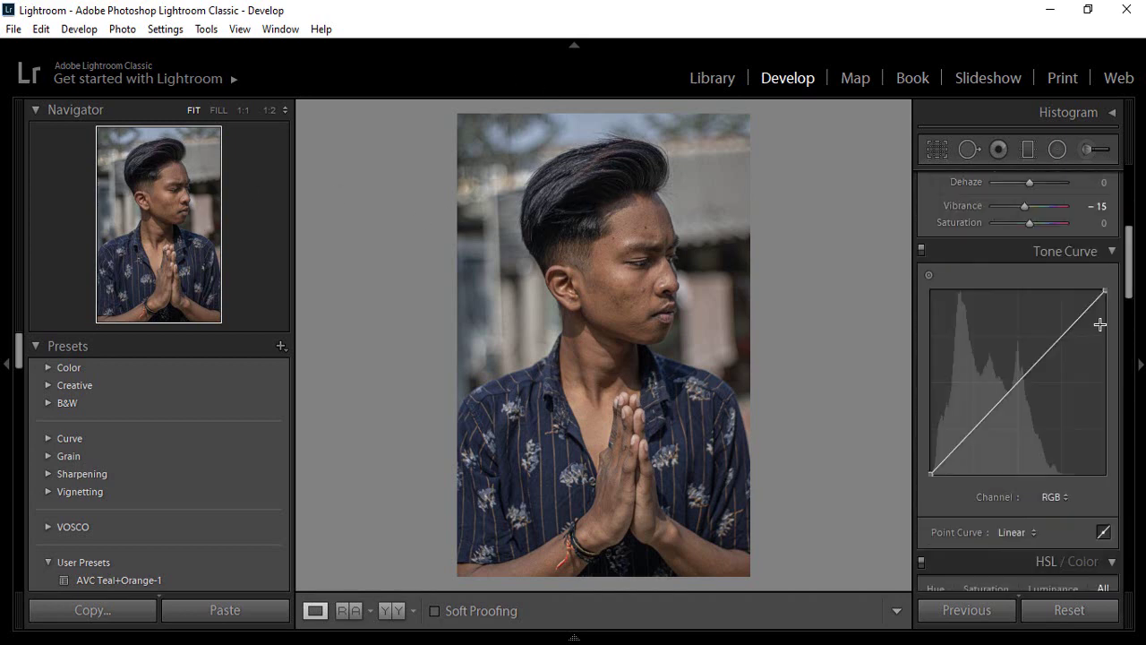
pyautogui.scroll(3, 1010, 351)
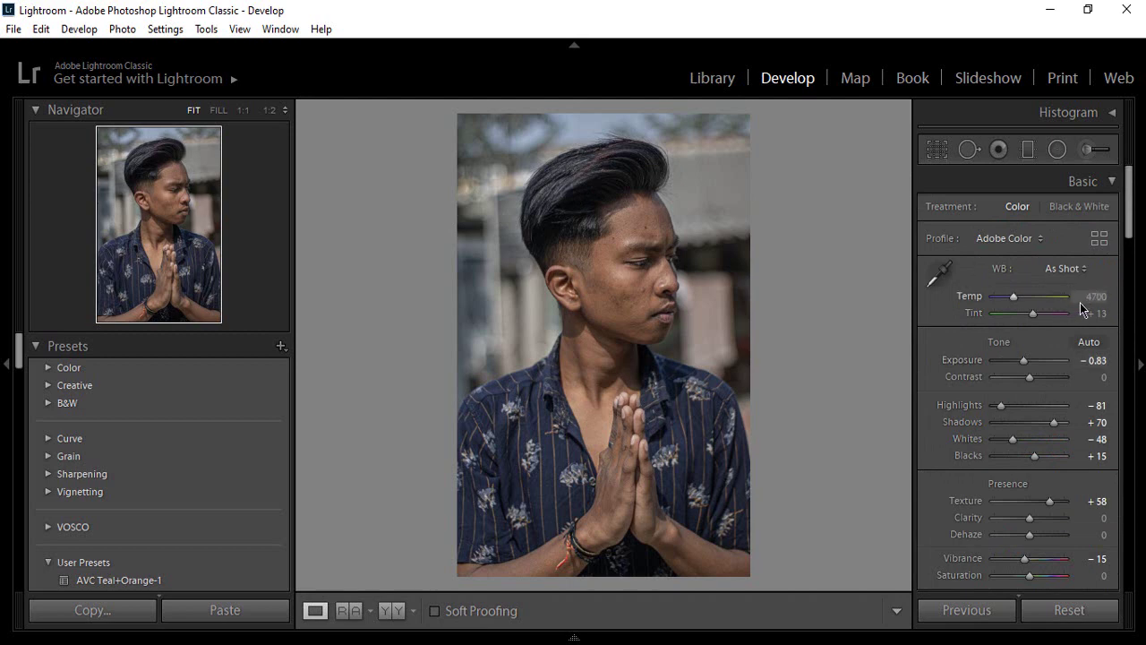
# Try entering a Temp value directly and dismiss the invalid-entry warning.
pyautogui.click(1096, 299)
pyautogui.press('Return')
pyautogui.click(661, 341)
pyautogui.press('BackSpace')
# Choose Auto white balance from the WB presets, giving Temp 4650 and Tint 0.
pyautogui.click(1051, 270)
pyautogui.click(1016, 315)
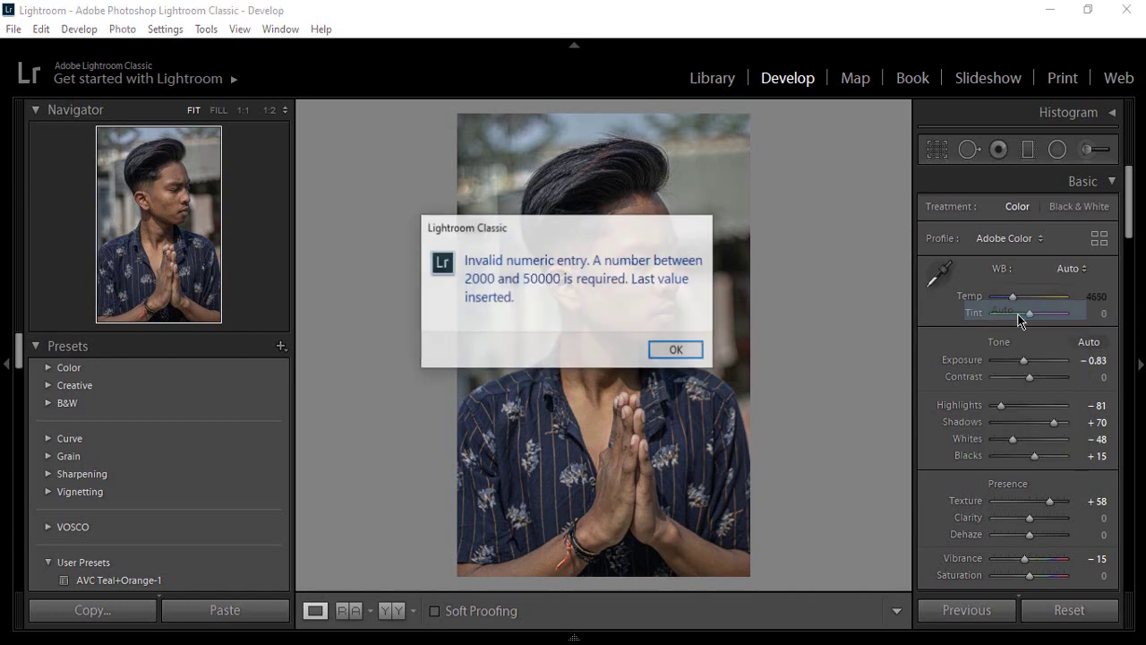
pyautogui.click(659, 349)
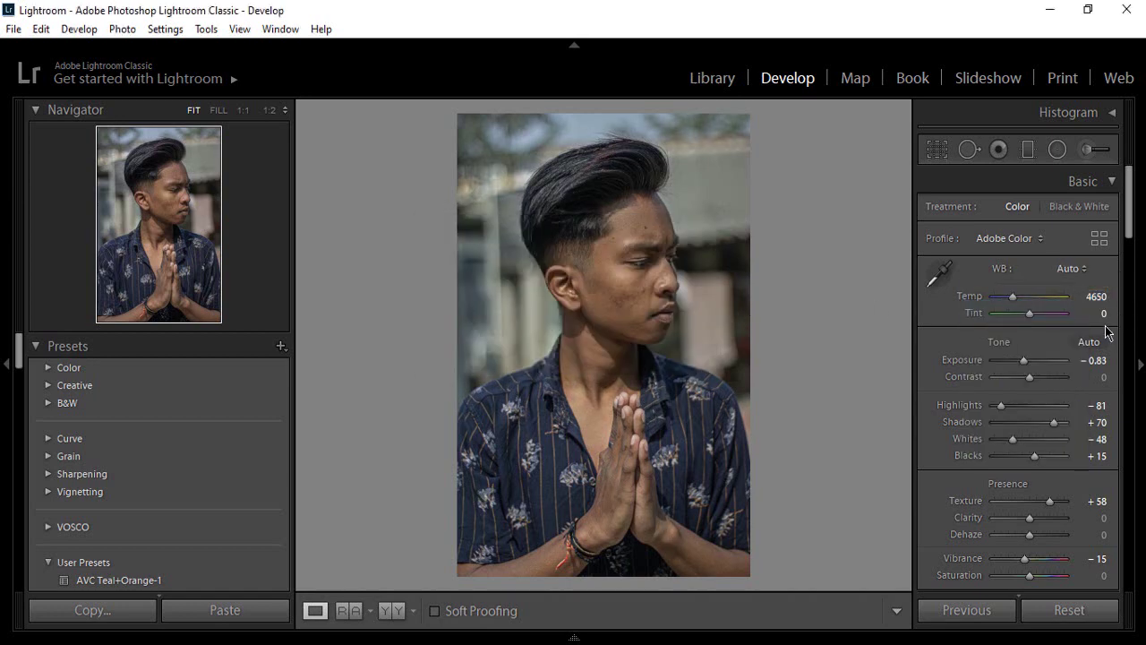
pyautogui.click(1071, 268)
pyautogui.click(1002, 309)
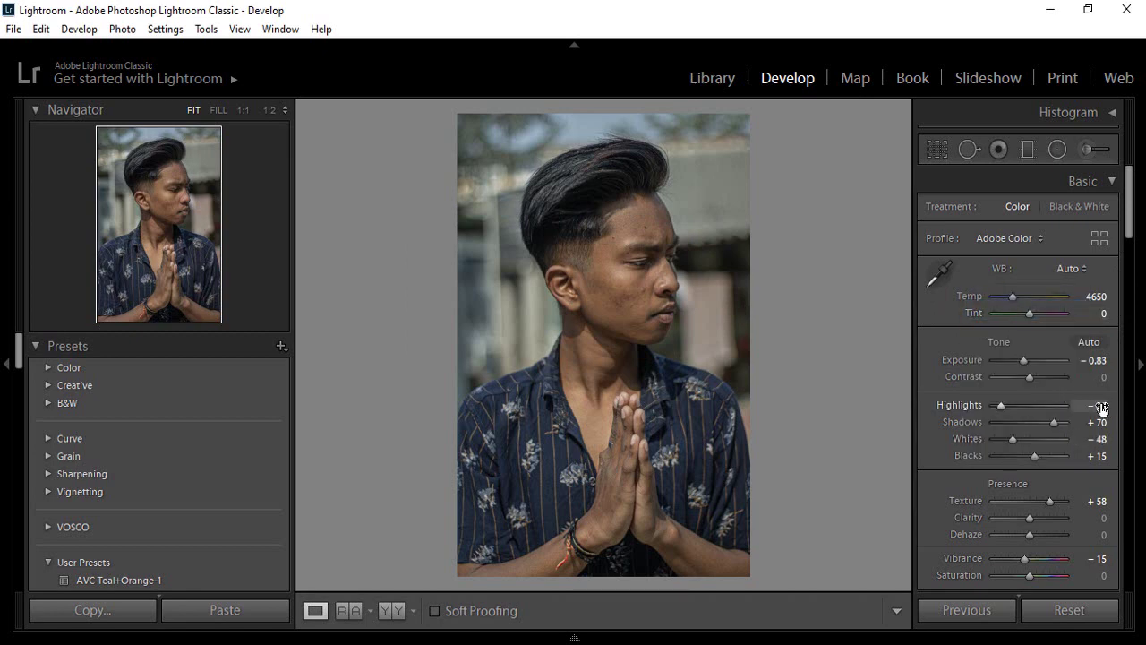
pyautogui.click(610, 299)
pyautogui.moveTo(614, 302); pyautogui.dragTo(729, 327)
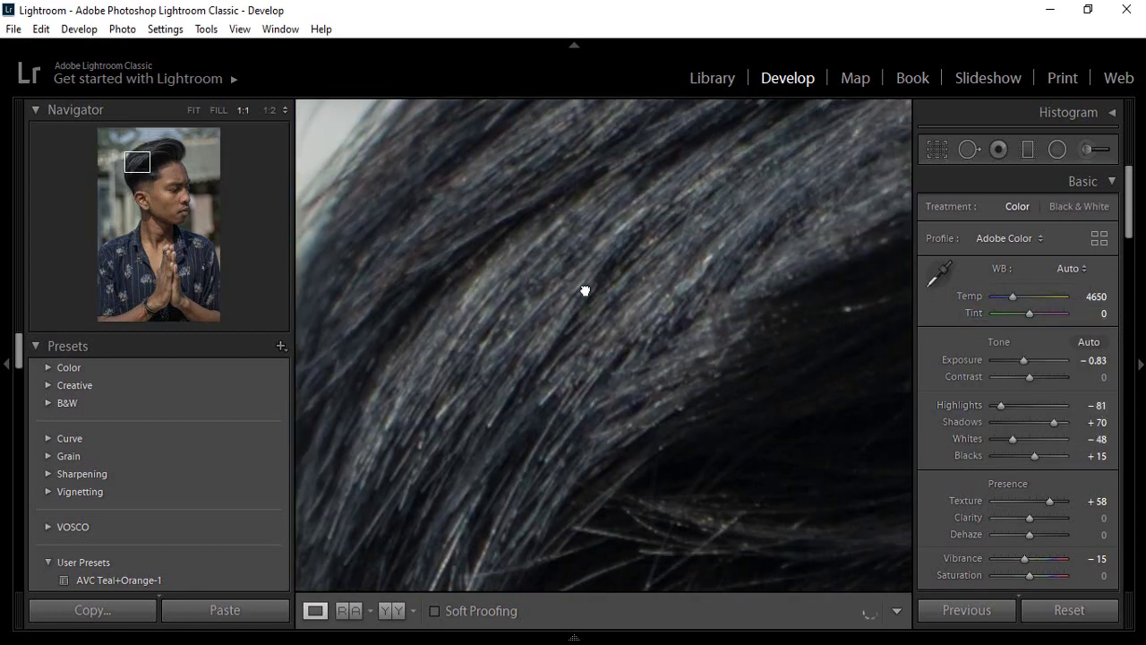
pyautogui.rightClick(740, 259)
pyautogui.click(637, 240)
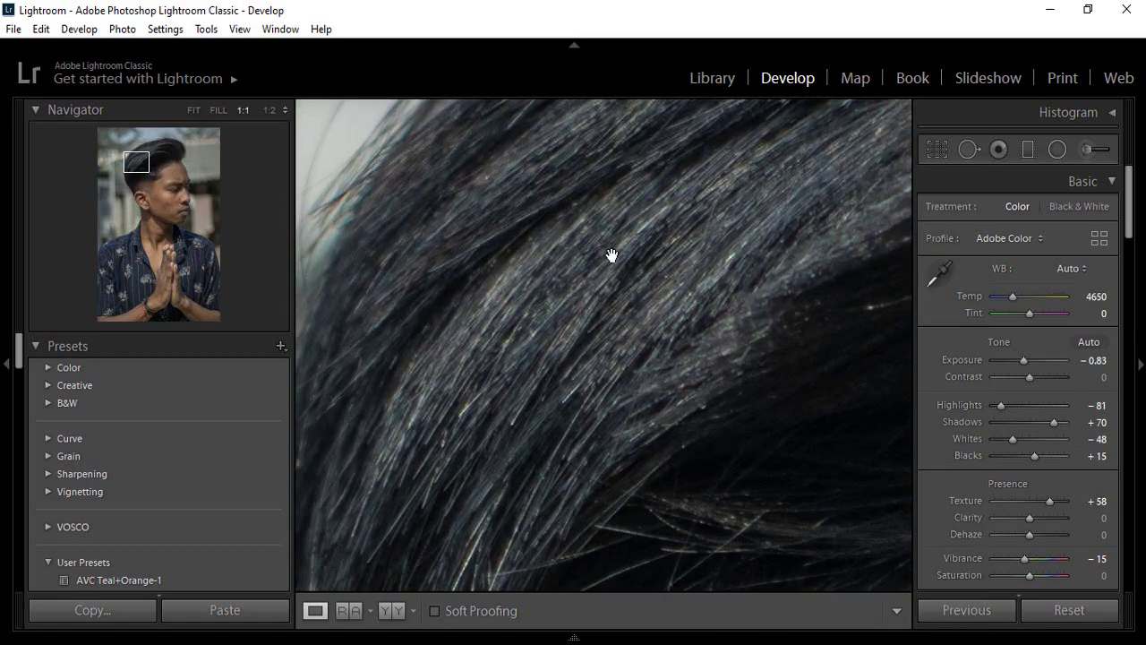
pyautogui.click(611, 256)
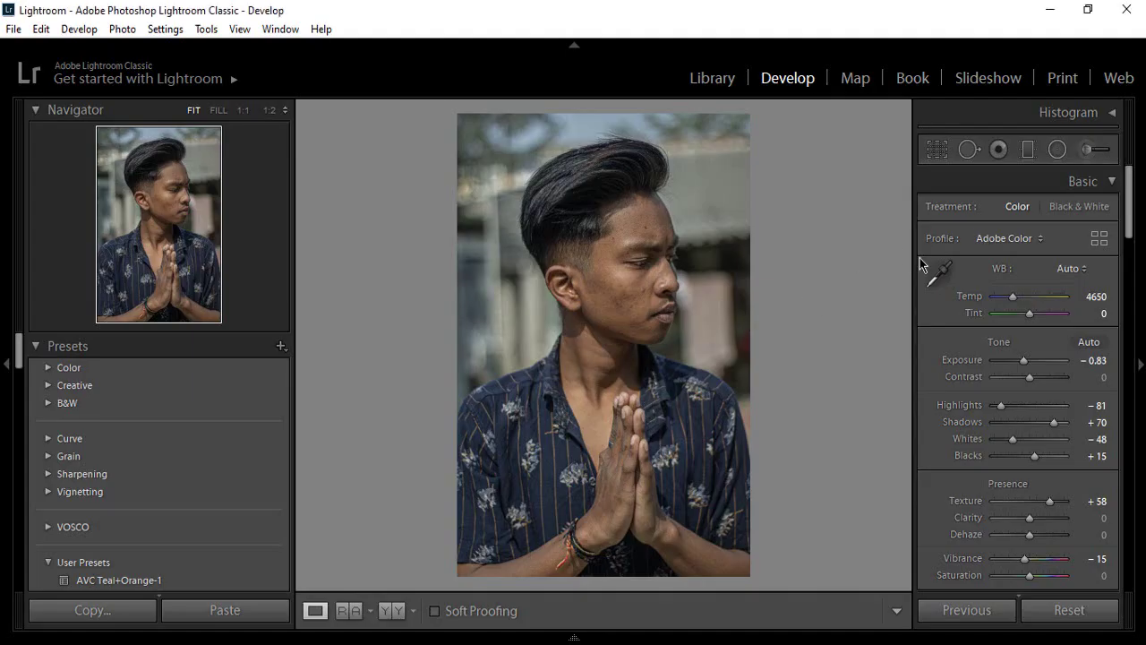
# Lower Temp to 4500 for a cooler Custom white balance, checking the face close up.
pyautogui.moveTo(1011, 299); pyautogui.dragTo(1016, 301)
pyautogui.click(670, 274)
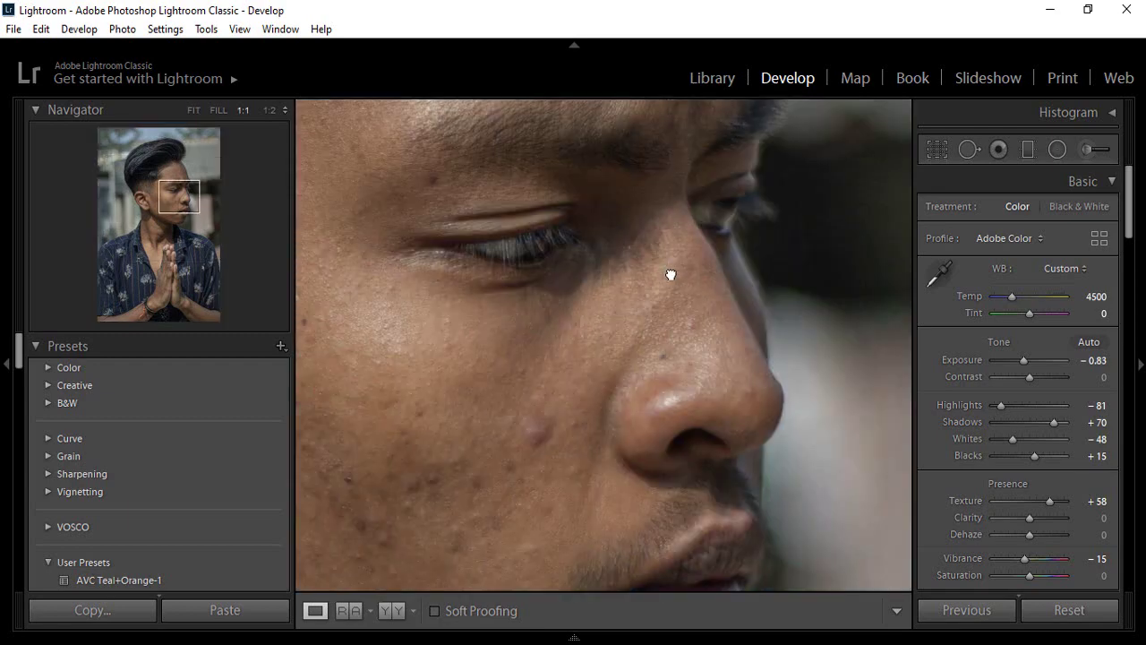
pyautogui.click(668, 281)
pyautogui.rightClick(624, 264)
pyautogui.click(475, 231)
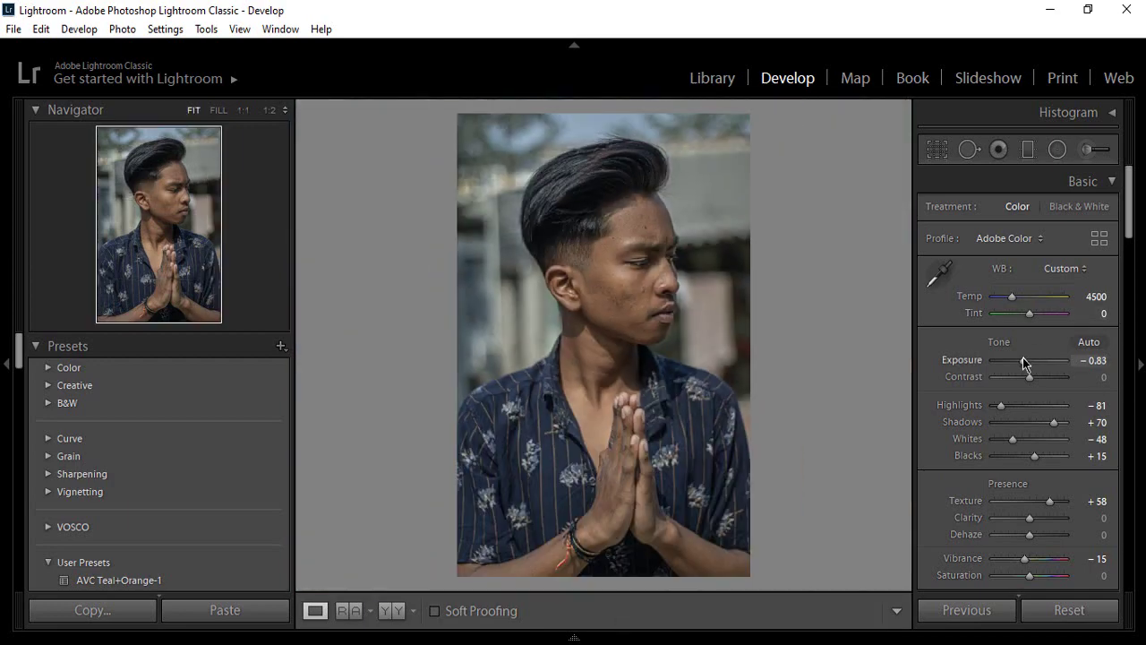
# Set Exposure to −0.80, Highlights +64, Shadows +33, Whites −69 and Blacks +38.
pyautogui.click(1092, 360)
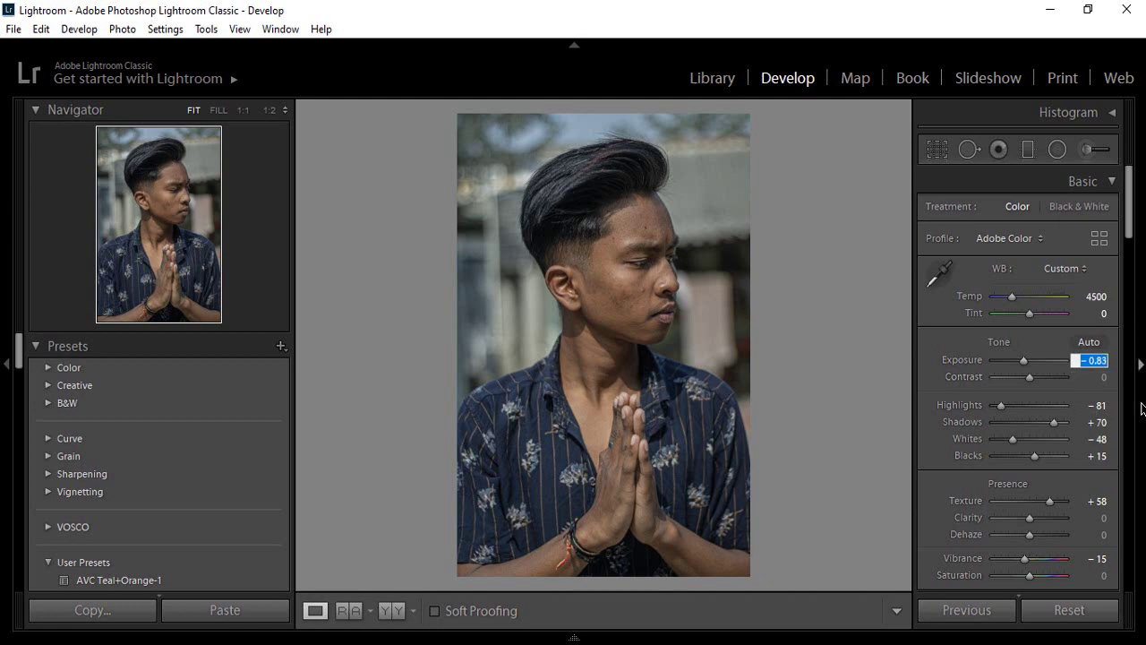
pyautogui.write('-0')
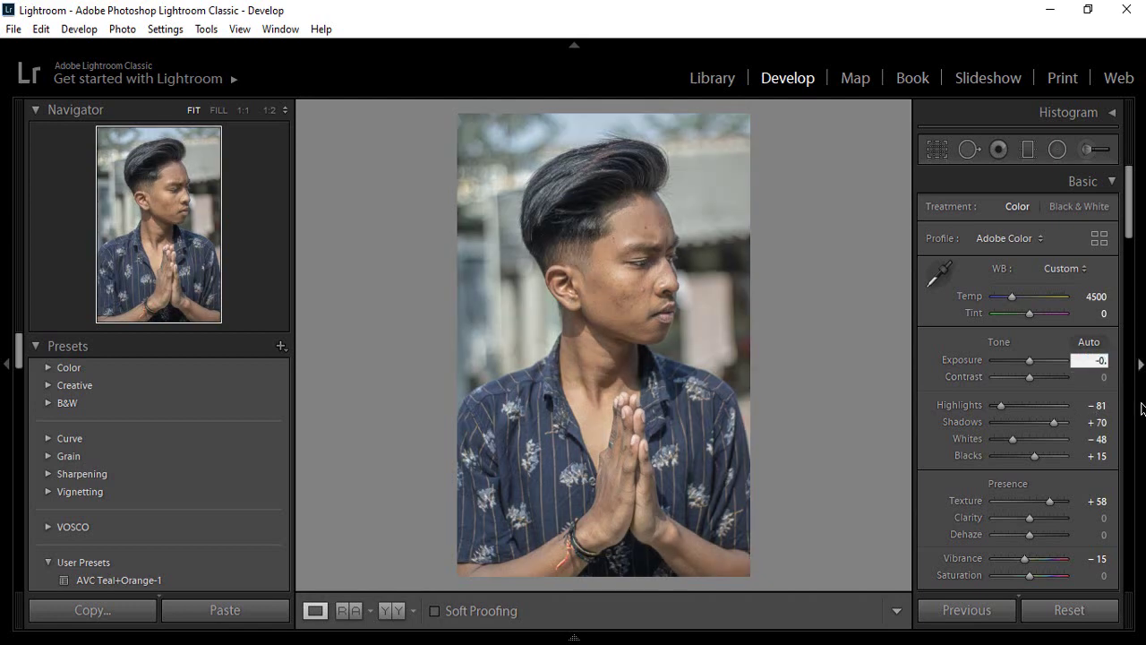
pyautogui.write('.80')
pyautogui.press('Return')
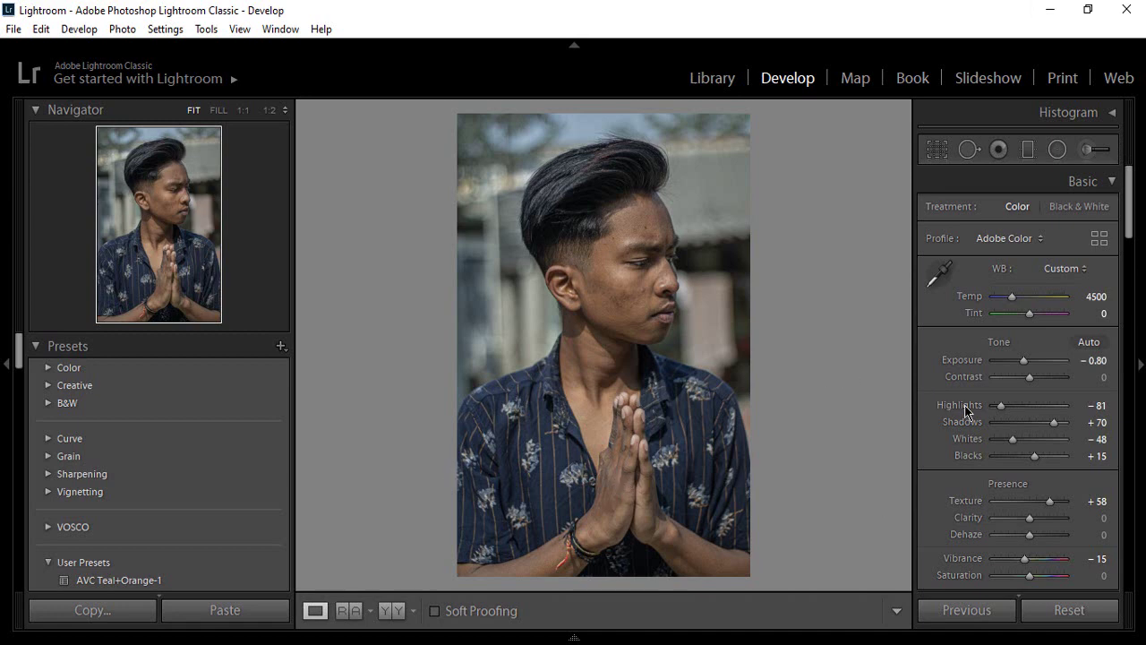
pyautogui.moveTo(1000, 405)
pyautogui.mouseDown()
pyautogui.moveTo(1081, 407)
pyautogui.moveTo(1068, 410)
pyautogui.mouseUp()
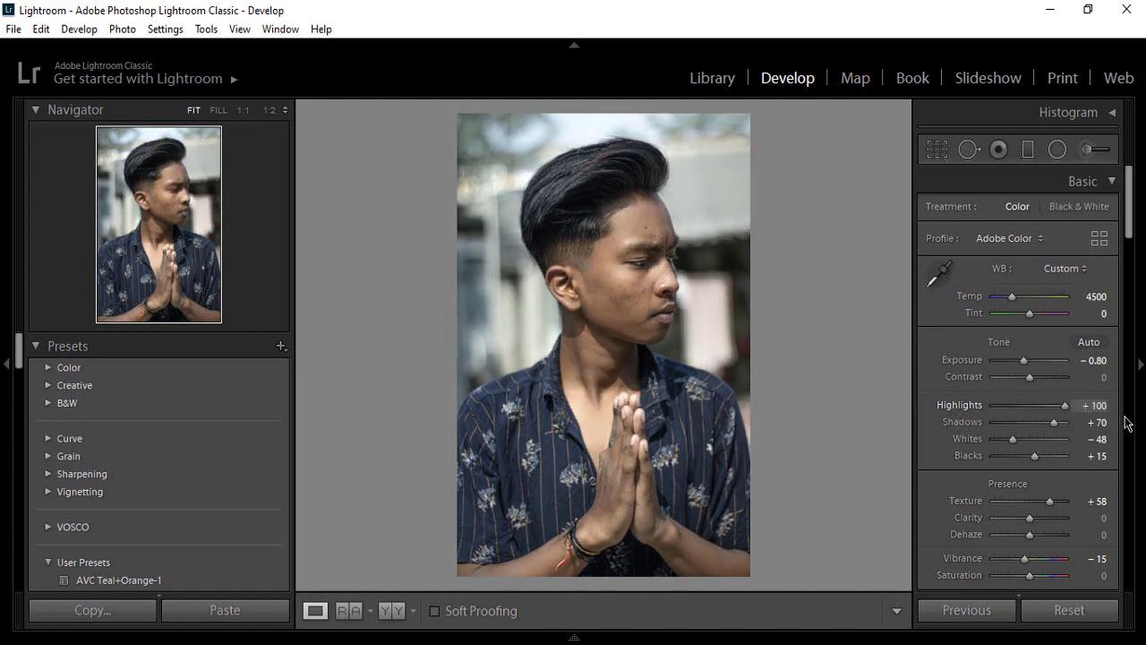
pyautogui.moveTo(1068, 410)
pyautogui.mouseDown()
pyautogui.moveTo(1006, 440)
pyautogui.moveTo(1001, 460)
pyautogui.moveTo(1037, 461)
pyautogui.mouseUp()
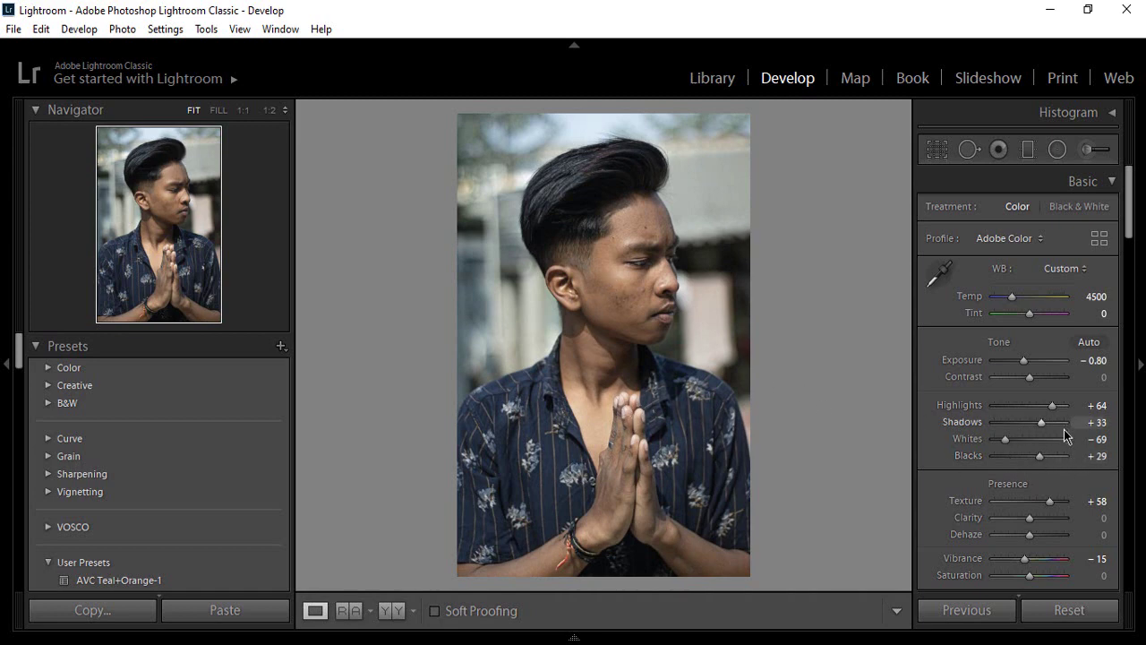
pyautogui.moveTo(1042, 456)
pyautogui.mouseDown()
pyautogui.moveTo(1085, 458)
pyautogui.moveTo(1043, 460)
pyautogui.mouseUp()
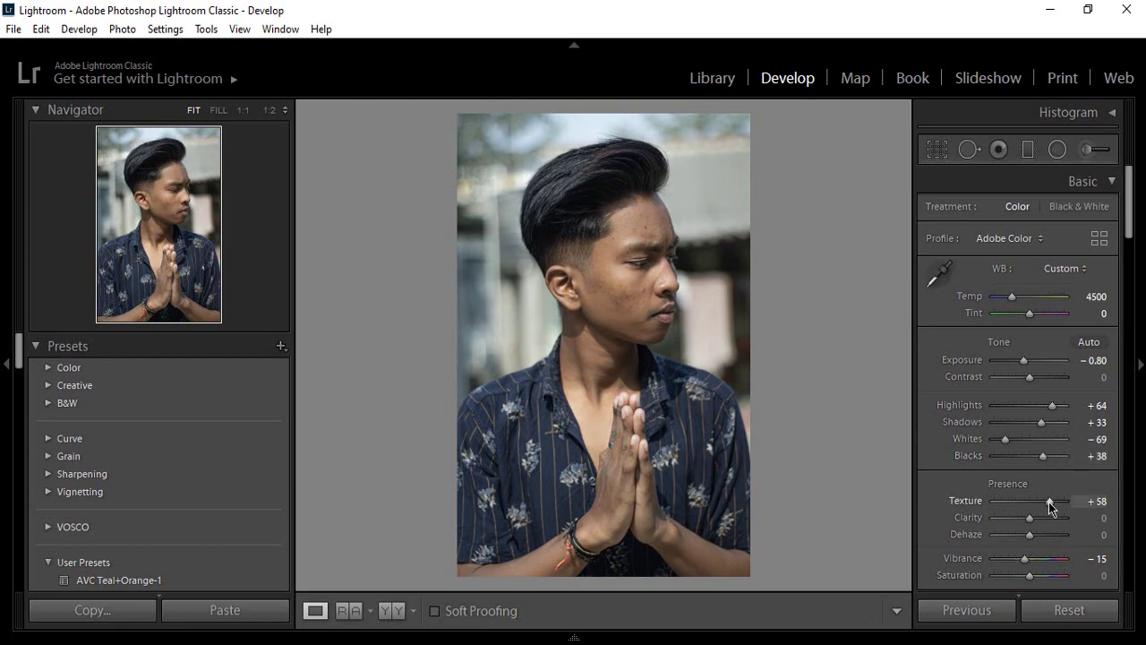
# Inspect the mouth area at full size, then lower Texture to soften the skin.
pyautogui.click(654, 304)
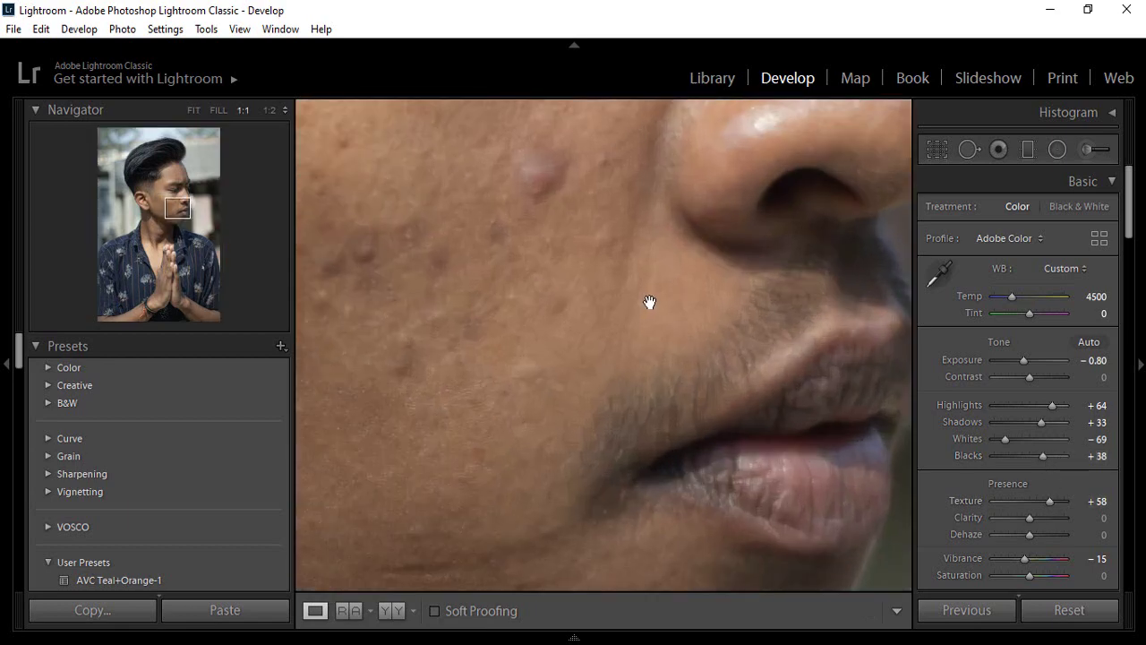
pyautogui.scroll(5, 501, 340)
pyautogui.scroll(5, 503, 375)
pyautogui.scroll(4, 509, 361)
pyautogui.rightClick(517, 290)
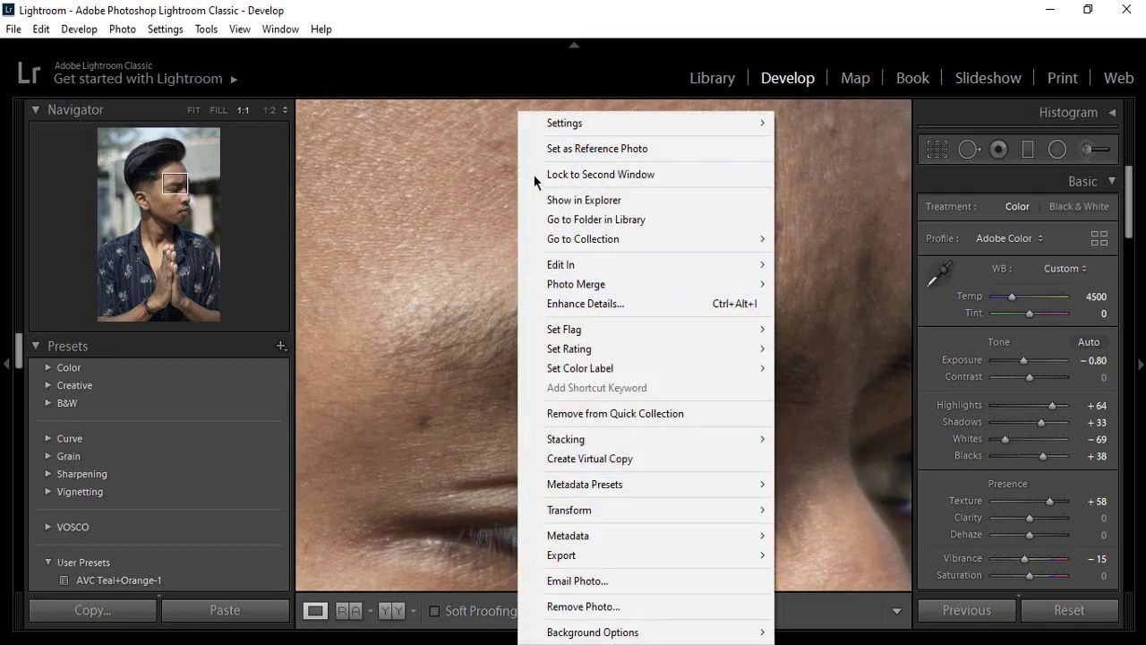
pyautogui.click(450, 326)
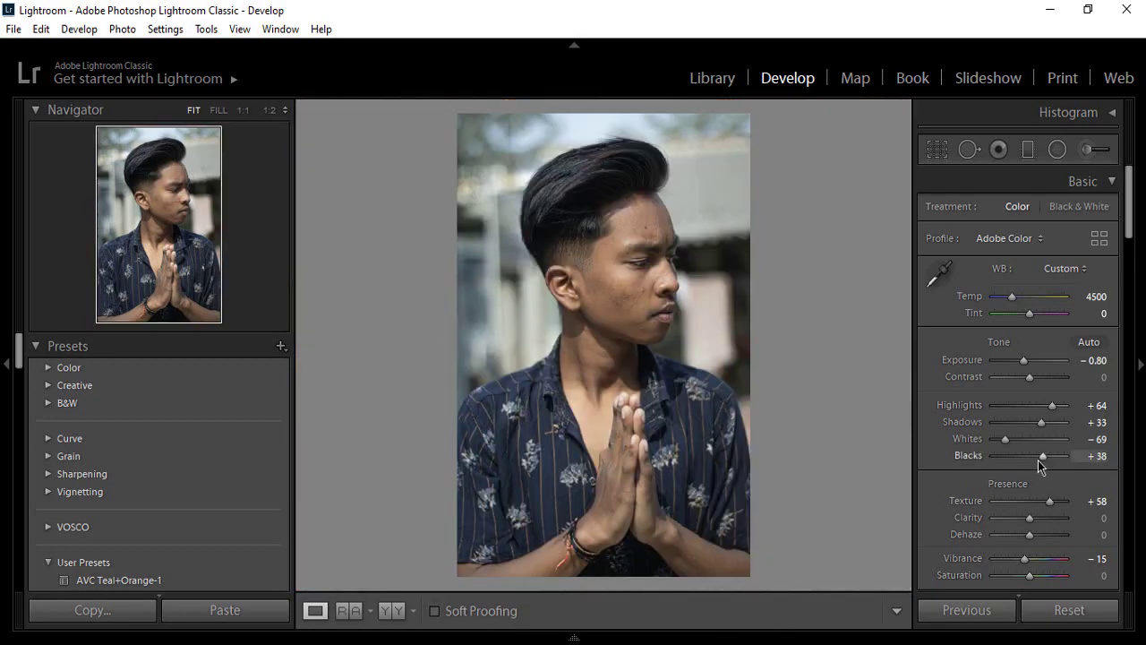
pyautogui.moveTo(1049, 501); pyautogui.dragTo(1030, 506)
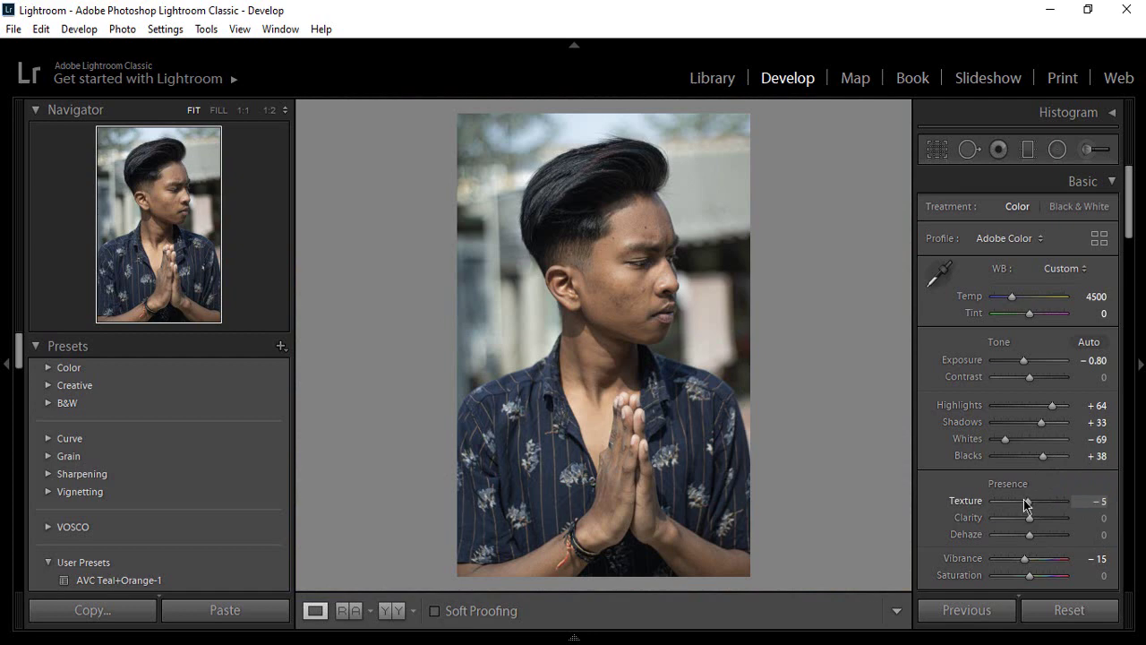
# Compare cheek and under-eye detail at 1:1 and settle Texture at −5, back at Fit.
pyautogui.click(590, 265)
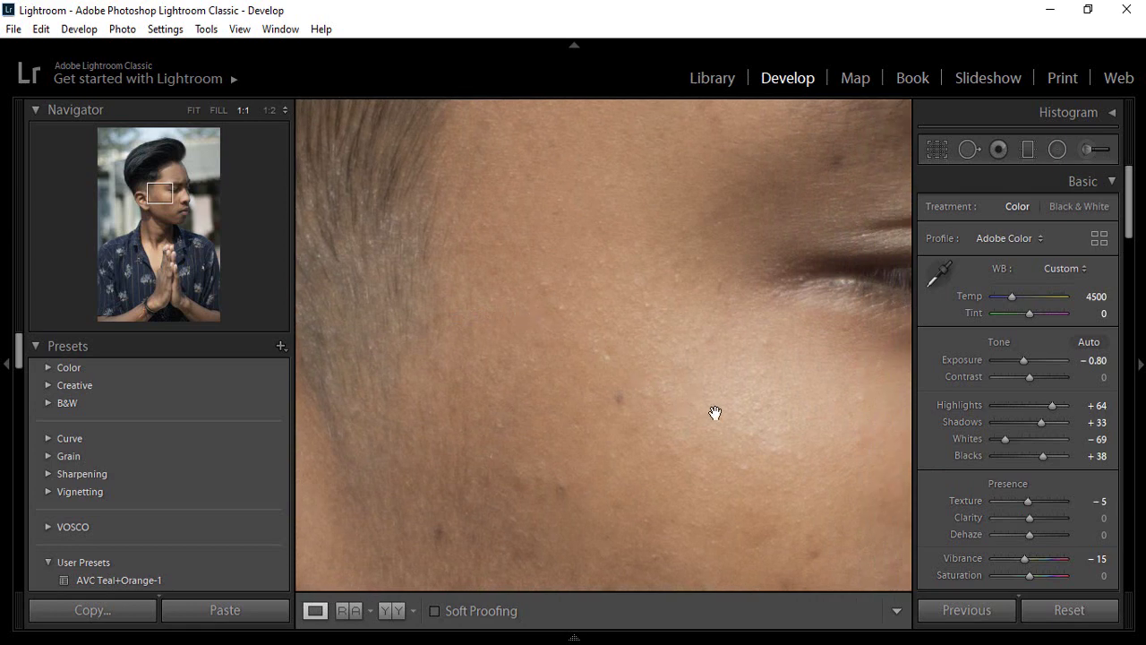
pyautogui.moveTo(716, 413)
pyautogui.mouseDown()
pyautogui.moveTo(648, 325)
pyautogui.moveTo(565, 338)
pyautogui.moveTo(658, 450)
pyautogui.moveTo(664, 478)
pyautogui.mouseUp()
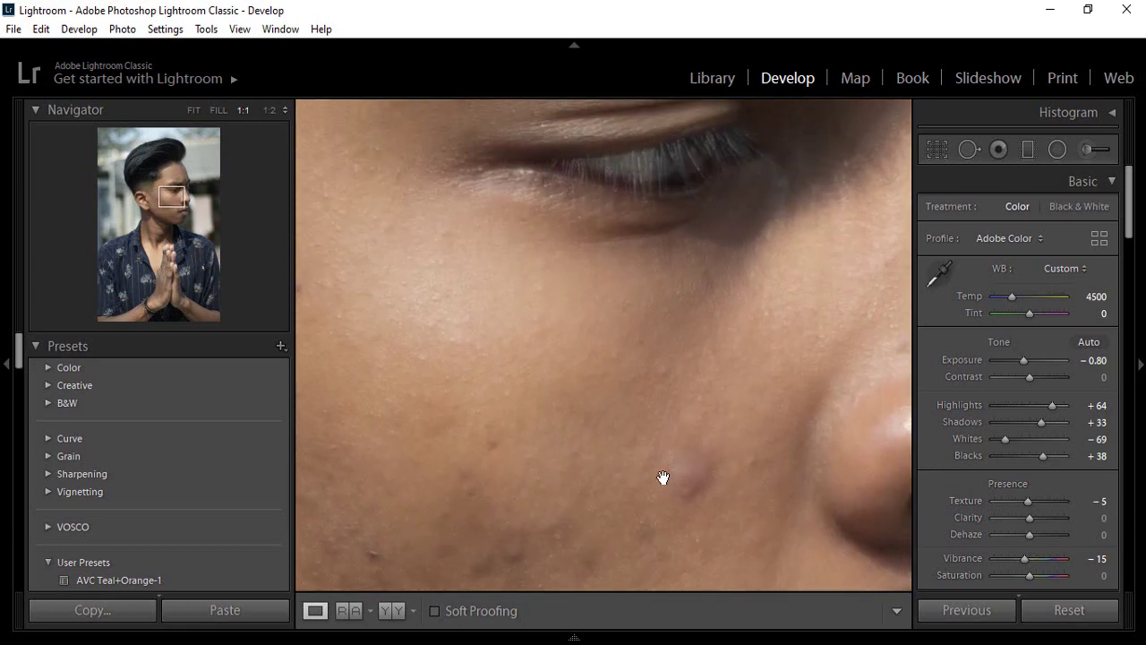
pyautogui.click(1044, 503)
pyautogui.moveTo(1026, 501); pyautogui.dragTo(1029, 507)
pyautogui.rightClick(682, 347)
pyautogui.click(614, 270)
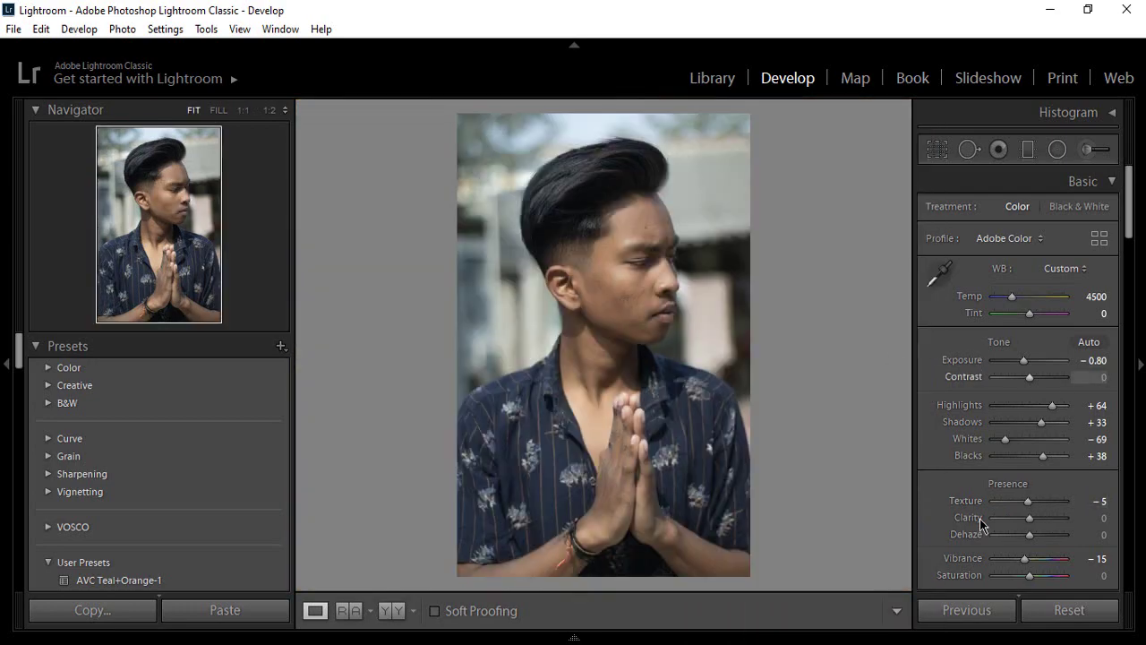
pyautogui.click(589, 309)
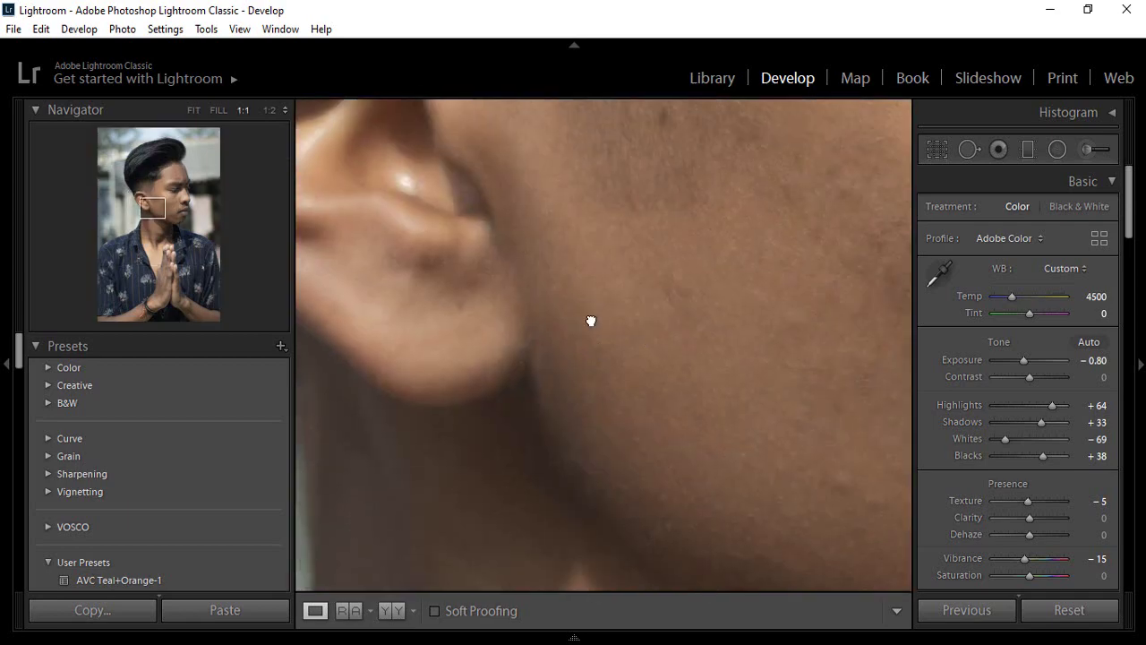
pyautogui.click(587, 356)
pyautogui.click(670, 327)
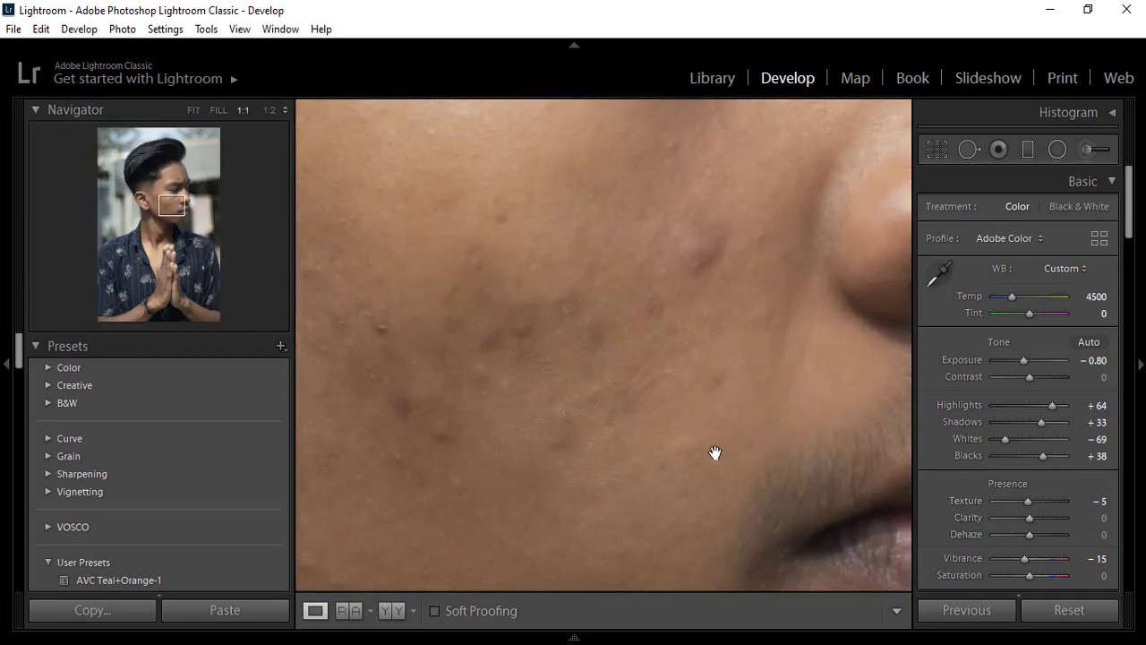
pyautogui.moveTo(876, 505)
pyautogui.mouseDown()
pyautogui.moveTo(670, 478)
pyautogui.moveTo(681, 358)
pyautogui.moveTo(662, 340)
pyautogui.mouseUp()
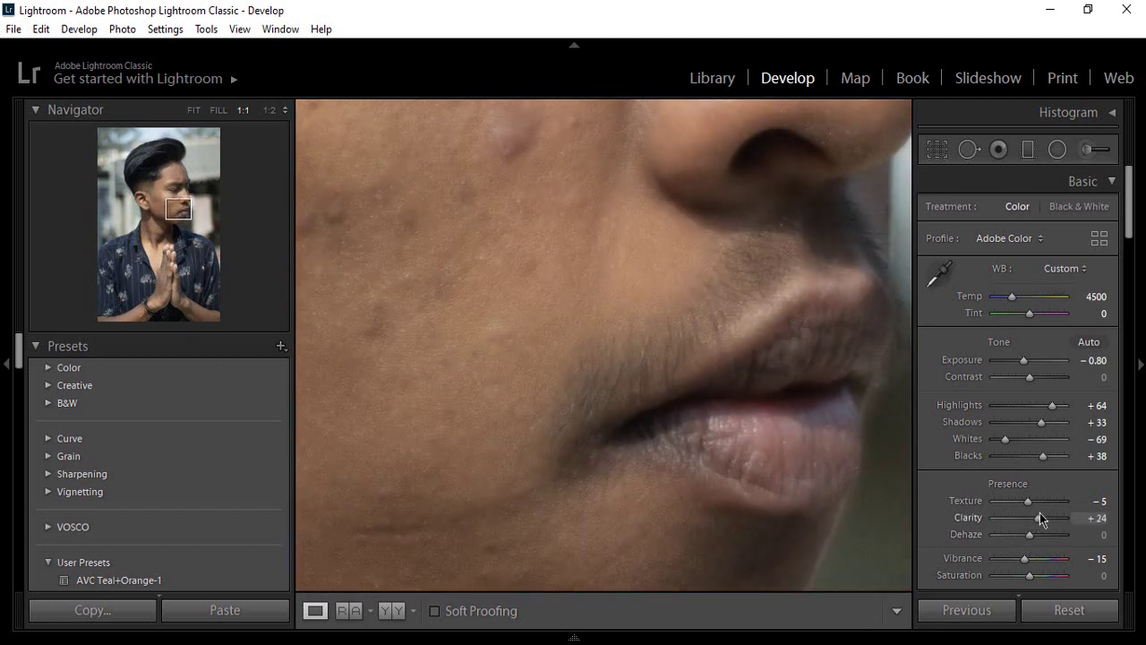
pyautogui.moveTo(552, 409); pyautogui.dragTo(655, 389)
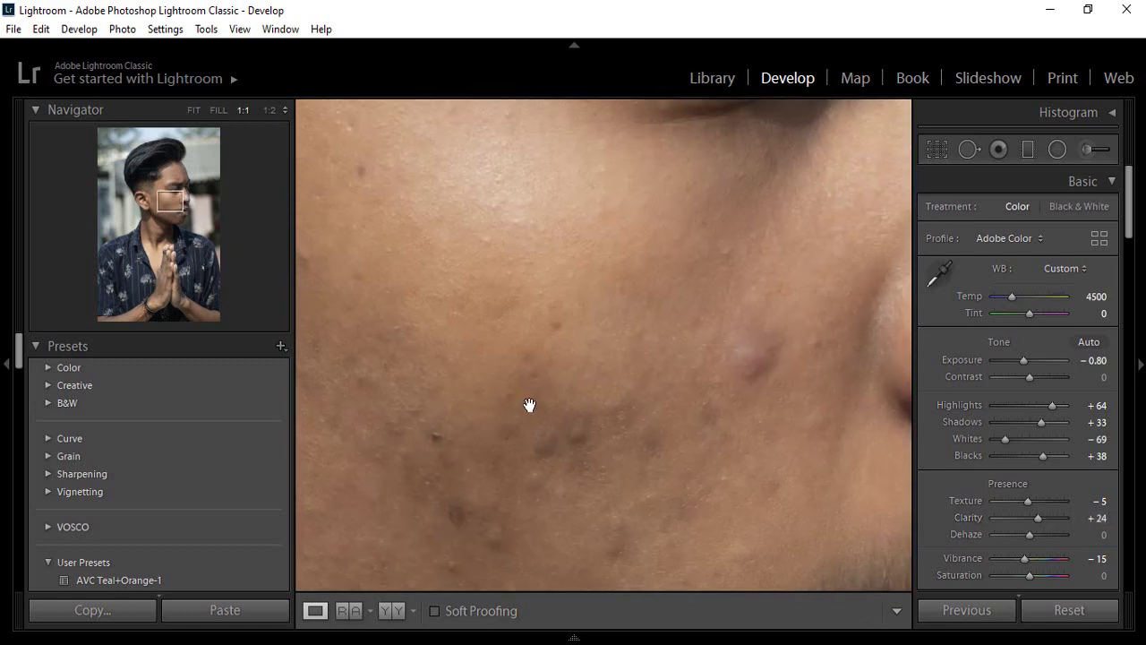
pyautogui.rightClick(529, 403)
pyautogui.click(490, 270)
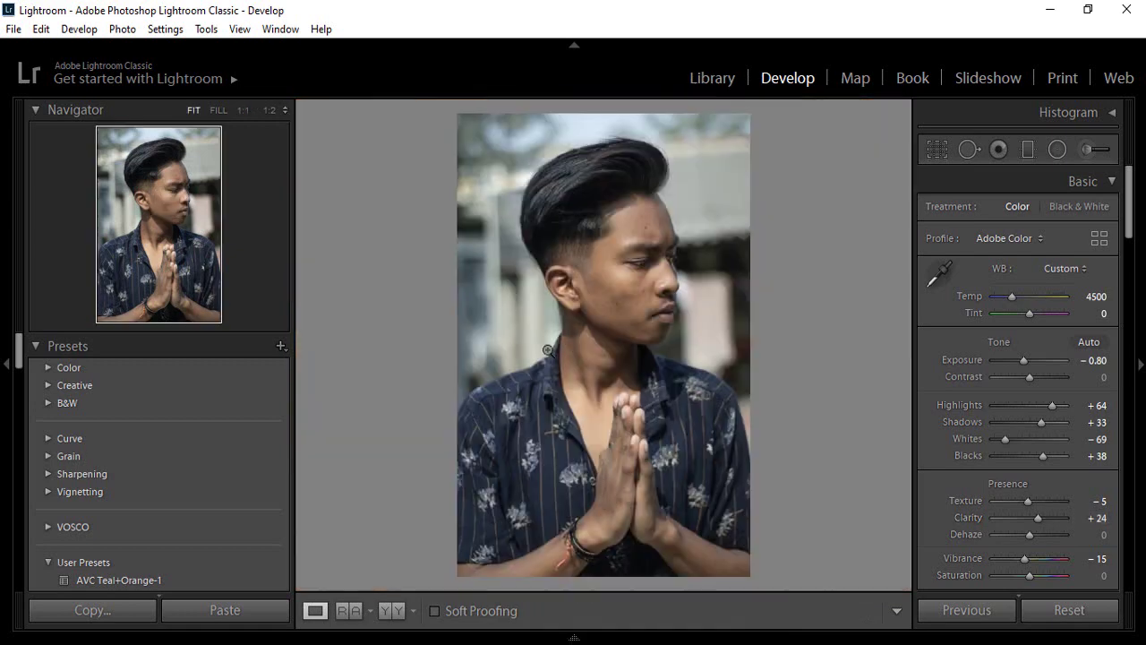
pyautogui.click(623, 295)
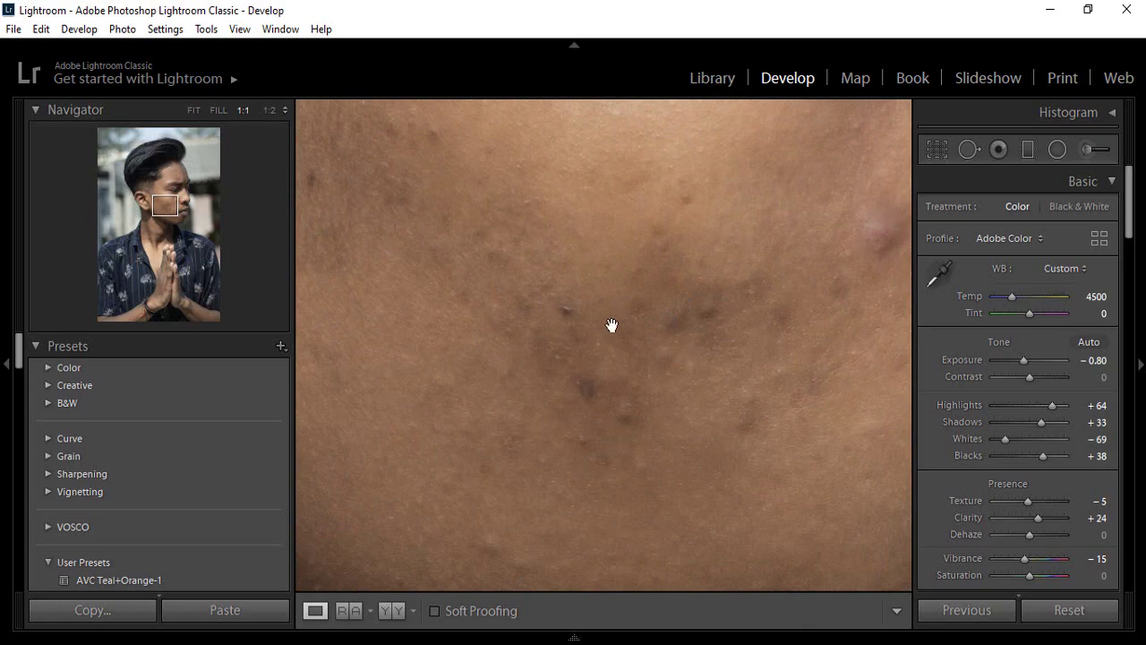
pyautogui.click(611, 325)
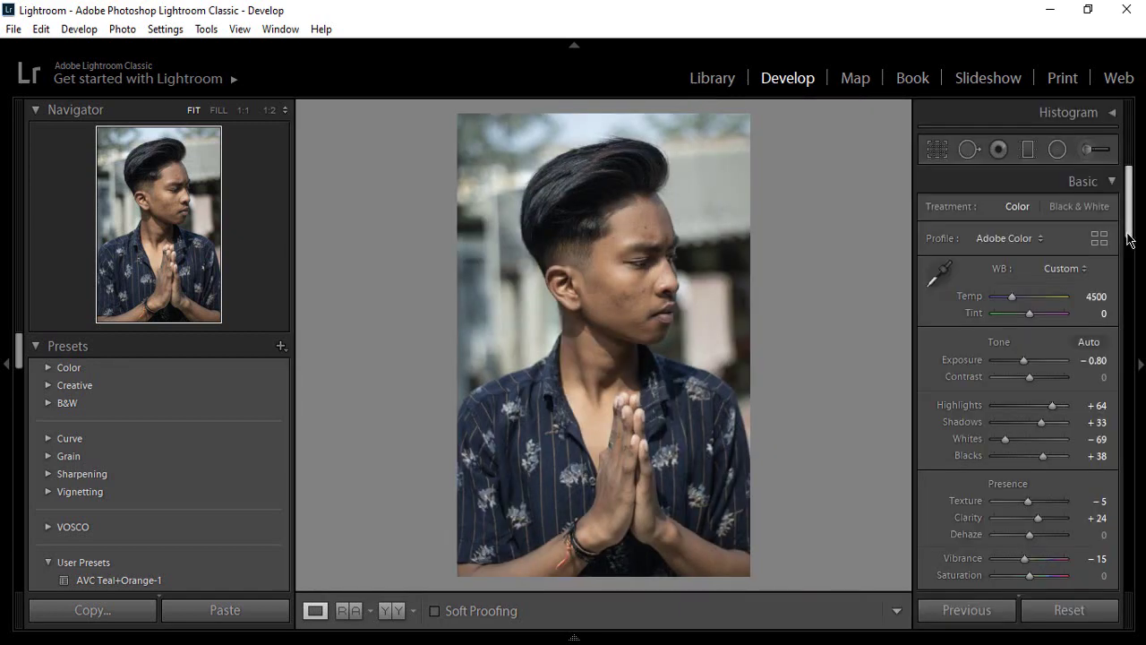
# Scroll to HSL/Color and shift the Red hue to −22.
pyautogui.moveTo(1128, 239); pyautogui.dragTo(1133, 283)
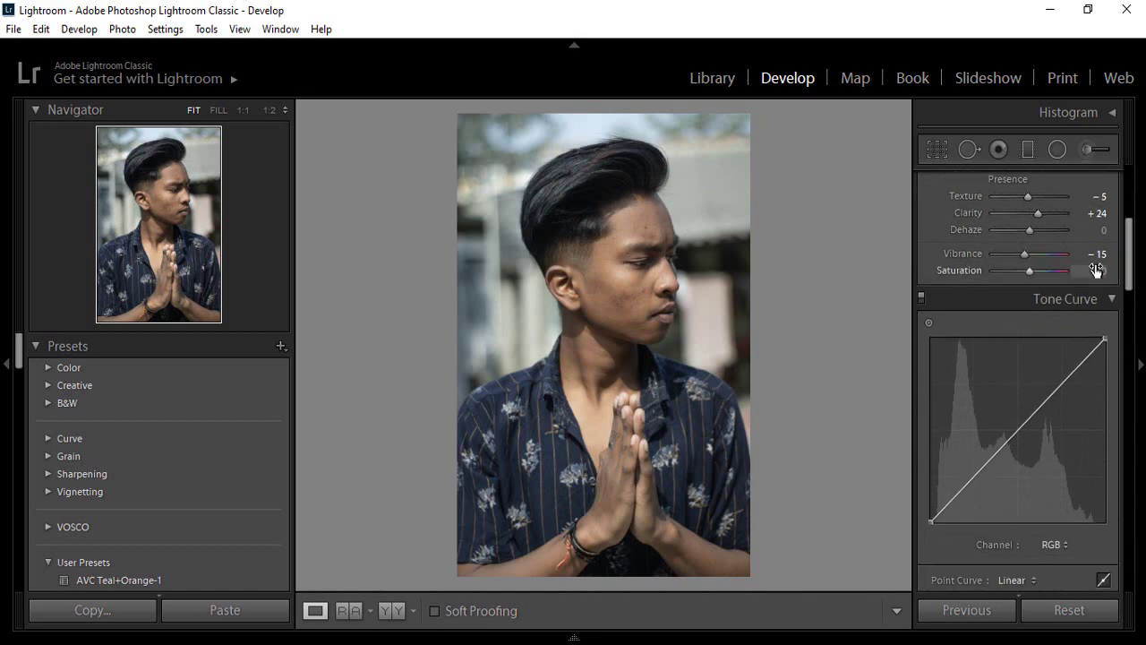
pyautogui.scroll(-5, 1131, 260)
pyautogui.scroll(-1, 1131, 241)
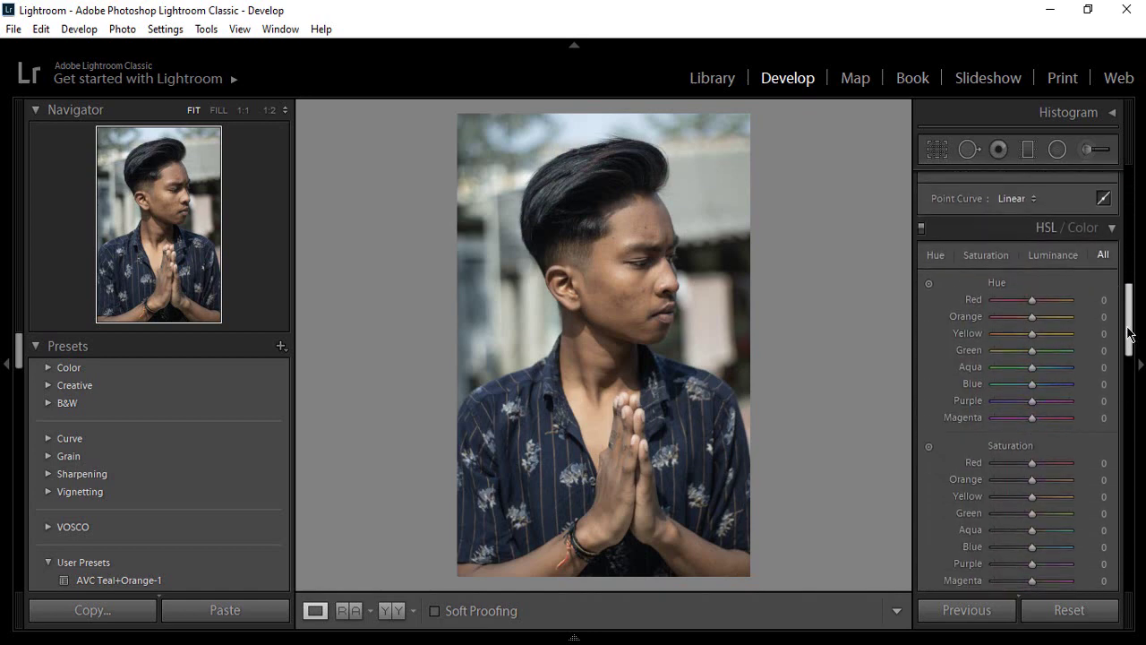
pyautogui.scroll(-1, 1131, 224)
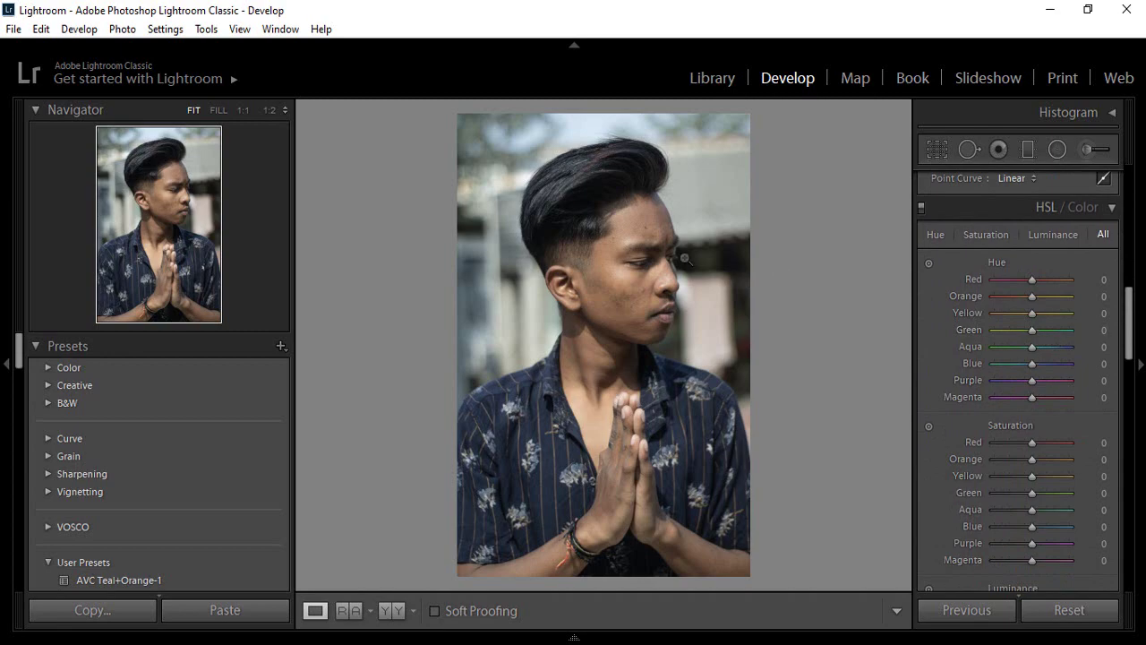
pyautogui.click(627, 237)
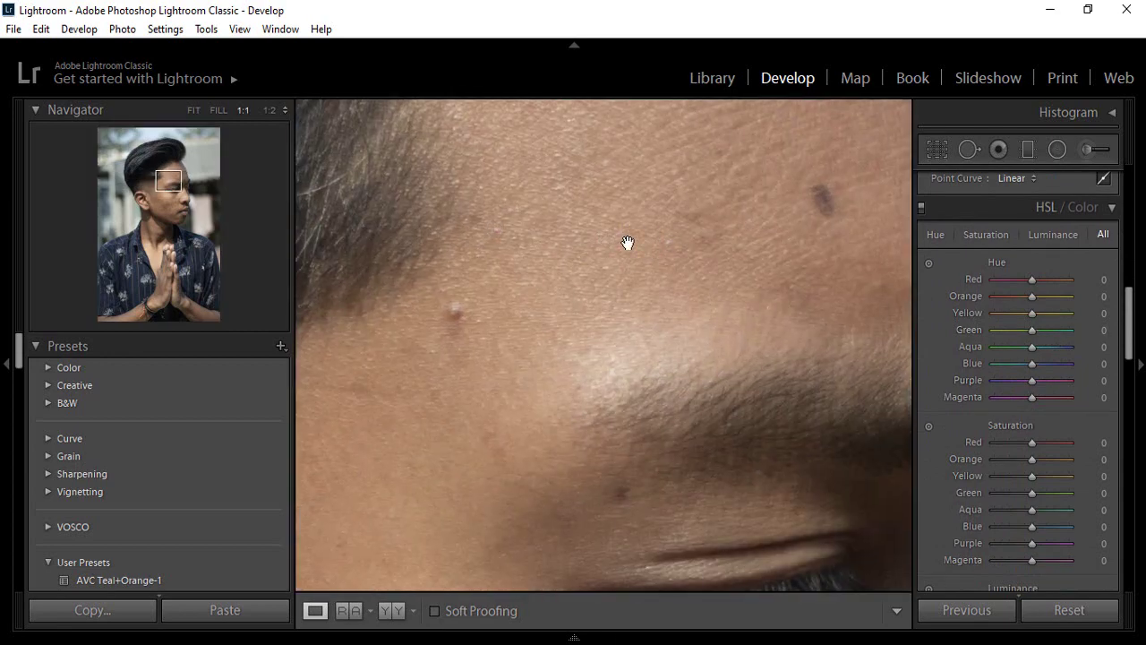
pyautogui.rightClick(627, 242)
pyautogui.click(604, 196)
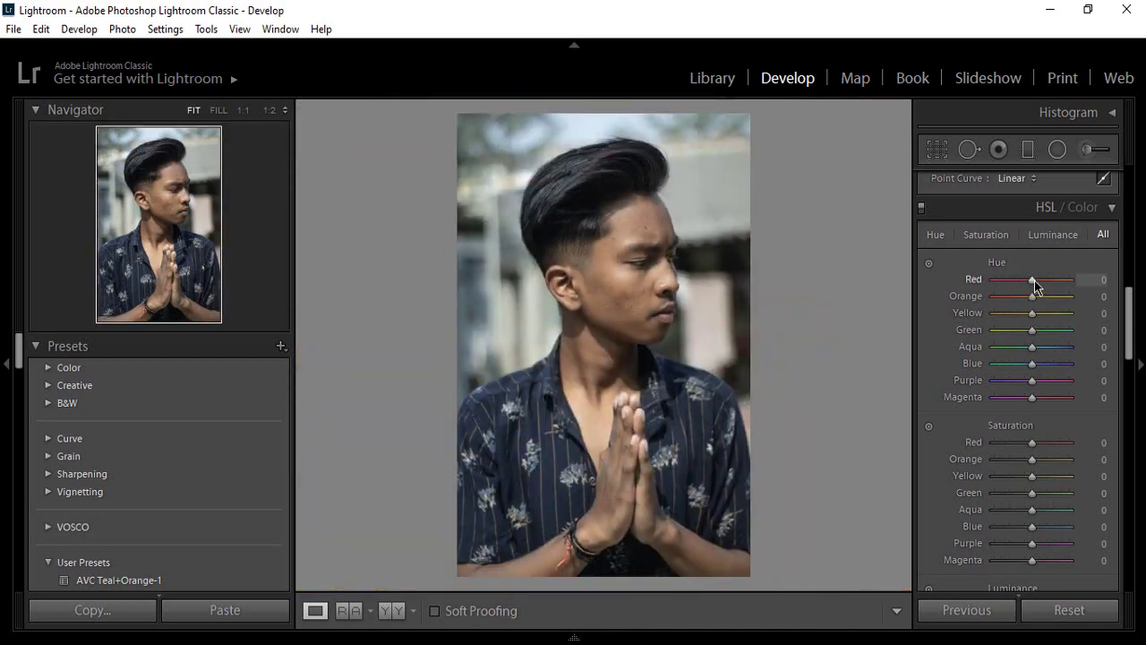
pyautogui.moveTo(1034, 280)
pyautogui.mouseDown()
pyautogui.moveTo(1020, 280)
pyautogui.moveTo(1059, 298)
pyautogui.moveTo(1026, 295)
pyautogui.mouseUp()
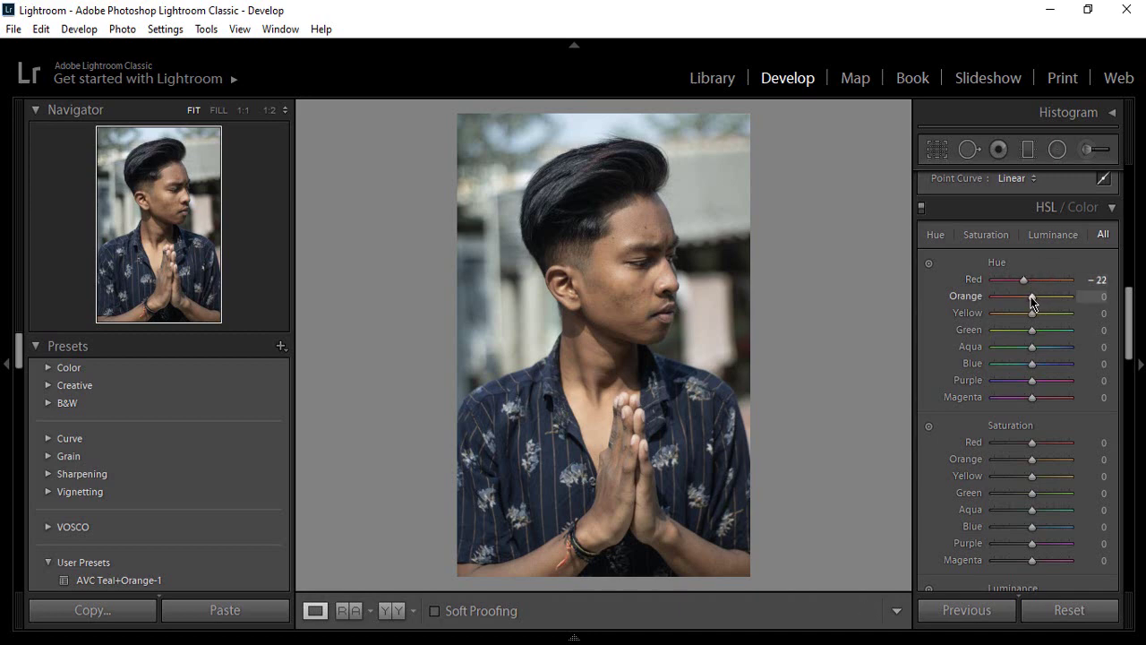
pyautogui.moveTo(1029, 296); pyautogui.dragTo(1022, 296)
# Enter −20 for the Orange hue, checking skin close up before and after.
pyautogui.click(616, 296)
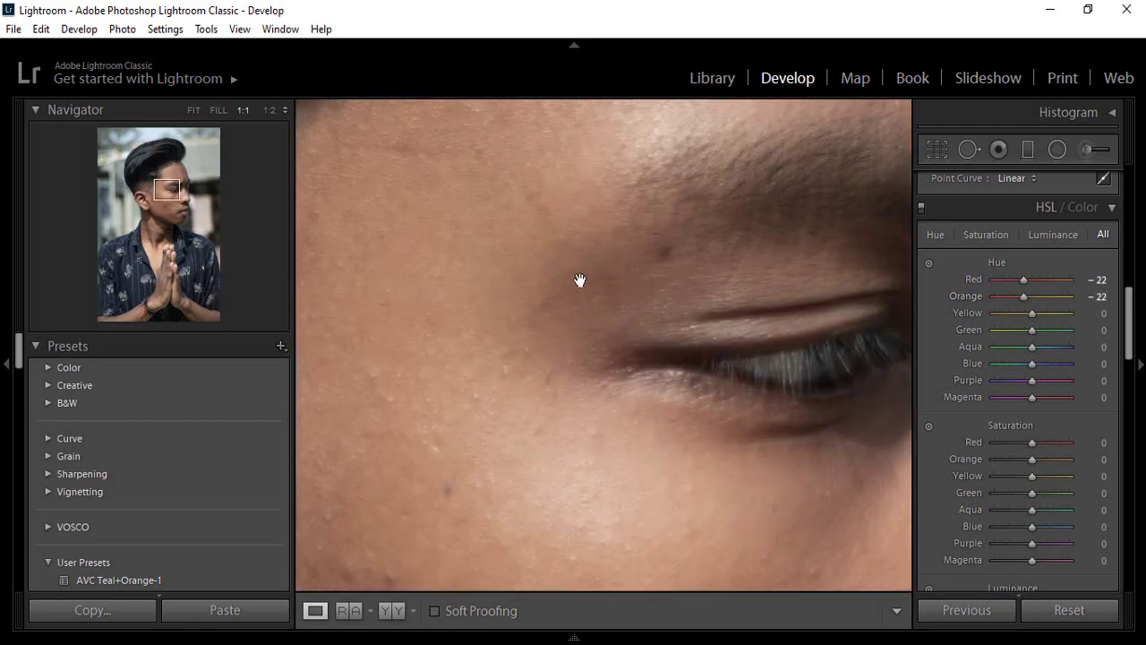
pyautogui.rightClick(578, 277)
pyautogui.click(507, 215)
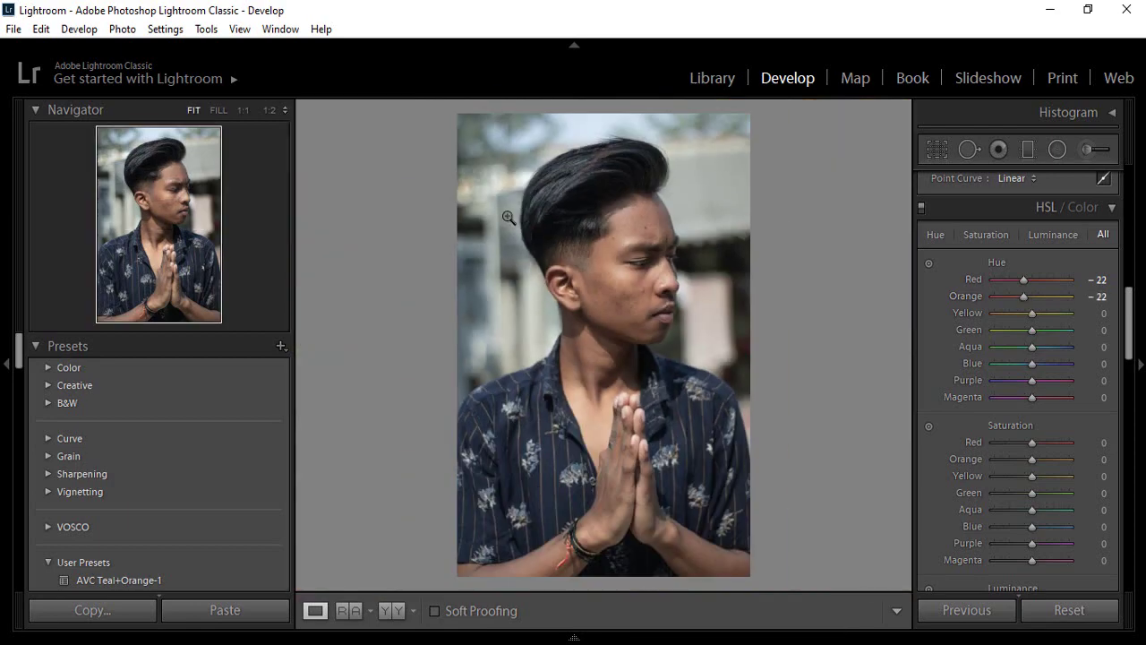
pyautogui.click(1107, 302)
pyautogui.write('0')
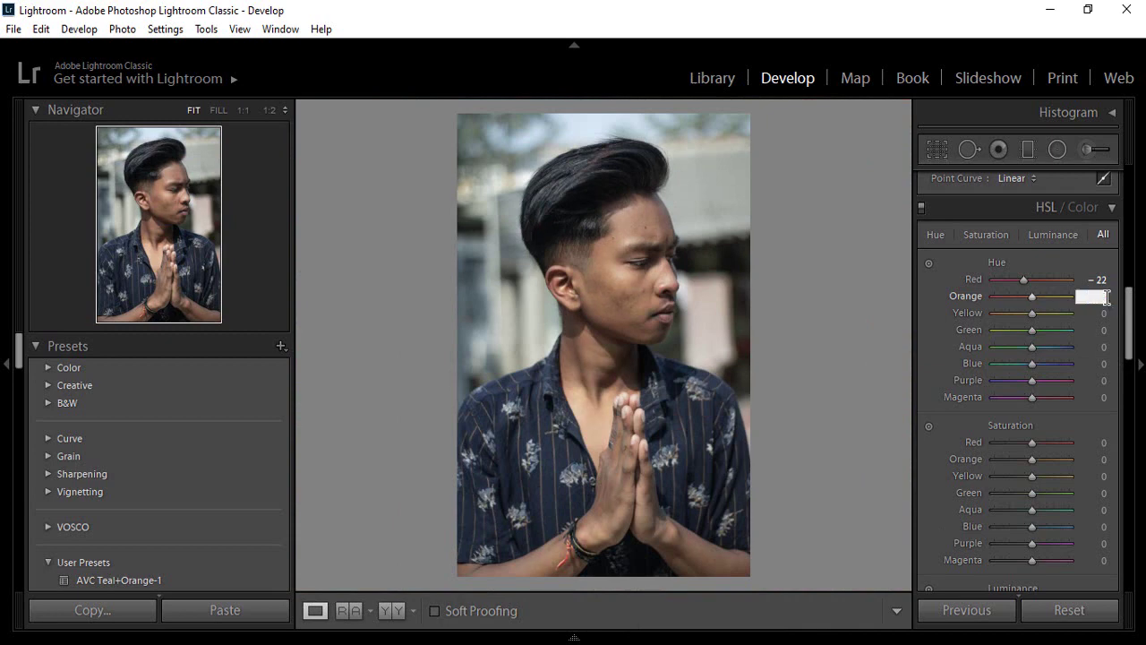
pyautogui.write('0')
pyautogui.press('Return')
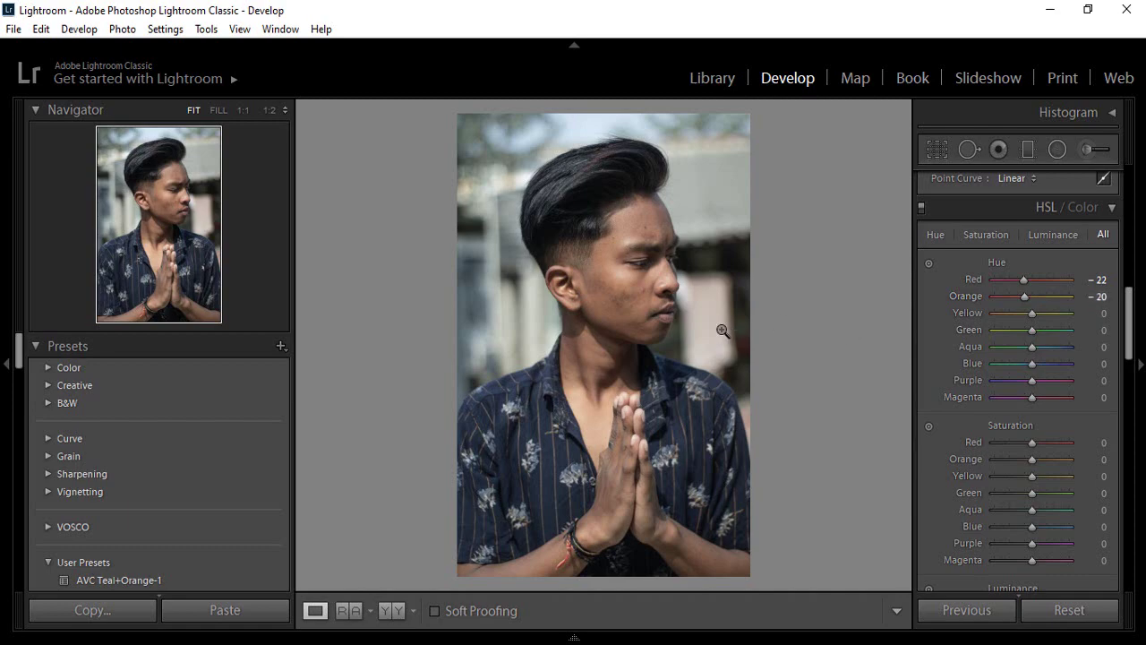
pyautogui.click(648, 242)
pyautogui.rightClick(560, 276)
pyautogui.click(486, 212)
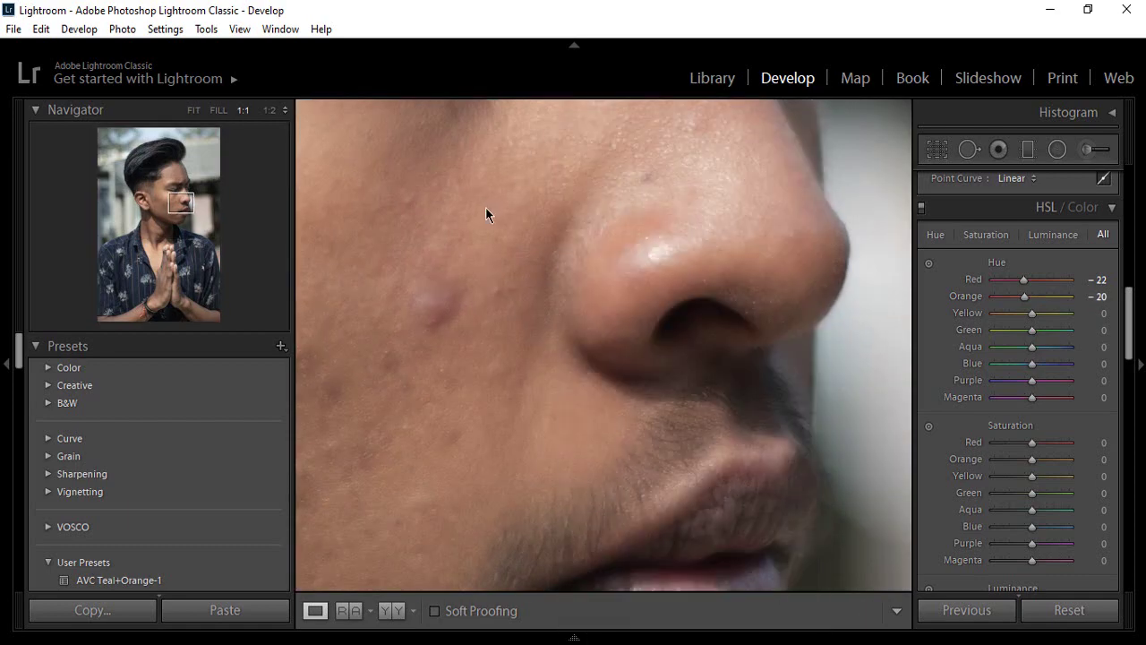
pyautogui.click(523, 264)
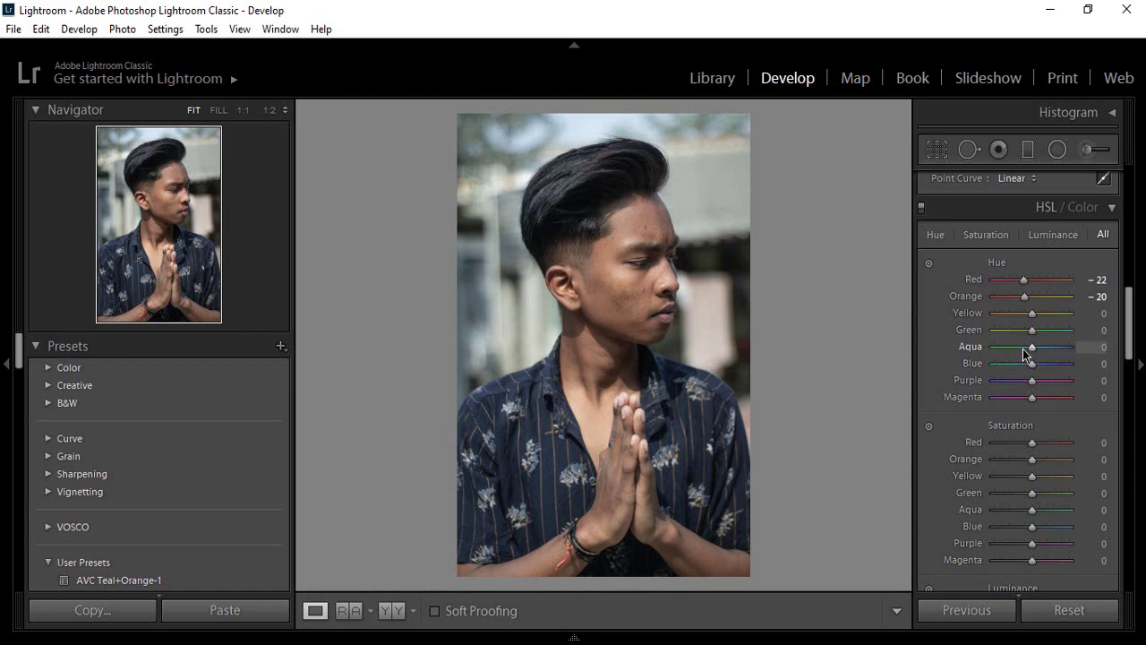
# Set the Aqua hue to +50 by typing it, and drag the Blue hue to +16.
pyautogui.moveTo(1023, 348)
pyautogui.mouseDown()
pyautogui.moveTo(1011, 349)
pyautogui.moveTo(1050, 351)
pyautogui.mouseUp()
pyautogui.click(1100, 348)
pyautogui.write('50')
pyautogui.press('Return')
pyautogui.moveTo(1036, 363); pyautogui.dragTo(1040, 363)
pyautogui.click(1139, 364)
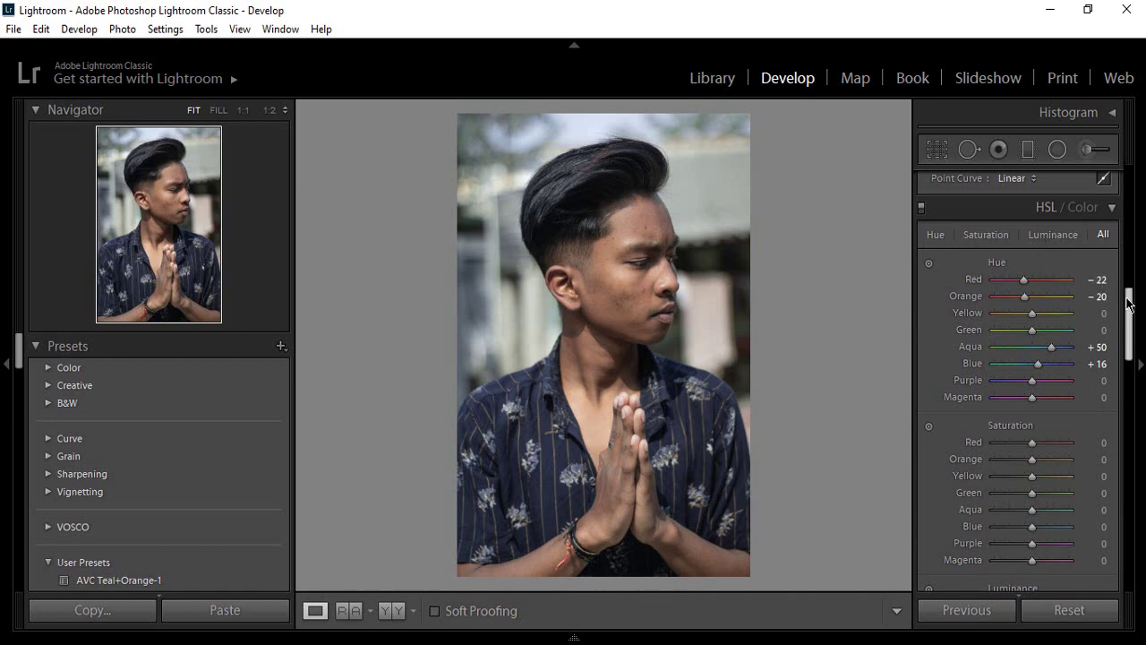
pyautogui.moveTo(1129, 304); pyautogui.dragTo(1128, 335)
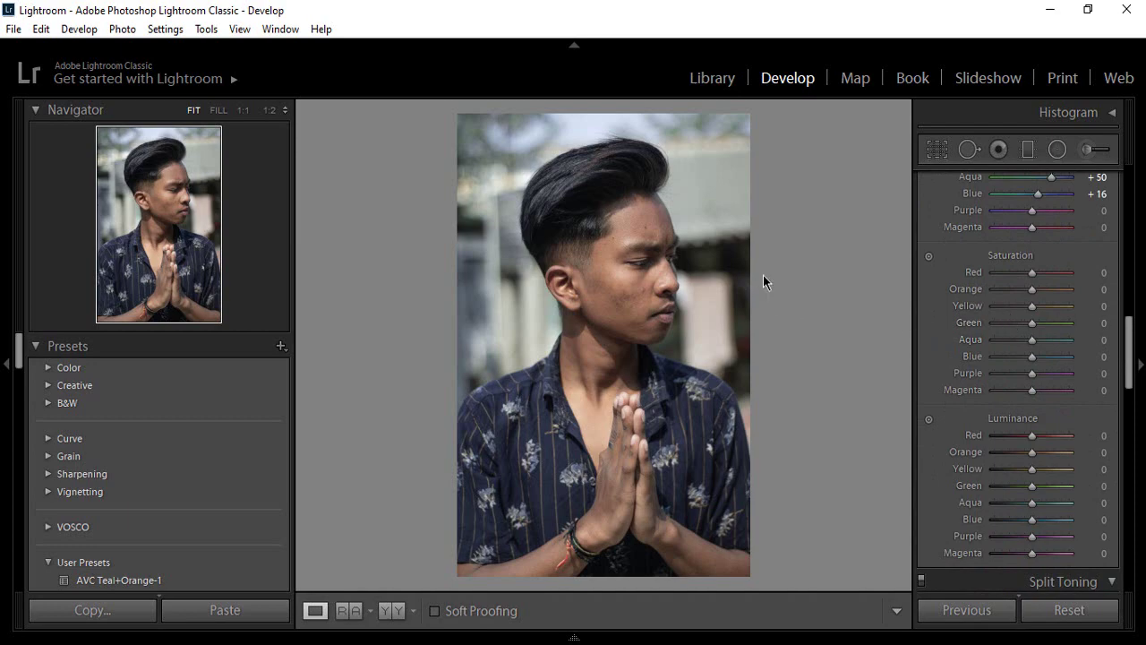
# Set Red saturation to +22 and Orange to −9, checking skin on eye, chin and cheek.
pyautogui.click(614, 259)
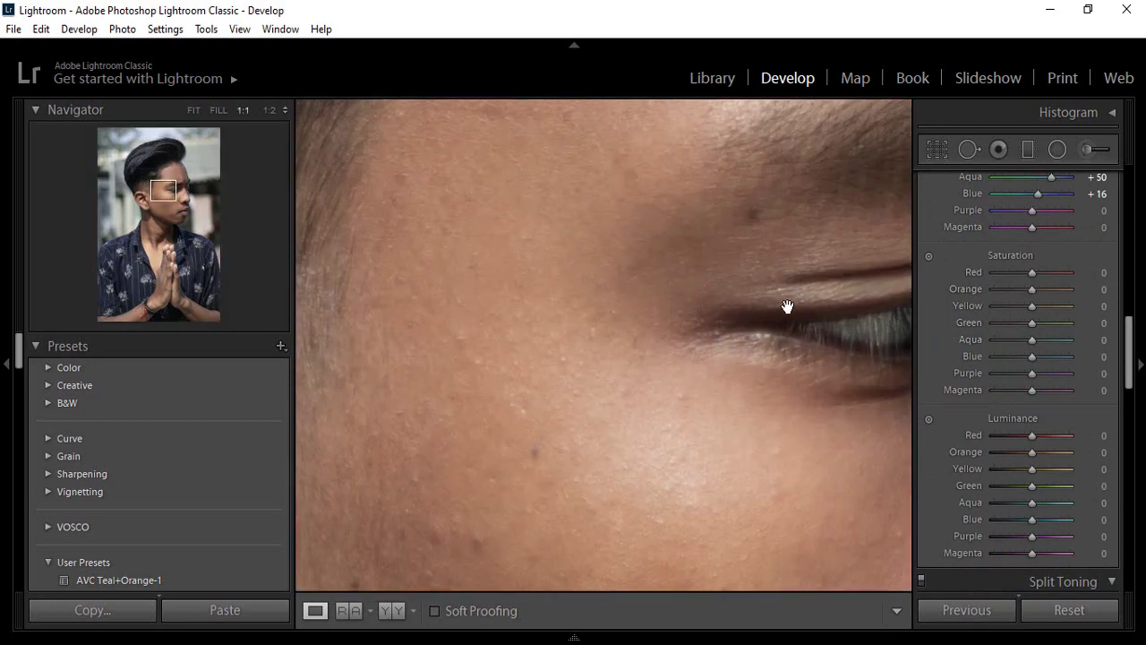
pyautogui.rightClick(707, 288)
pyautogui.click(646, 229)
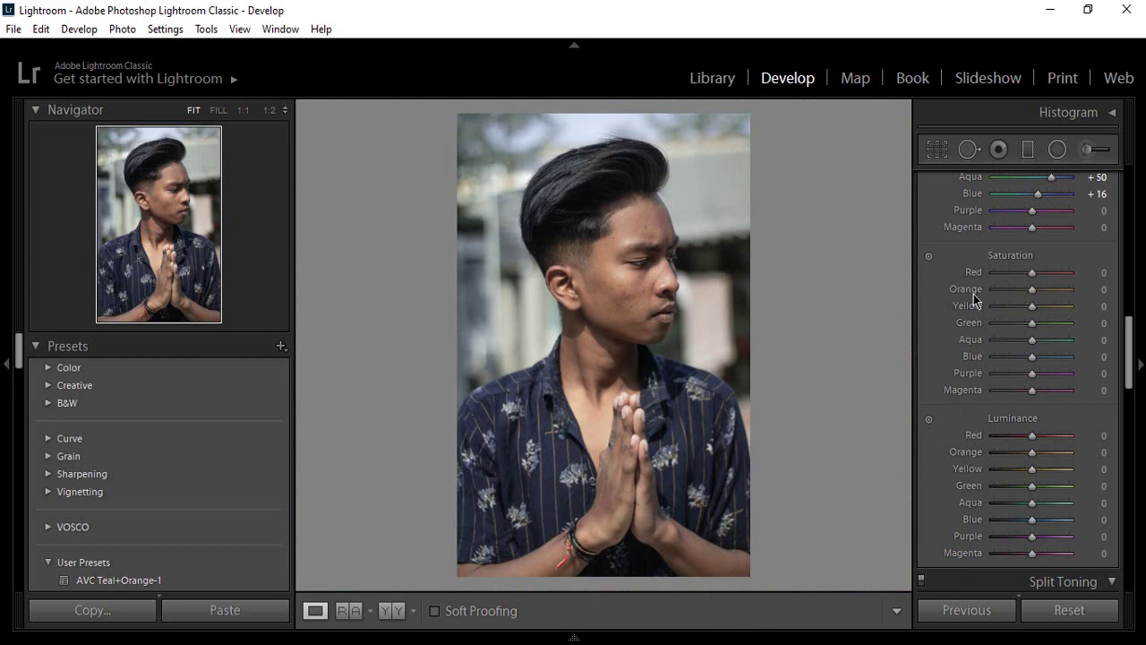
pyautogui.moveTo(1029, 288); pyautogui.dragTo(1026, 294)
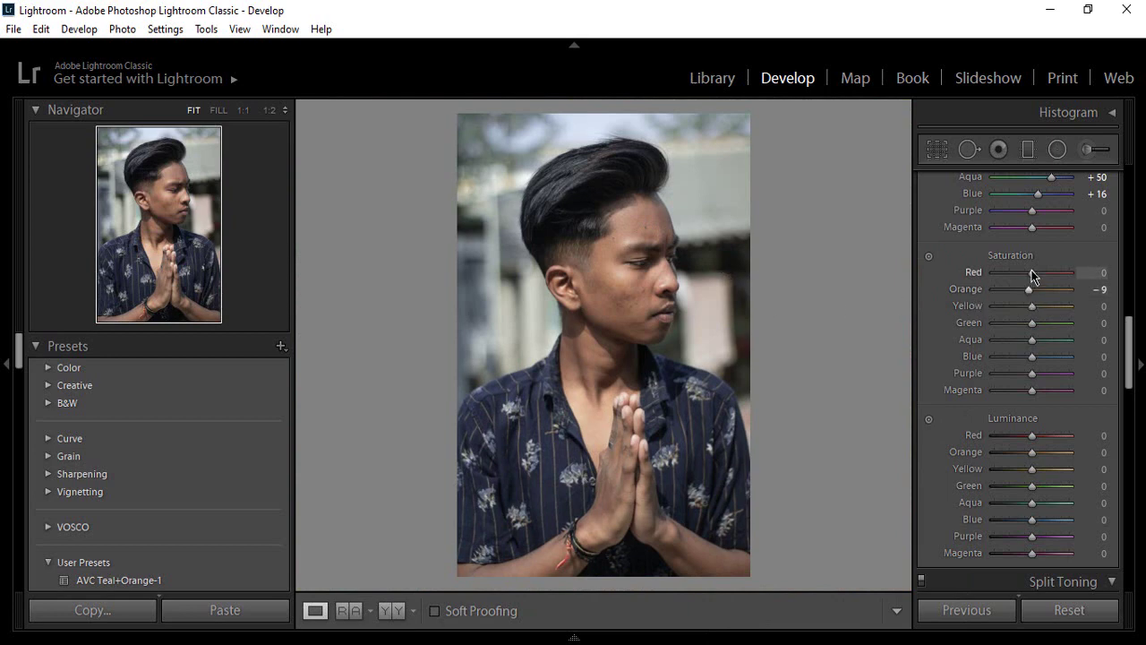
pyautogui.moveTo(1031, 272); pyautogui.dragTo(1043, 277)
pyautogui.click(651, 327)
pyautogui.rightClick(655, 325)
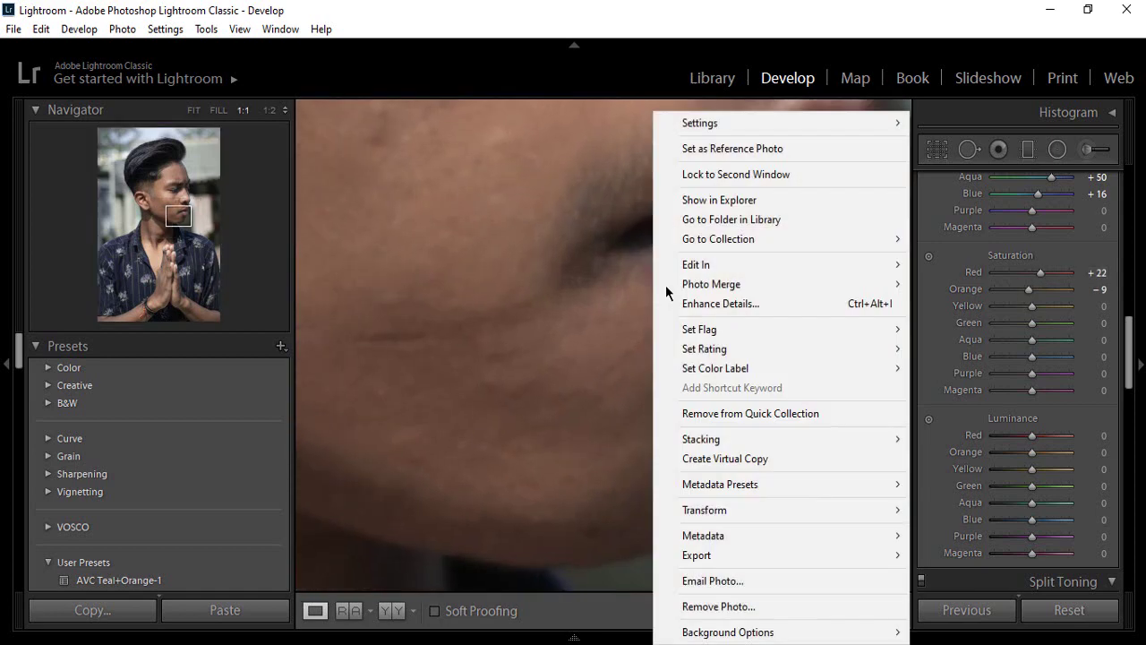
pyautogui.click(588, 215)
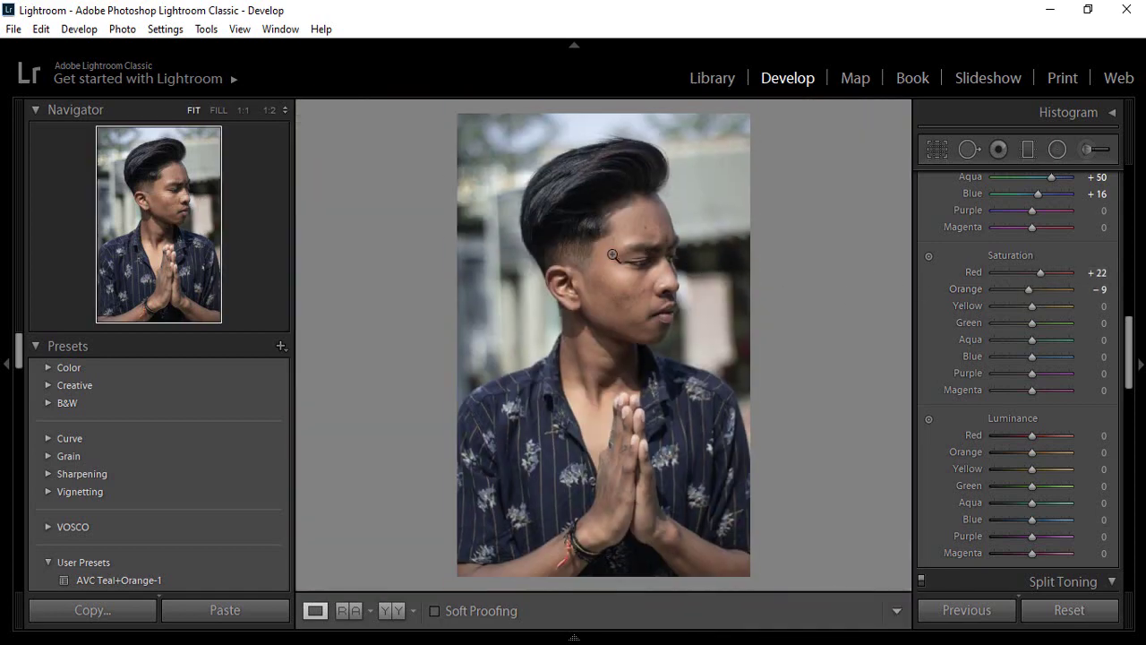
pyautogui.click(628, 290)
pyautogui.rightClick(627, 175)
pyautogui.click(563, 217)
# Set Yellow saturation +38, Blue −29, and drain Green, Aqua, Purple and Magenta to −100.
pyautogui.click(605, 336)
pyautogui.rightClick(647, 263)
pyautogui.click(589, 205)
pyautogui.moveTo(1037, 310); pyautogui.dragTo(1070, 324)
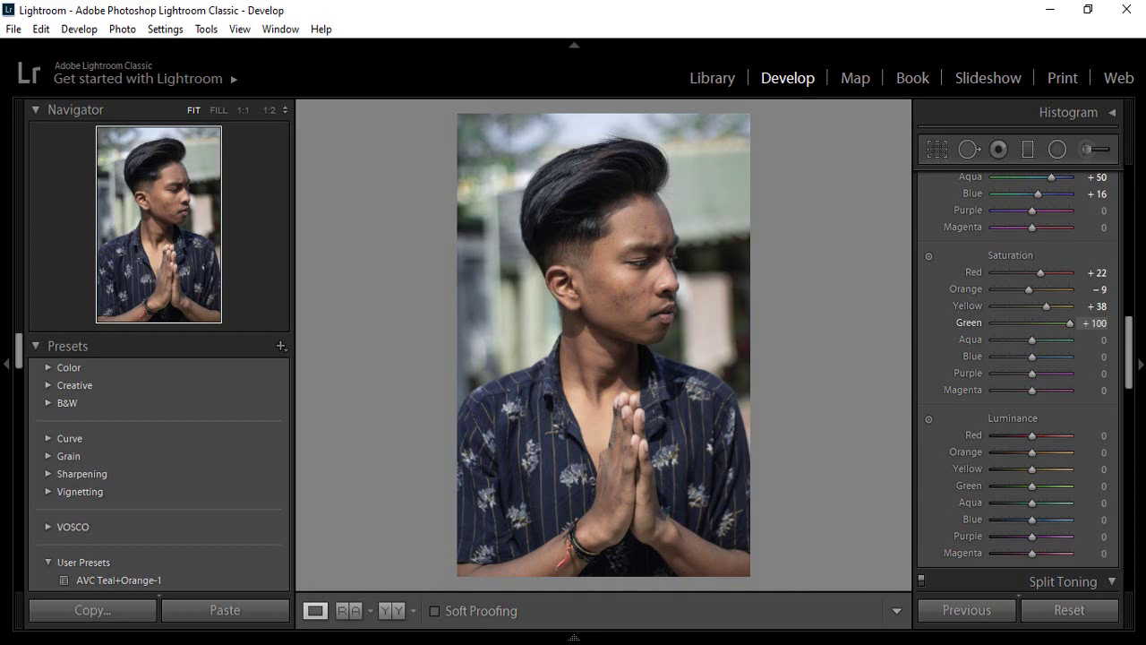
pyautogui.moveTo(1069, 324); pyautogui.dragTo(724, 391)
pyautogui.moveTo(1031, 339)
pyautogui.mouseDown()
pyautogui.moveTo(991, 341)
pyautogui.moveTo(1070, 358)
pyautogui.mouseUp()
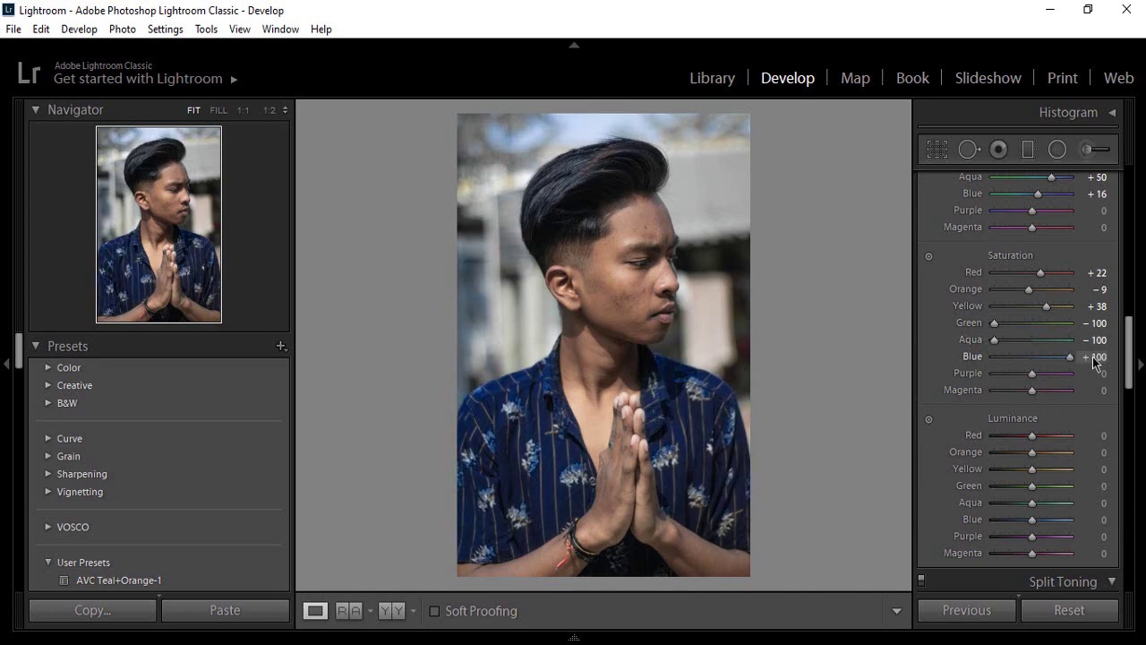
pyautogui.moveTo(1040, 367); pyautogui.dragTo(1018, 363)
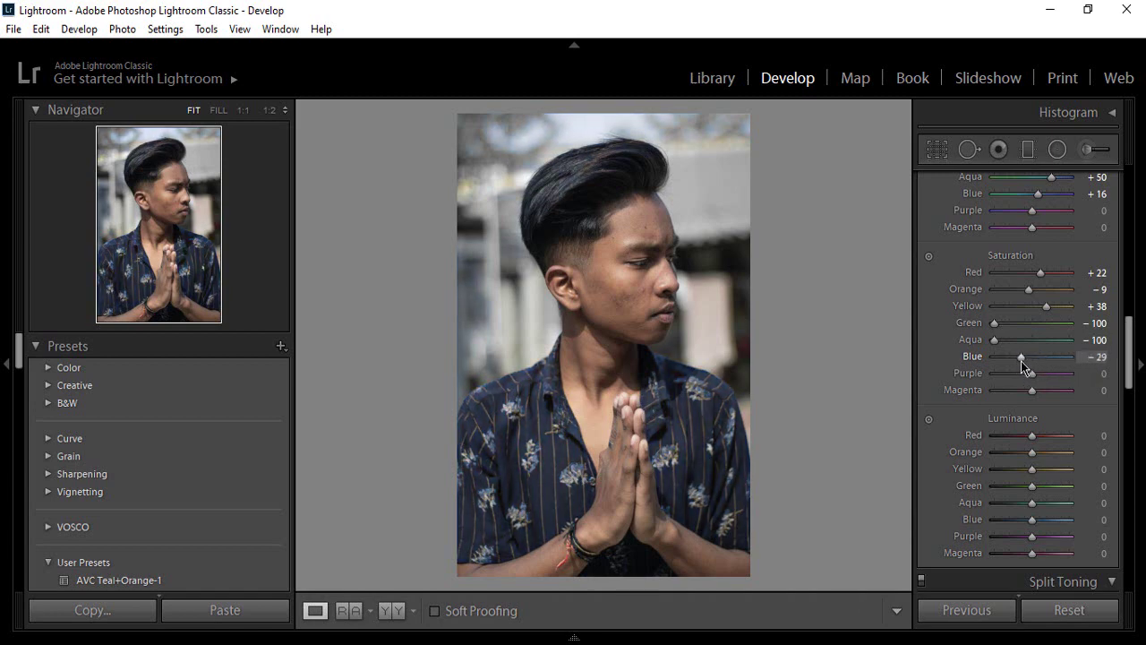
pyautogui.click(987, 376)
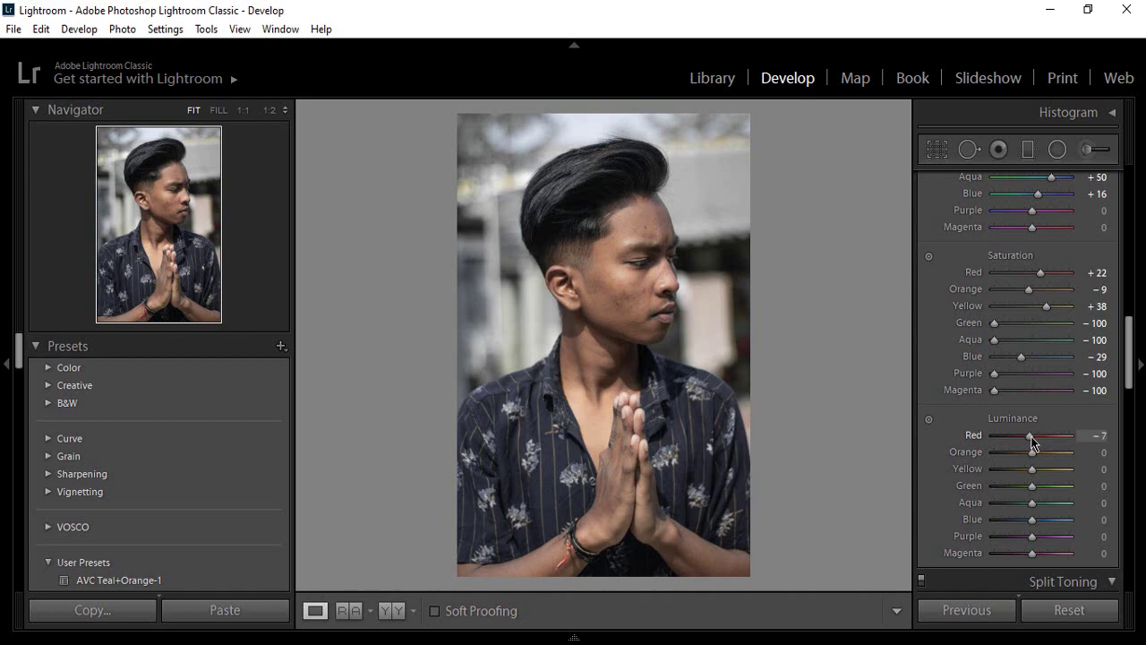
# Set luminance Red −10, Orange +10, Yellow −24, Green −44, Aqua −58, Blue −38; expand Split Toning.
pyautogui.moveTo(1031, 436); pyautogui.dragTo(1034, 450)
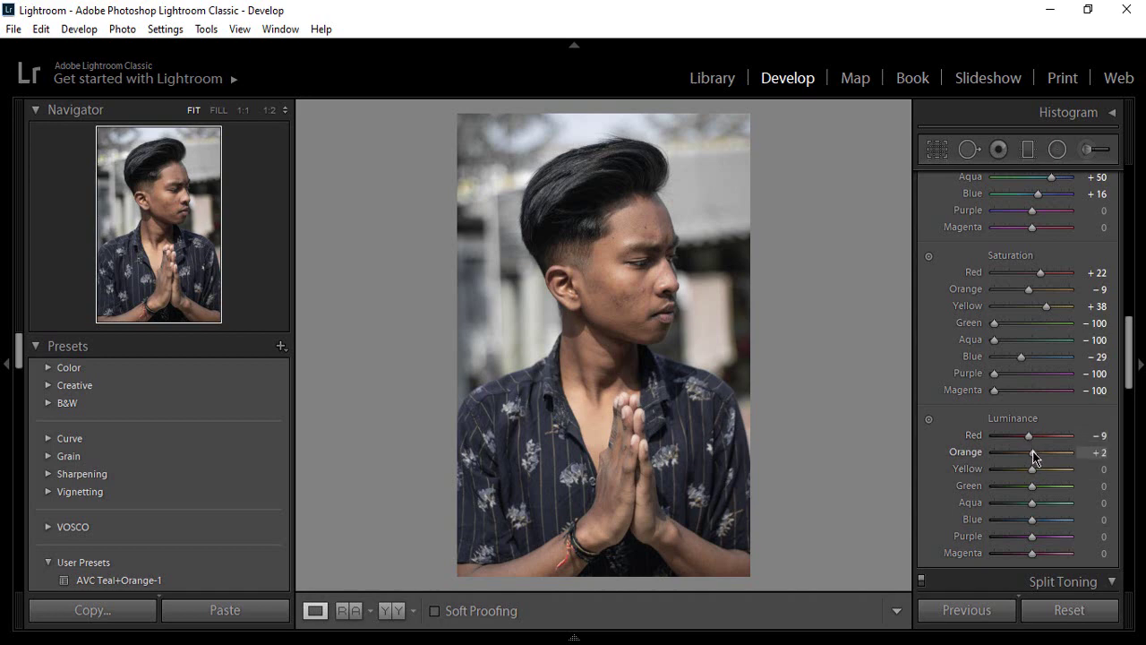
pyautogui.click(1094, 435)
pyautogui.write('-10')
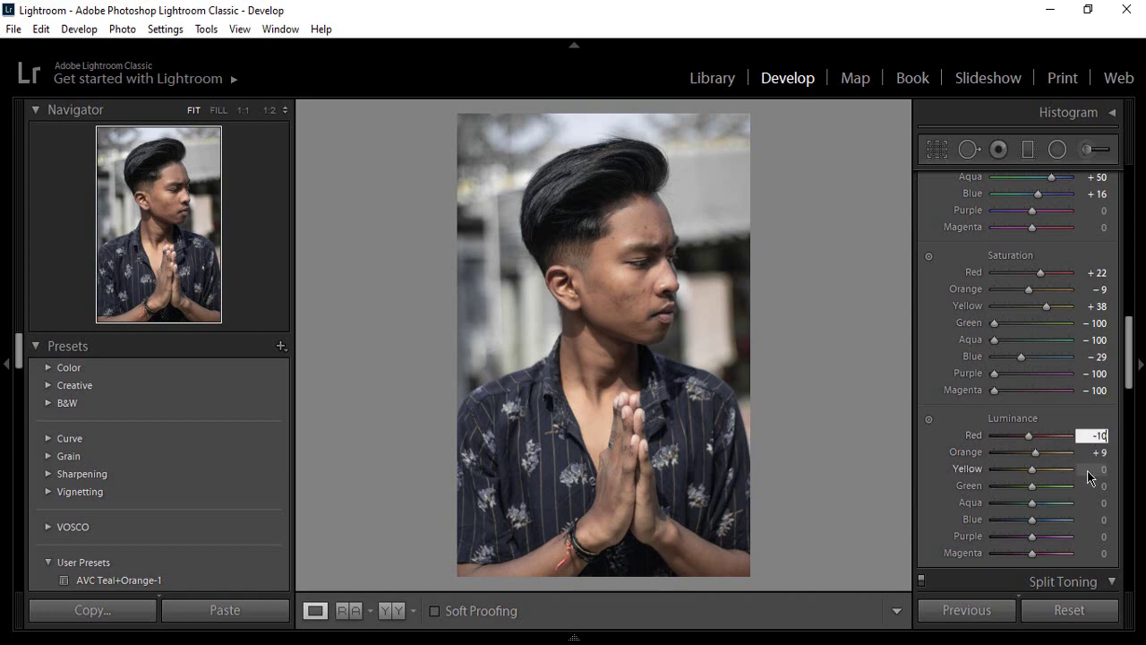
pyautogui.click(1105, 453)
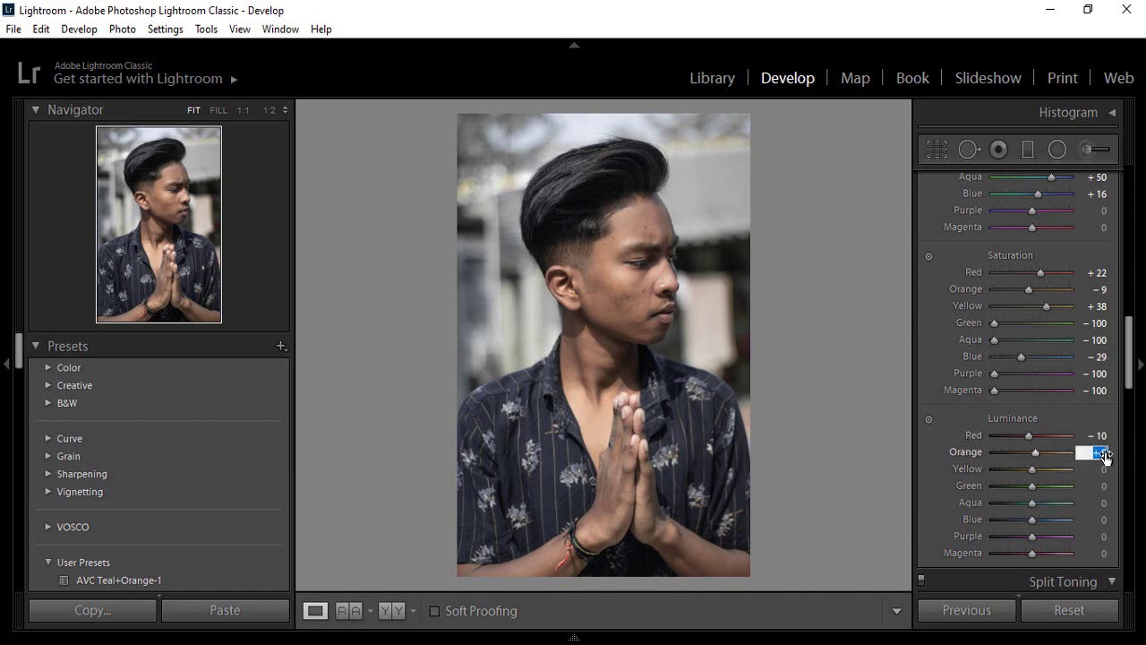
pyautogui.write('10')
pyautogui.press('Return')
pyautogui.moveTo(1030, 470)
pyautogui.mouseDown()
pyautogui.moveTo(1018, 472)
pyautogui.moveTo(1001, 511)
pyautogui.moveTo(1020, 521)
pyautogui.mouseUp()
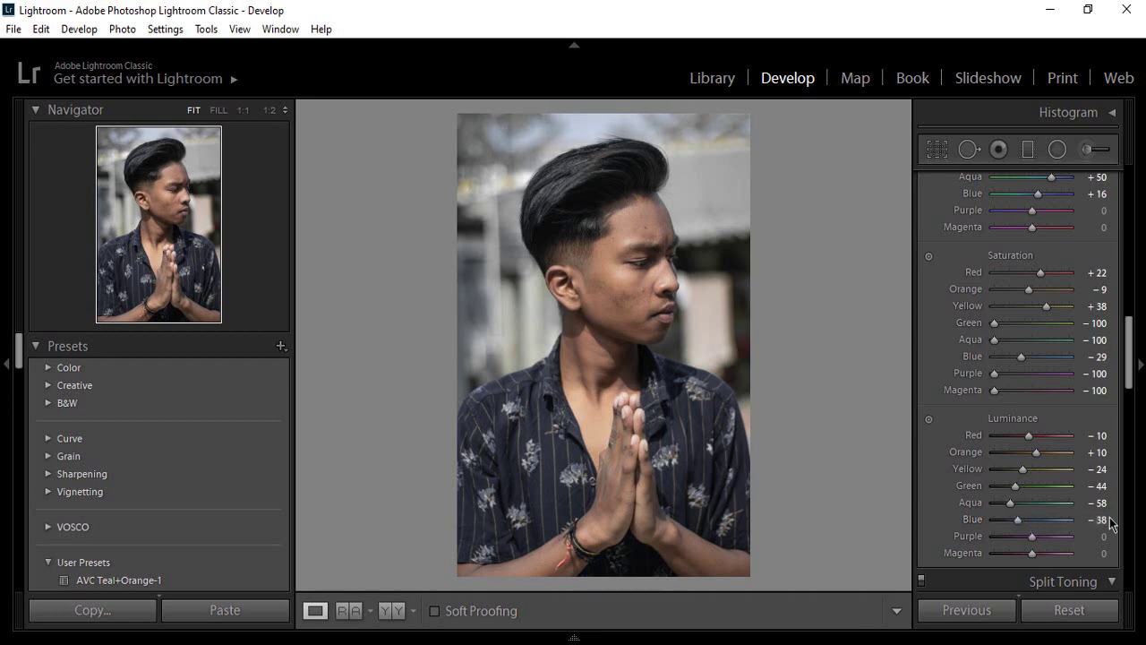
pyautogui.click(1063, 581)
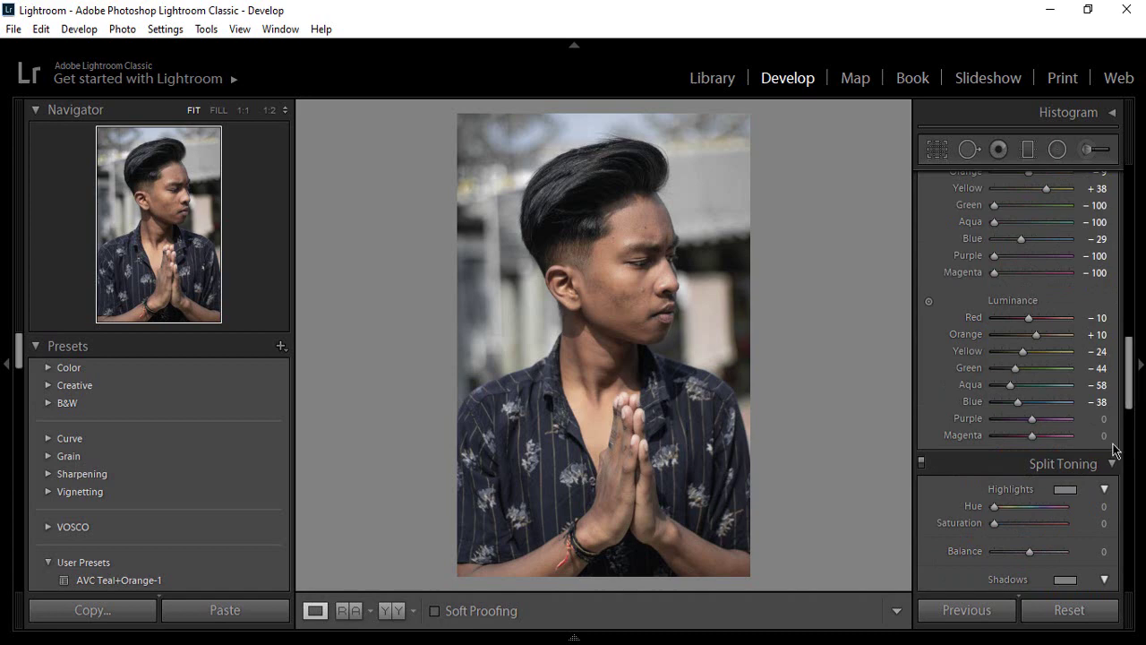
pyautogui.scroll(-3, 1130, 394)
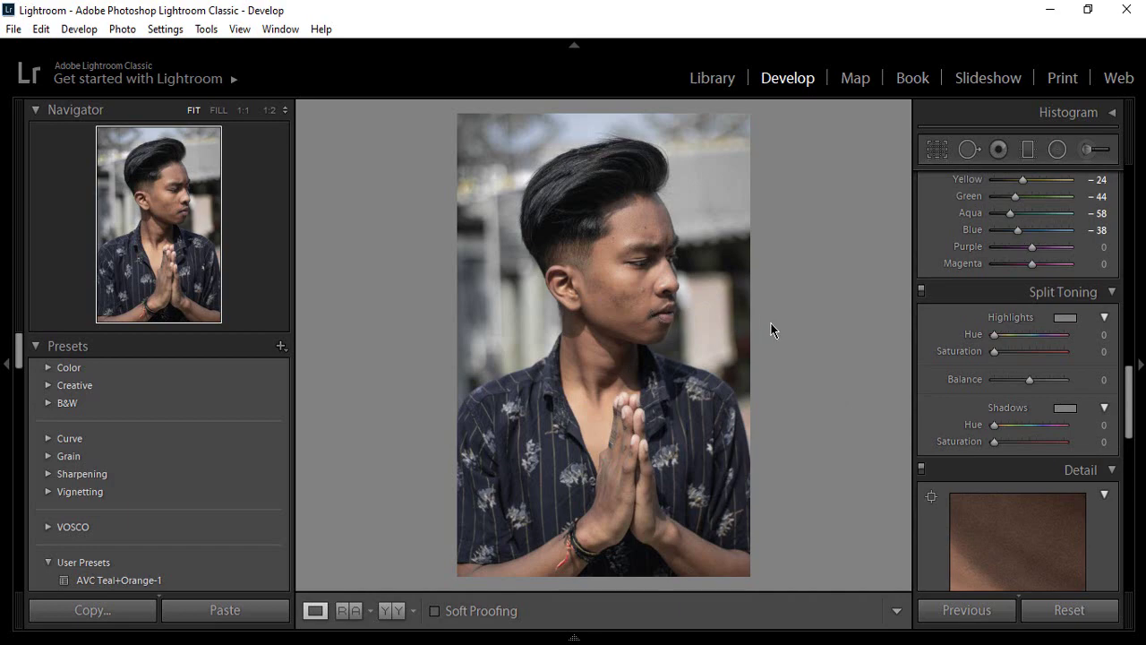
pyautogui.click(352, 612)
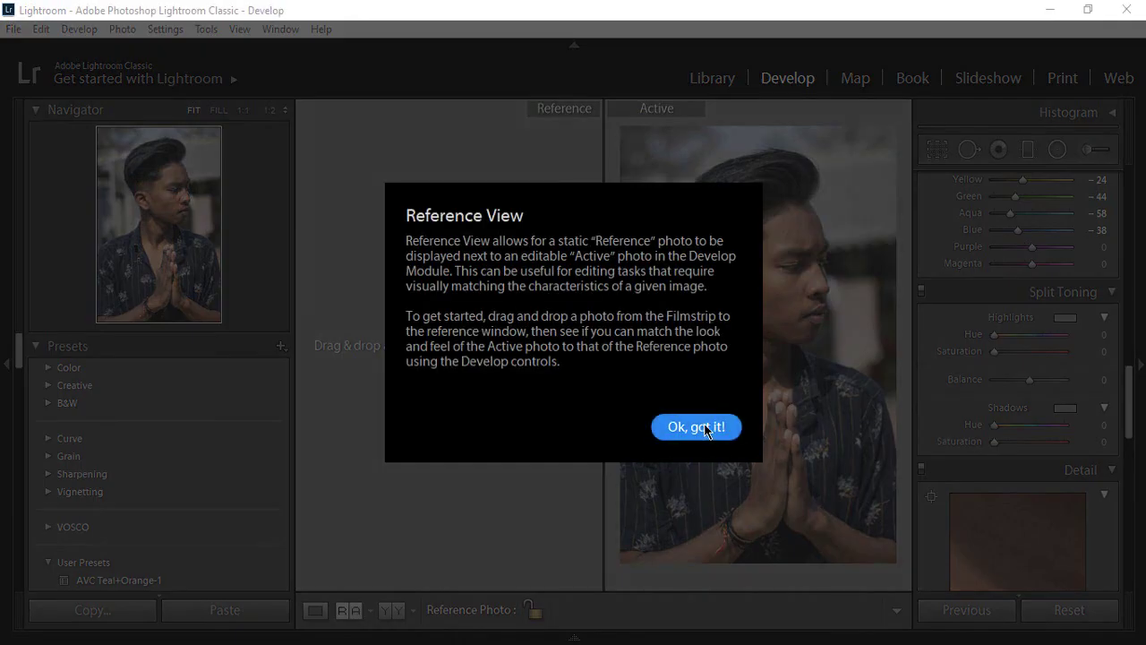
pyautogui.click(702, 424)
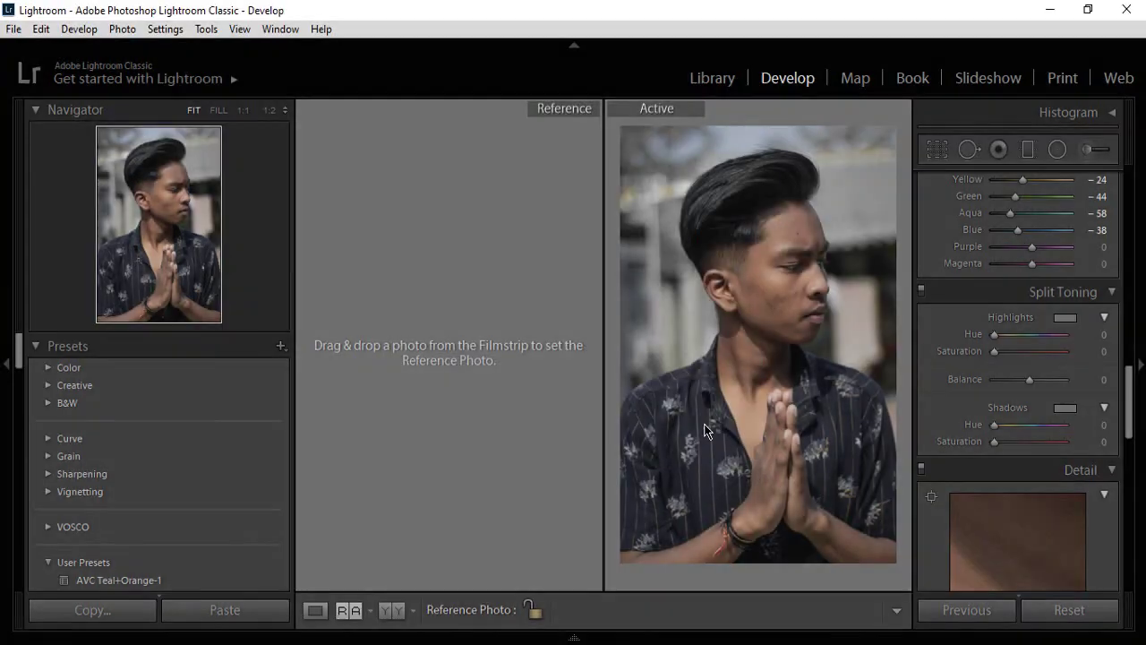
pyautogui.click(386, 612)
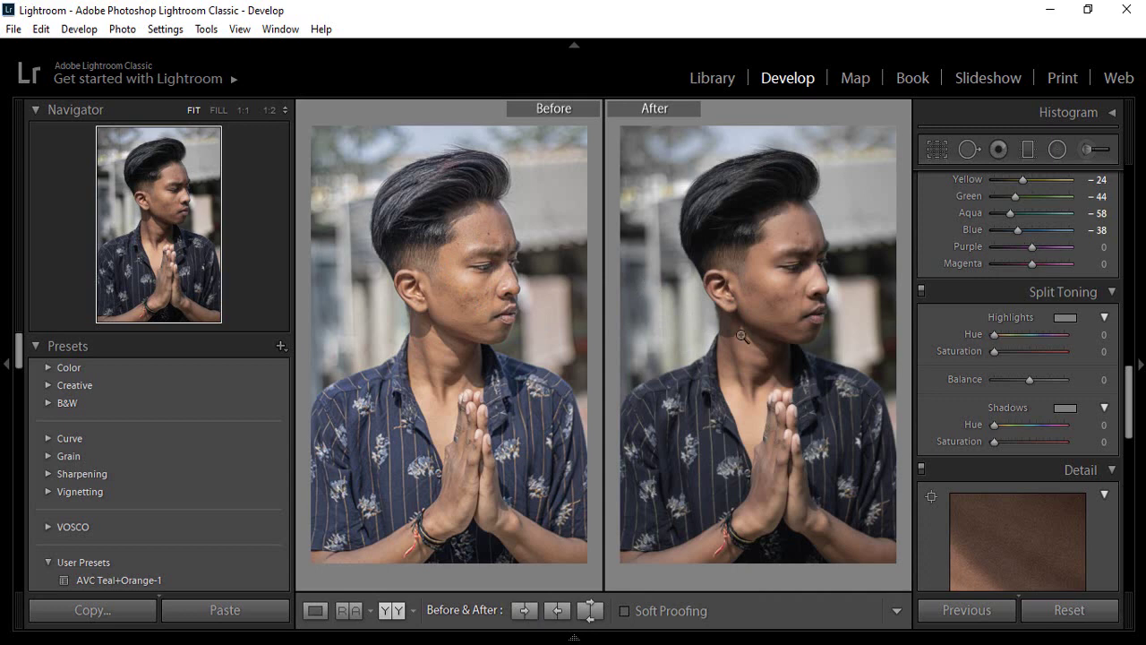
pyautogui.click(314, 611)
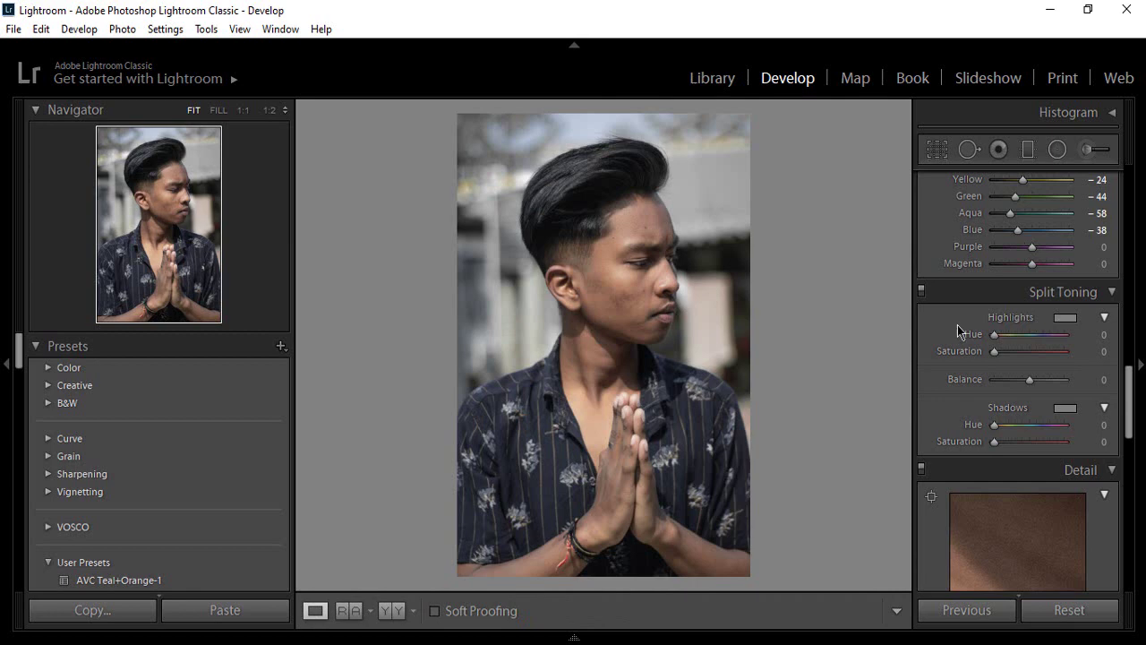
# Tint the shadows blue with Shadows Hue 244 and Saturation 17, checking the cheek at 1:1.
pyautogui.click(1134, 394)
pyautogui.moveTo(1131, 385); pyautogui.dragTo(1131, 366)
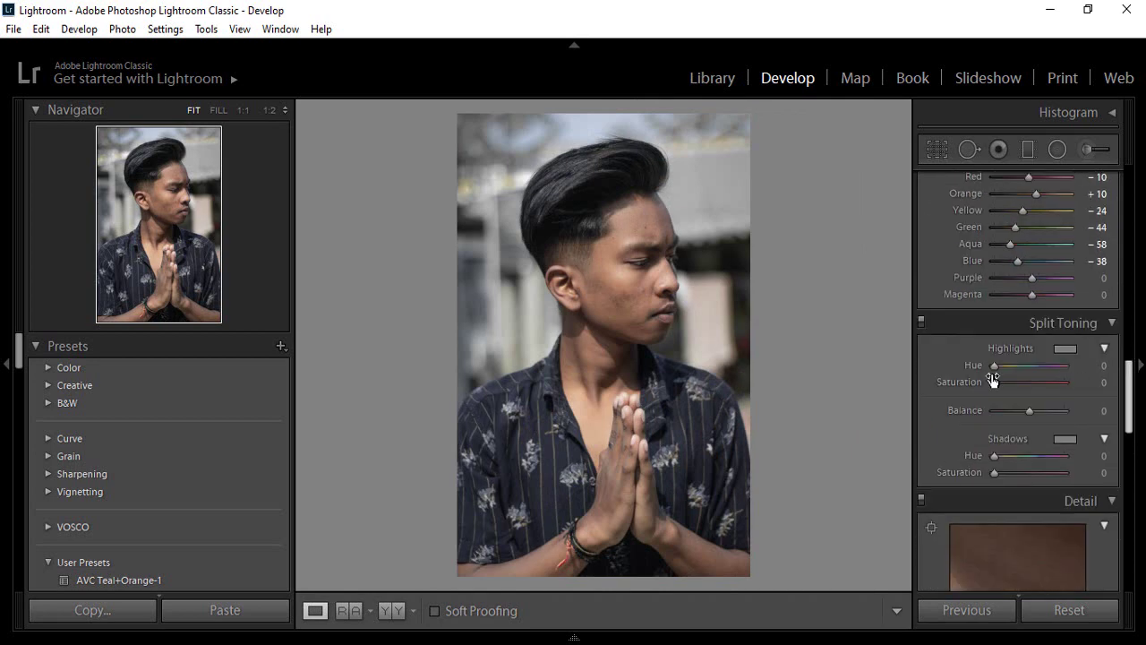
pyautogui.click(638, 287)
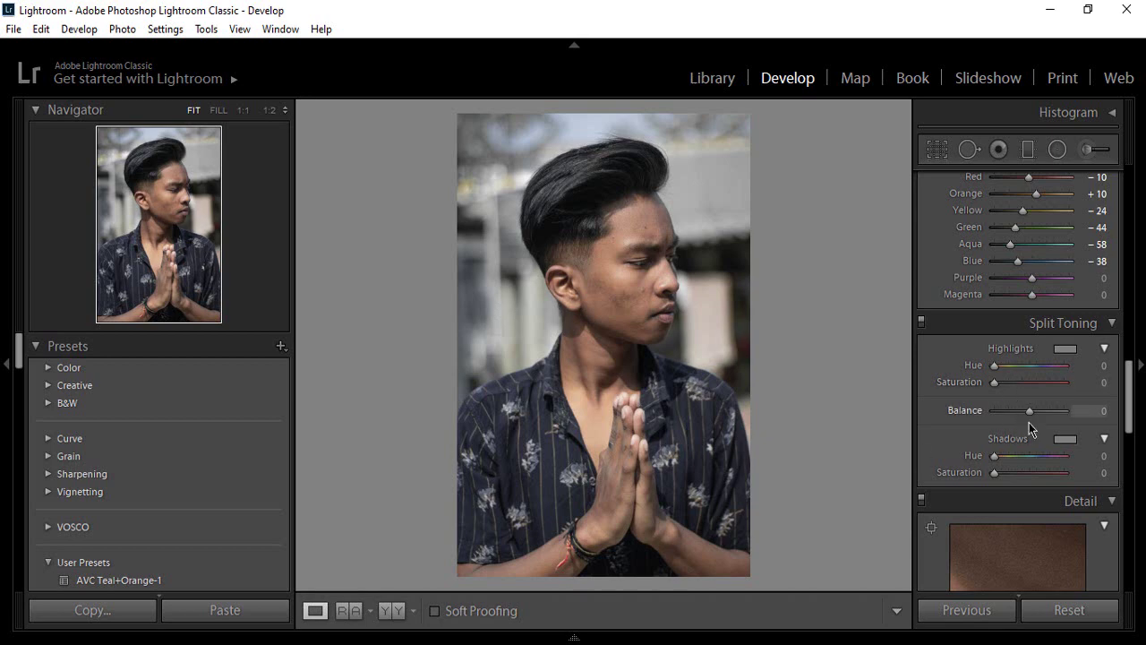
pyautogui.click(1043, 457)
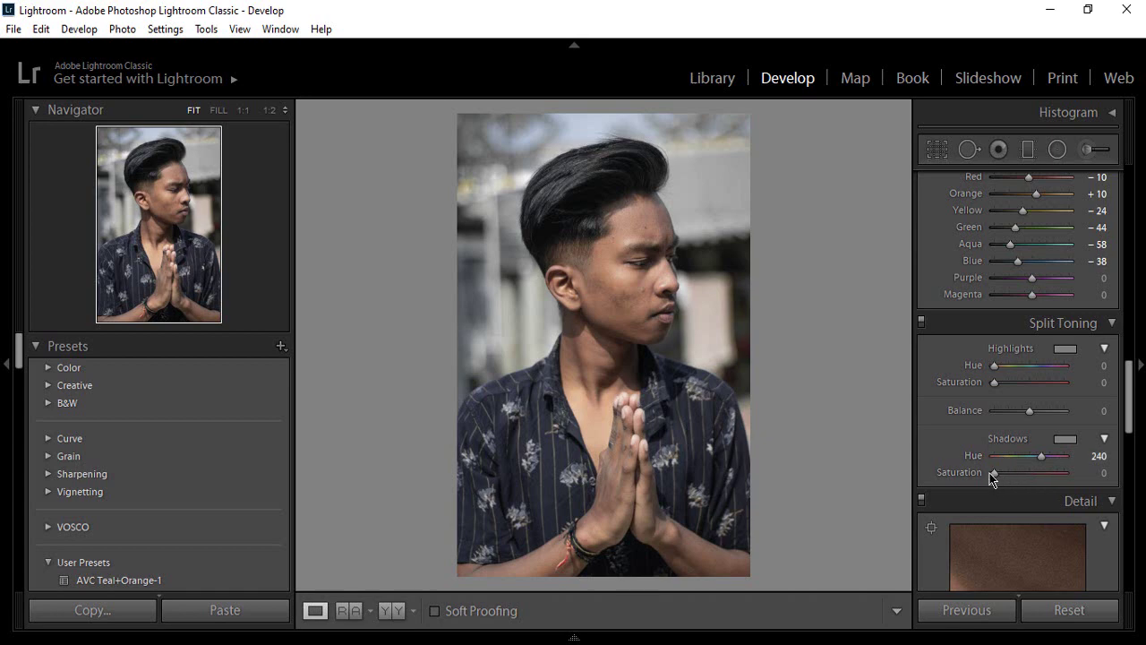
pyautogui.moveTo(993, 475); pyautogui.dragTo(1007, 484)
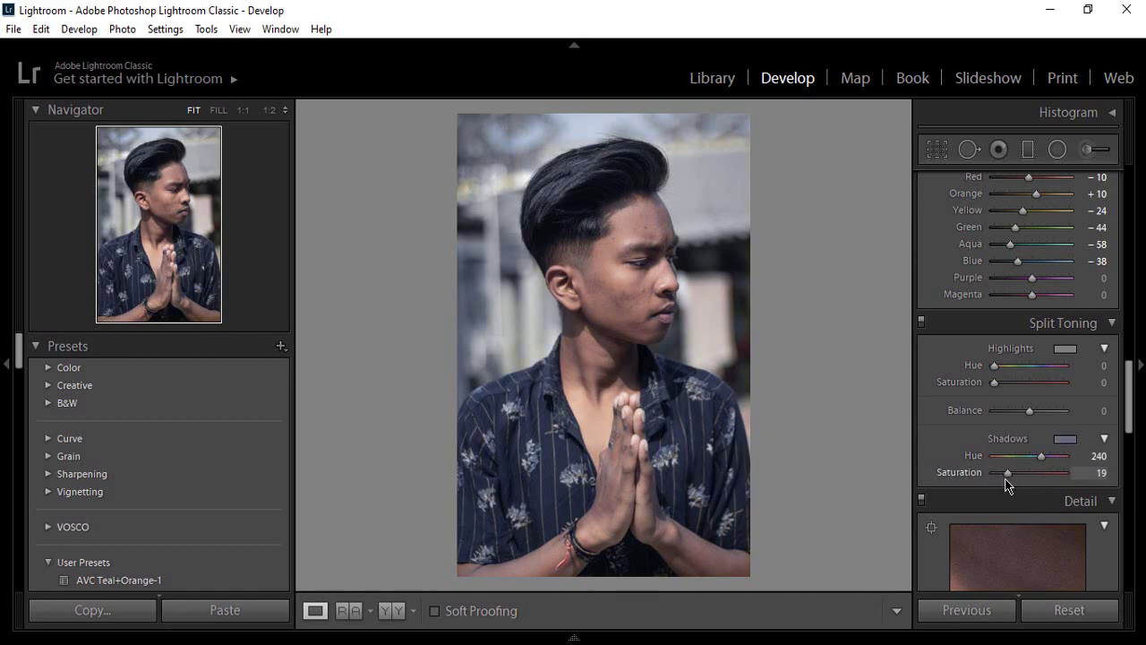
pyautogui.moveTo(1042, 457); pyautogui.dragTo(1043, 465)
pyautogui.moveTo(1007, 472); pyautogui.dragTo(1005, 472)
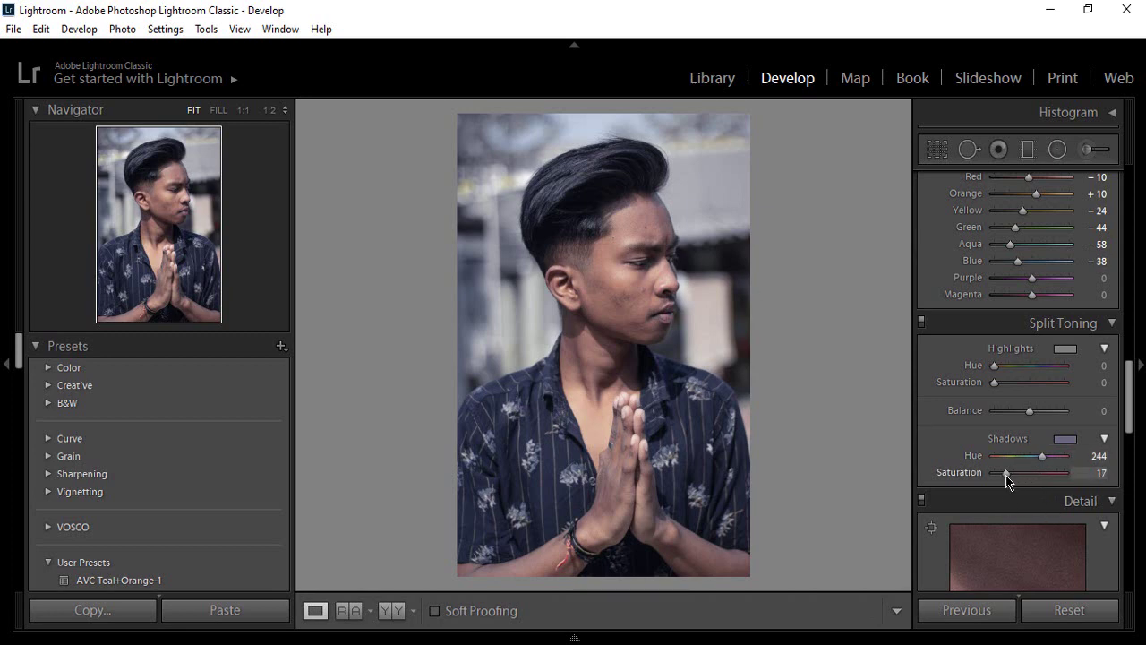
# Try stronger blue and purple shadow tints in the Shadows colour picker, then weaken them.
pyautogui.click(1064, 445)
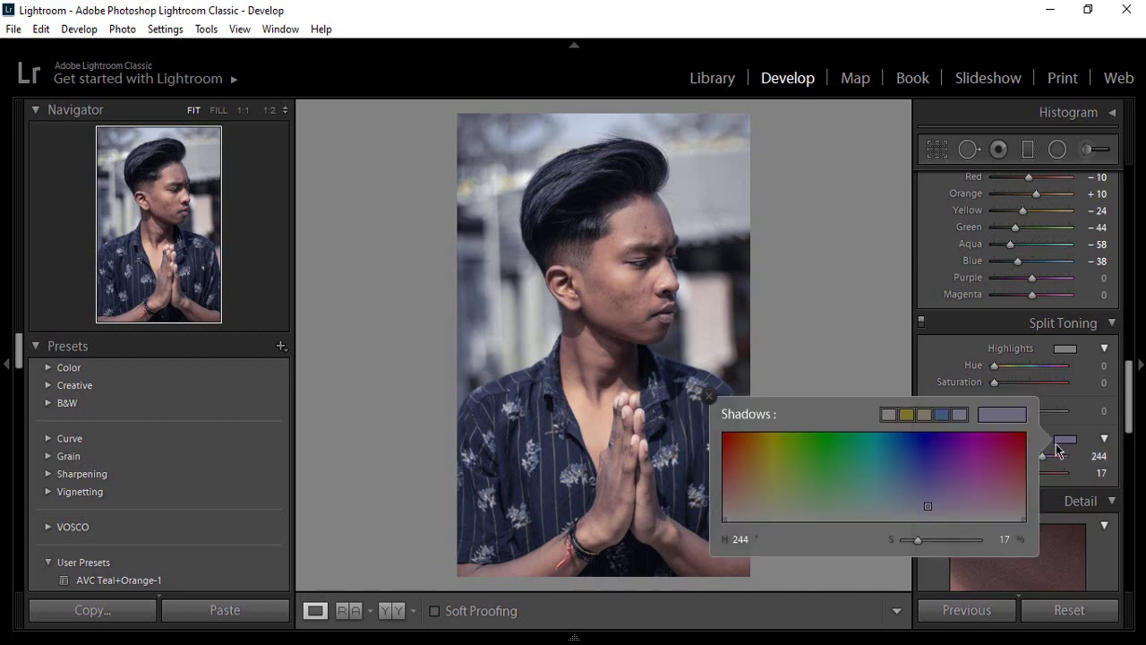
pyautogui.click(929, 437)
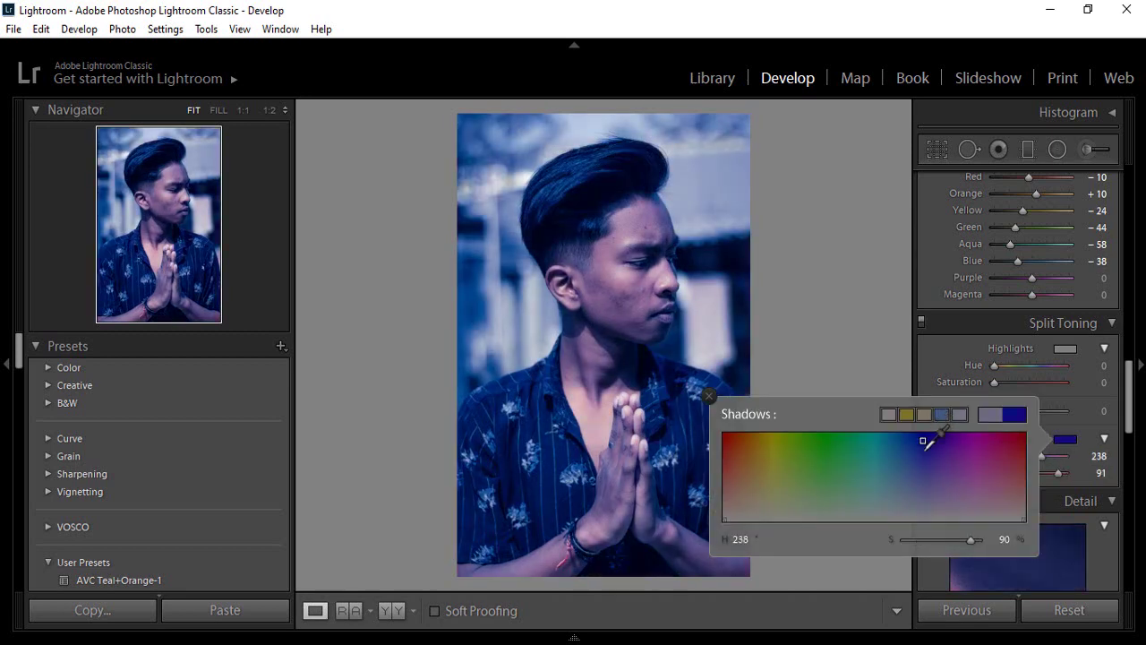
pyautogui.moveTo(929, 436); pyautogui.dragTo(925, 455)
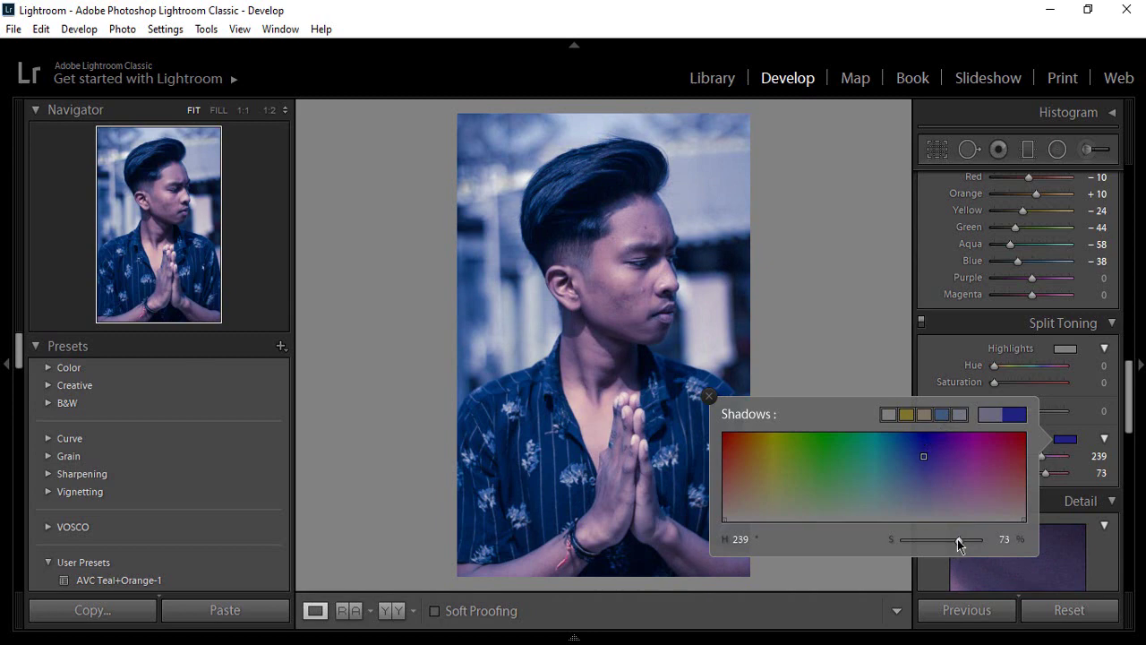
pyautogui.moveTo(958, 539); pyautogui.dragTo(951, 538)
pyautogui.moveTo(947, 541); pyautogui.dragTo(936, 540)
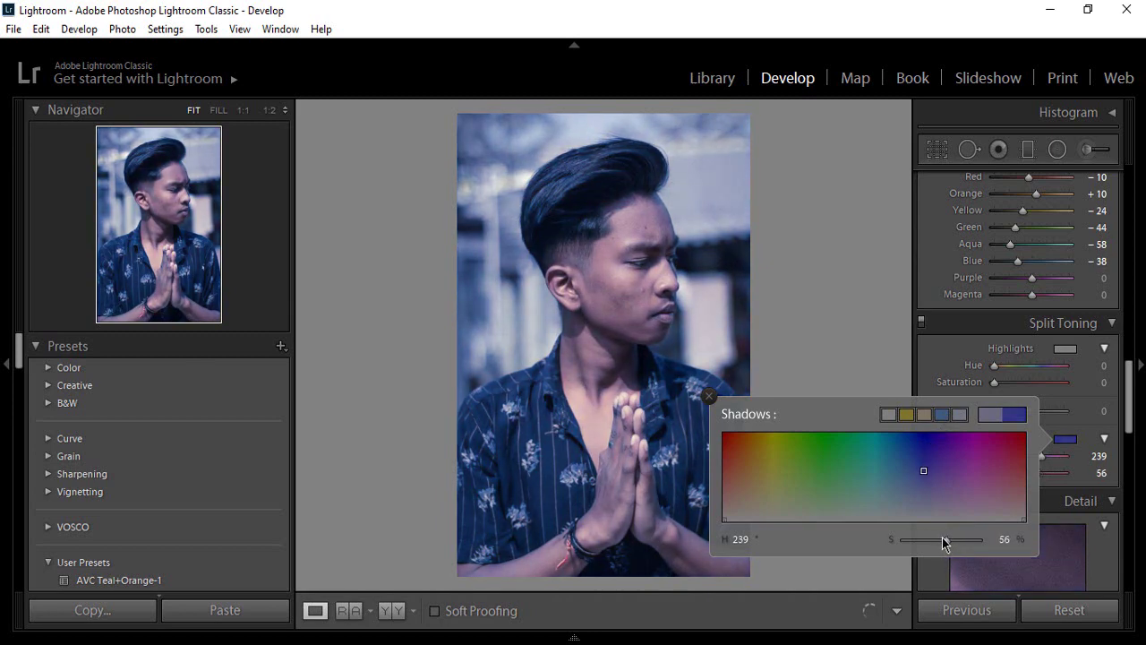
pyautogui.moveTo(923, 451); pyautogui.dragTo(939, 451)
pyautogui.moveTo(961, 542); pyautogui.dragTo(923, 541)
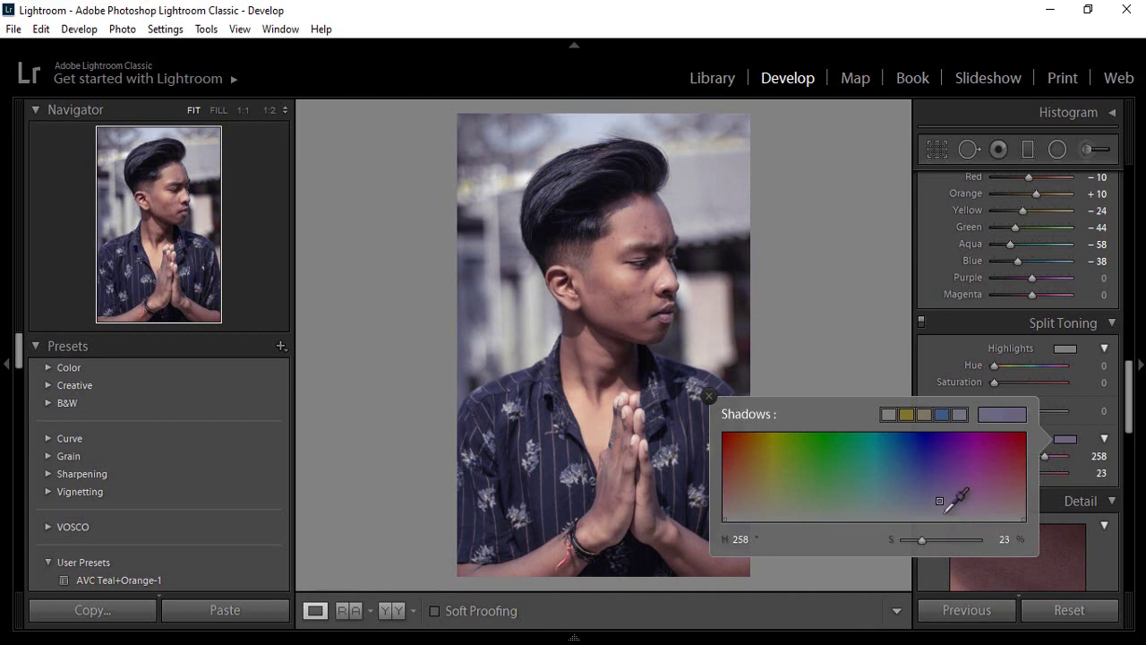
# Settle the shadow tint at hue 242, saturation 21, and set the highlights hue to 17.
pyautogui.click(931, 501)
pyautogui.click(926, 497)
pyautogui.moveTo(923, 542); pyautogui.dragTo(918, 543)
pyautogui.click(1065, 349)
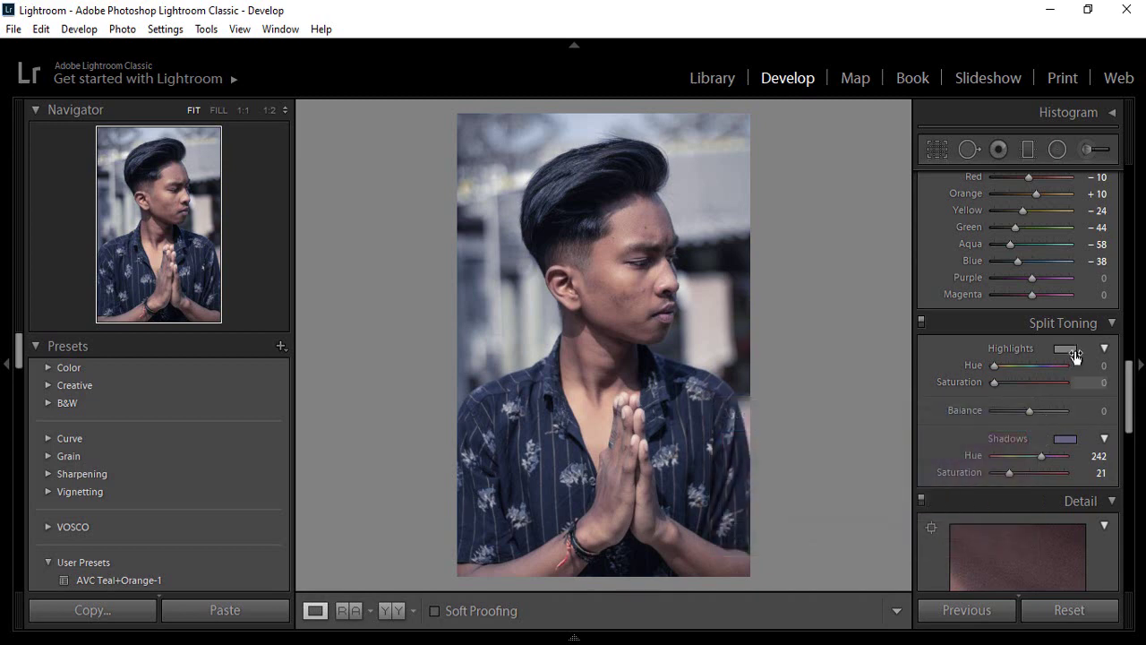
pyautogui.click(1066, 349)
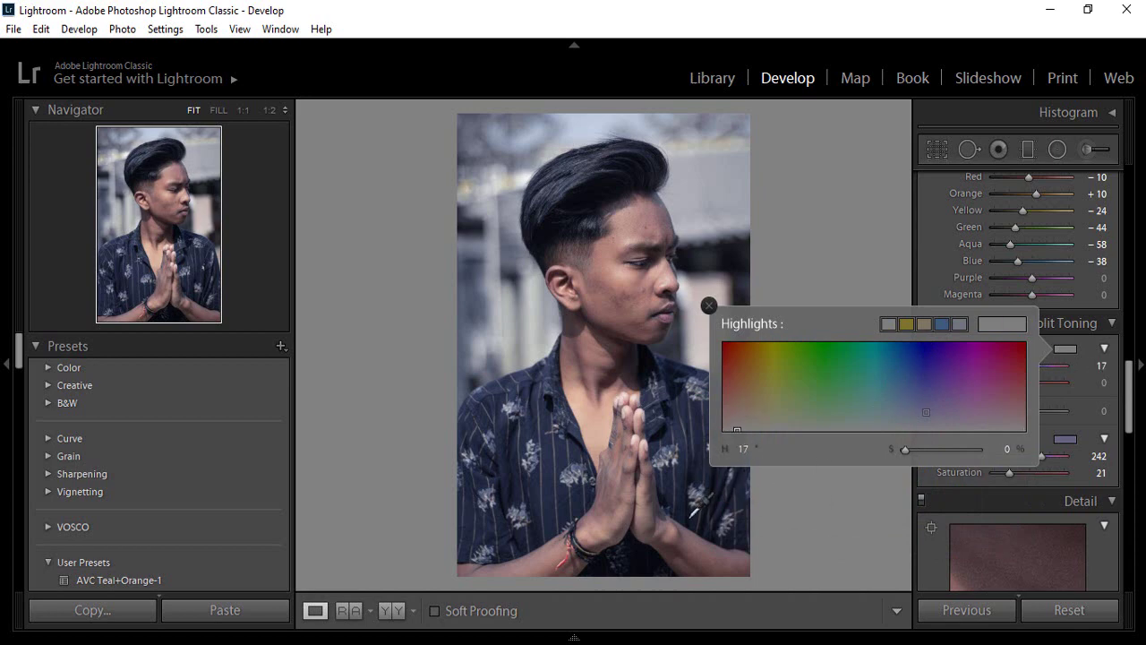
# Tint the highlights blue at hue 234 with a subtle saturation of 20.
pyautogui.click(924, 397)
pyautogui.moveTo(986, 327); pyautogui.dragTo(993, 328)
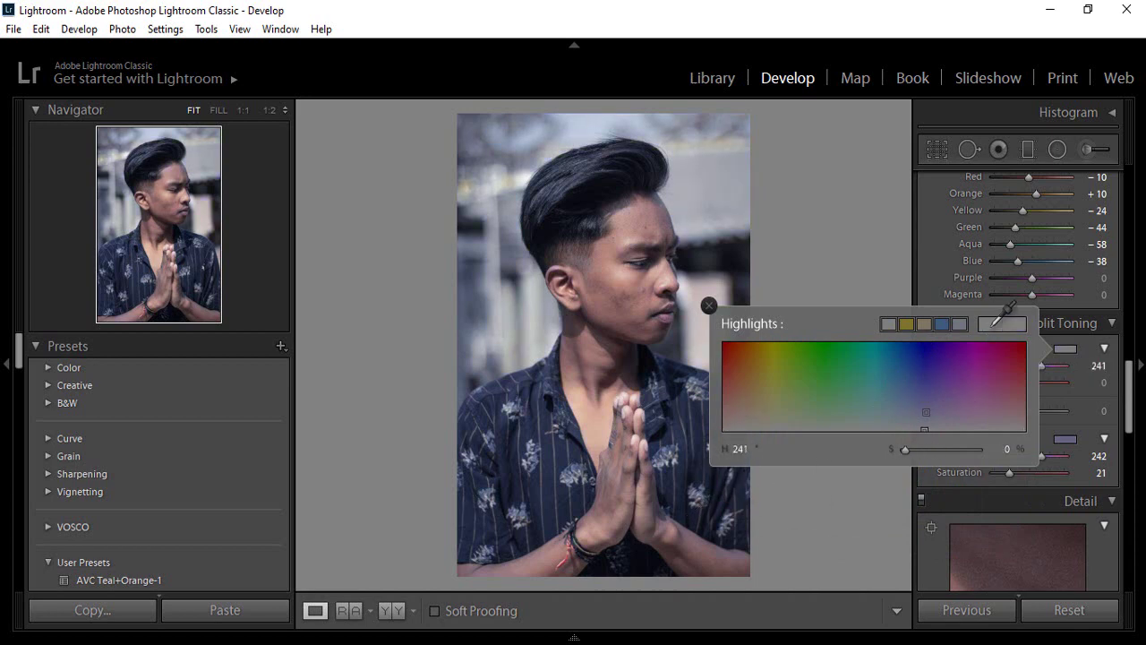
pyautogui.click(924, 363)
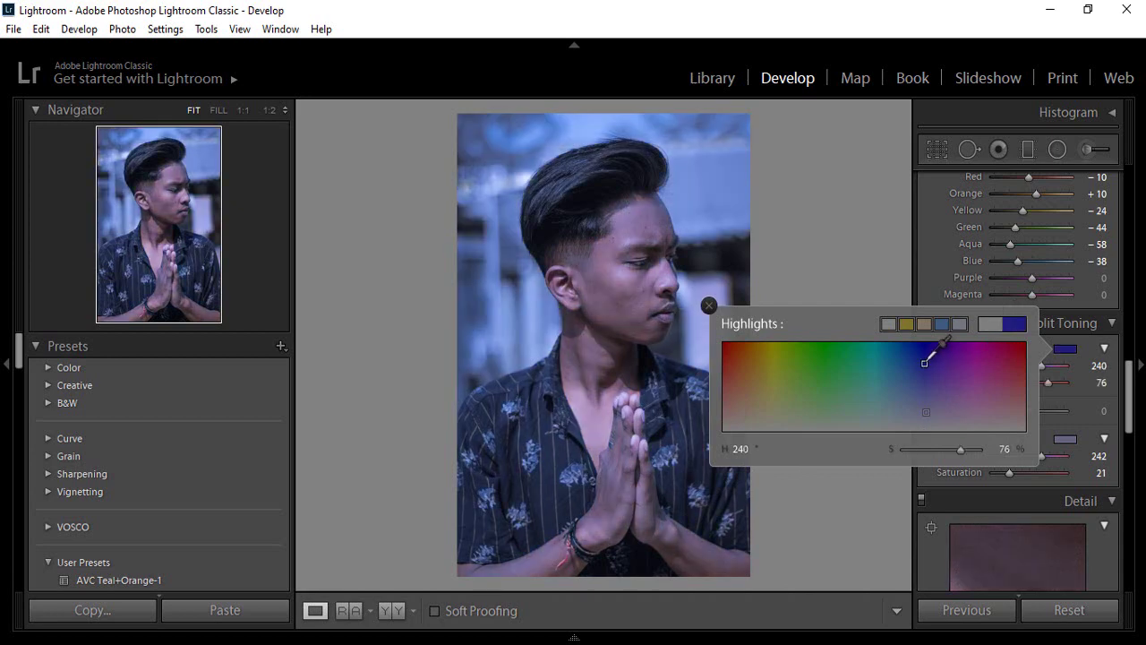
pyautogui.moveTo(915, 394)
pyautogui.mouseDown()
pyautogui.moveTo(905, 417)
pyautogui.moveTo(945, 421)
pyautogui.moveTo(914, 408)
pyautogui.moveTo(909, 421)
pyautogui.moveTo(908, 341)
pyautogui.moveTo(920, 403)
pyautogui.mouseUp()
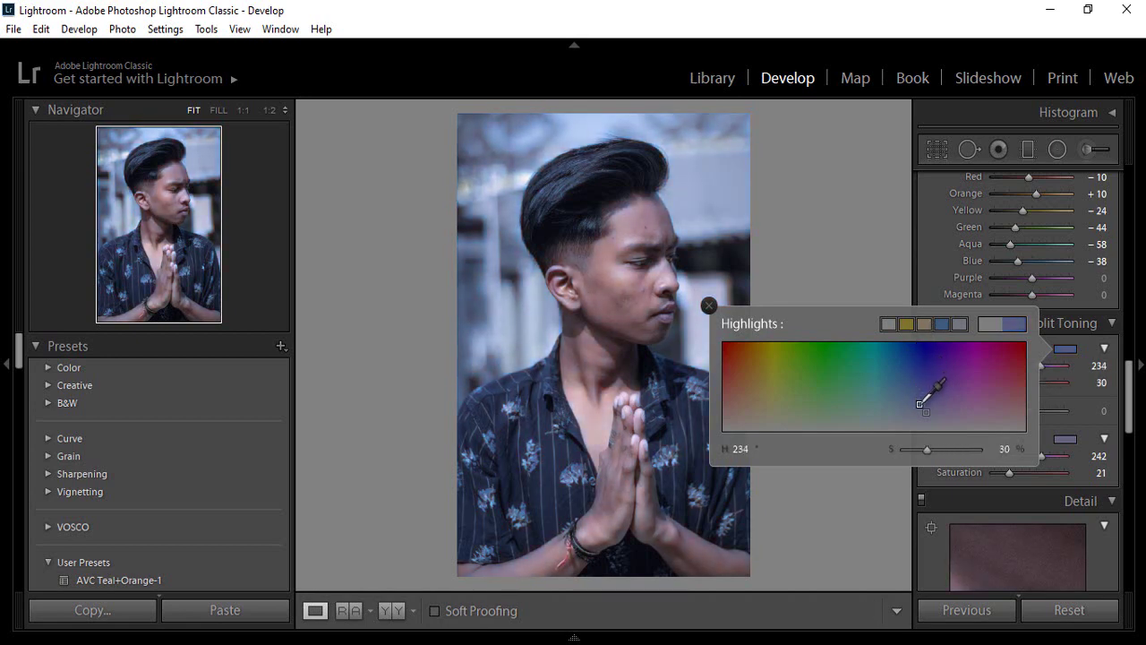
pyautogui.moveTo(922, 454); pyautogui.dragTo(915, 454)
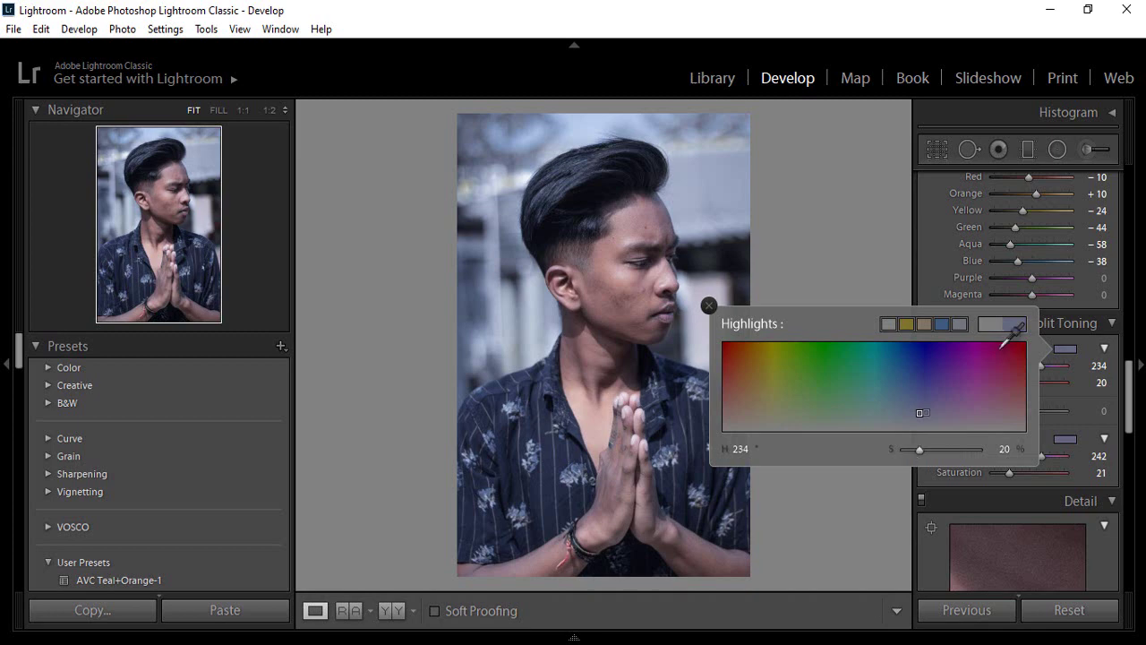
# Swing the split-toning balance both ways and inspect the cheek and nose at 1:1.
pyautogui.click(1103, 410)
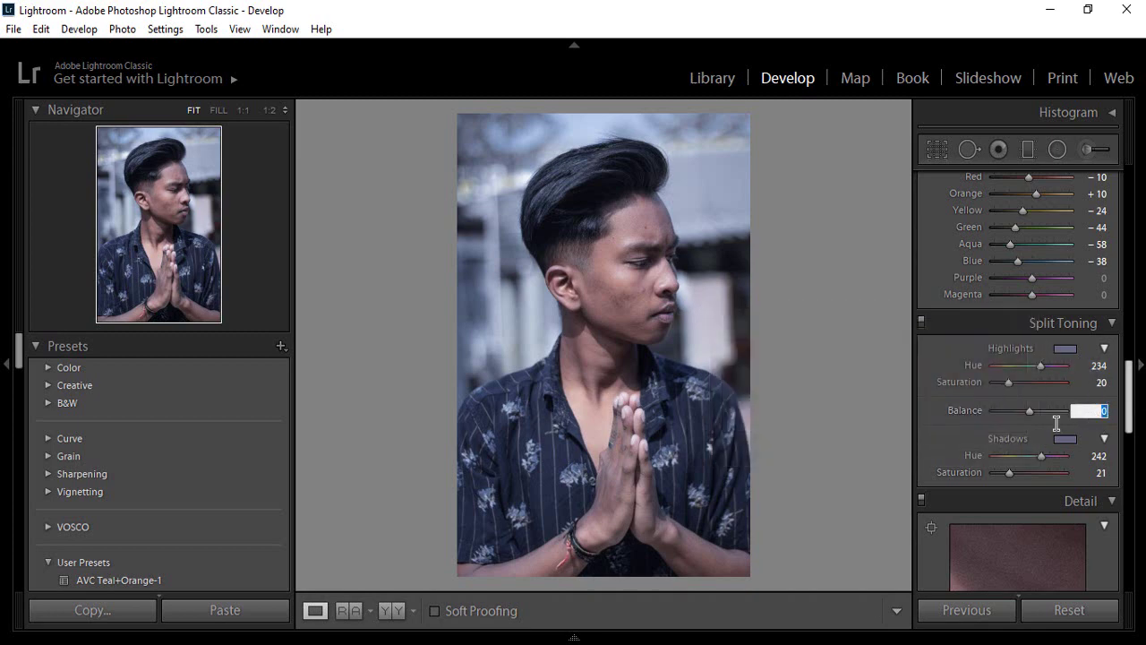
pyautogui.moveTo(1030, 411); pyautogui.dragTo(1038, 412)
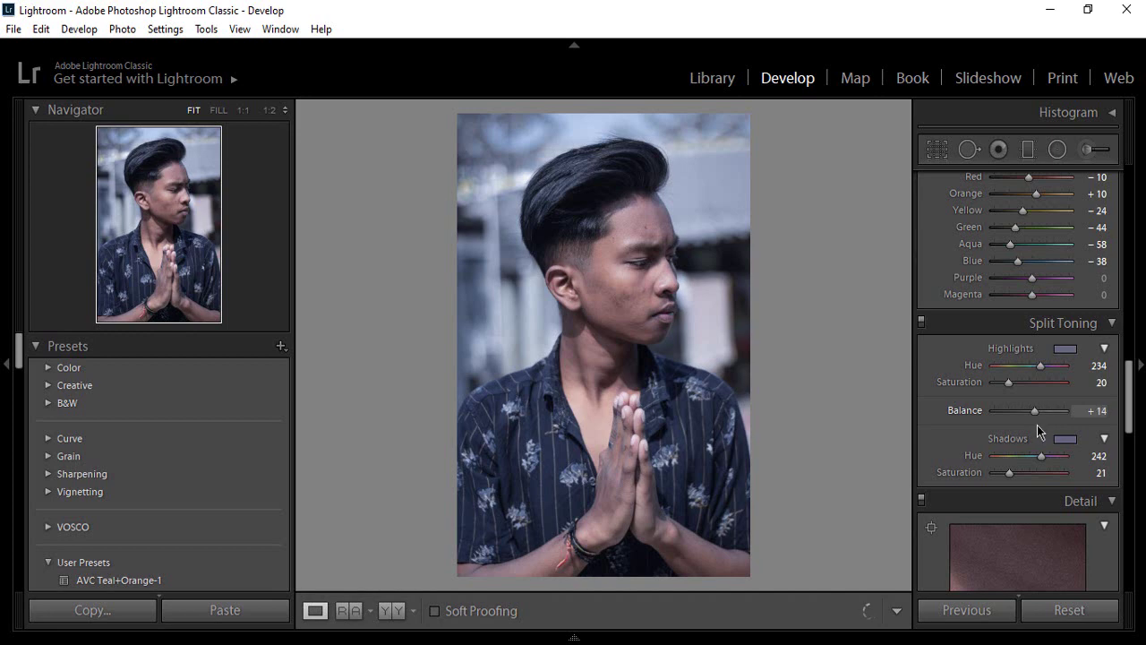
pyautogui.moveTo(1060, 435); pyautogui.dragTo(1016, 438)
pyautogui.click(662, 307)
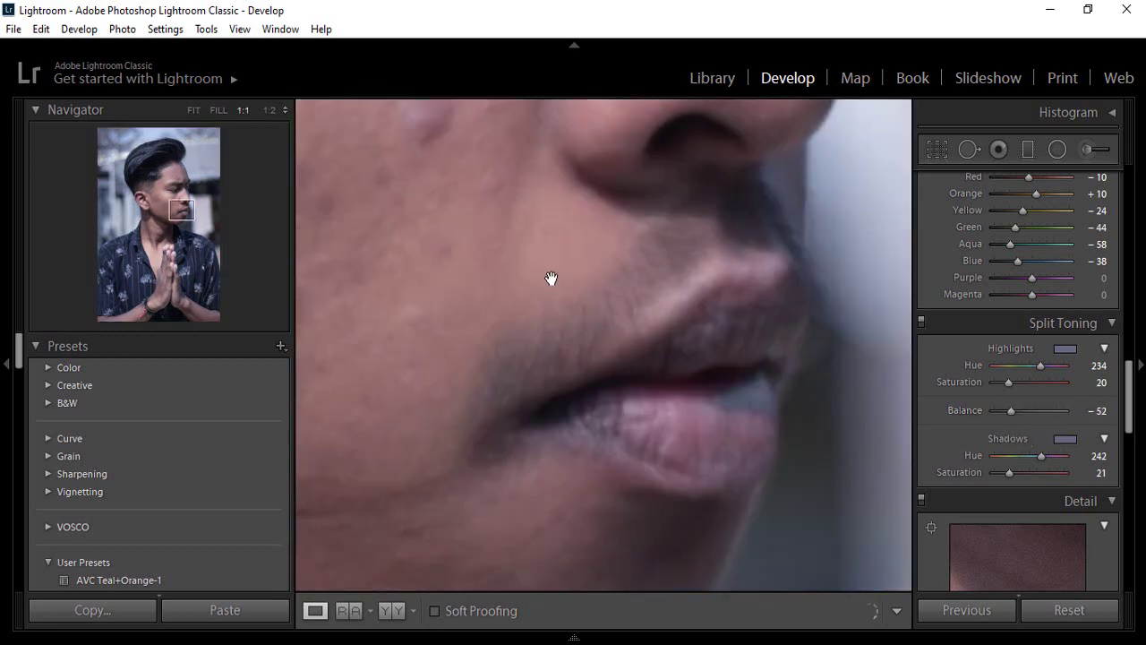
pyautogui.moveTo(552, 277); pyautogui.dragTo(716, 460)
# Recheck the cheek up close and settle the split-toning balance at −10.
pyautogui.rightClick(614, 281)
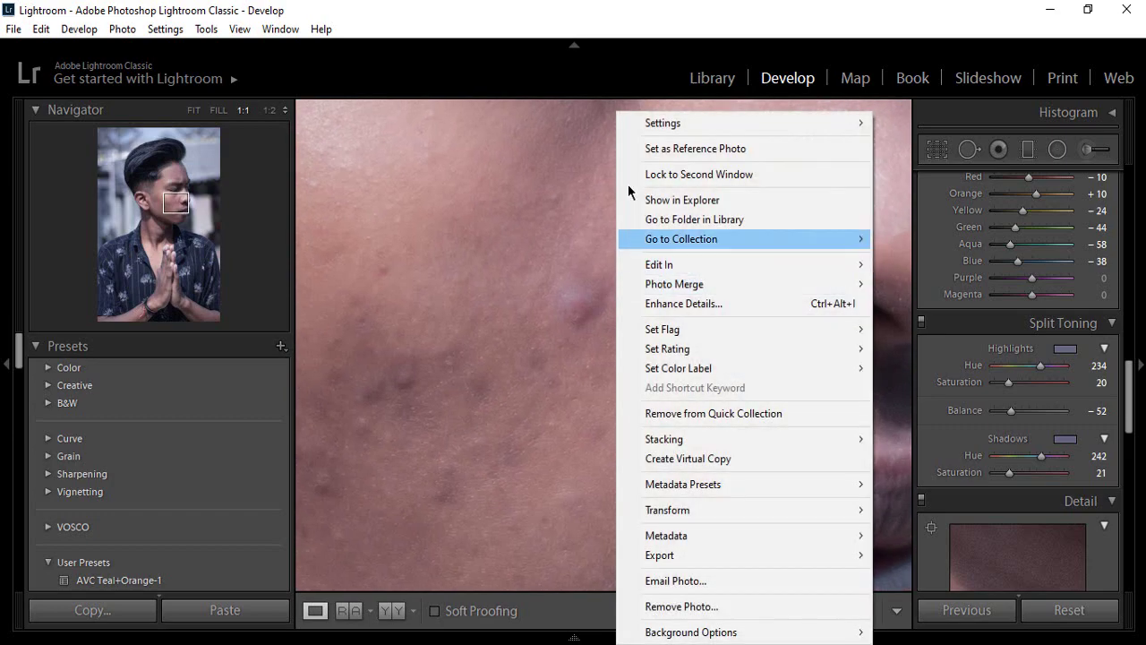
pyautogui.press('Escape')
pyautogui.click(552, 174)
pyautogui.click(579, 291)
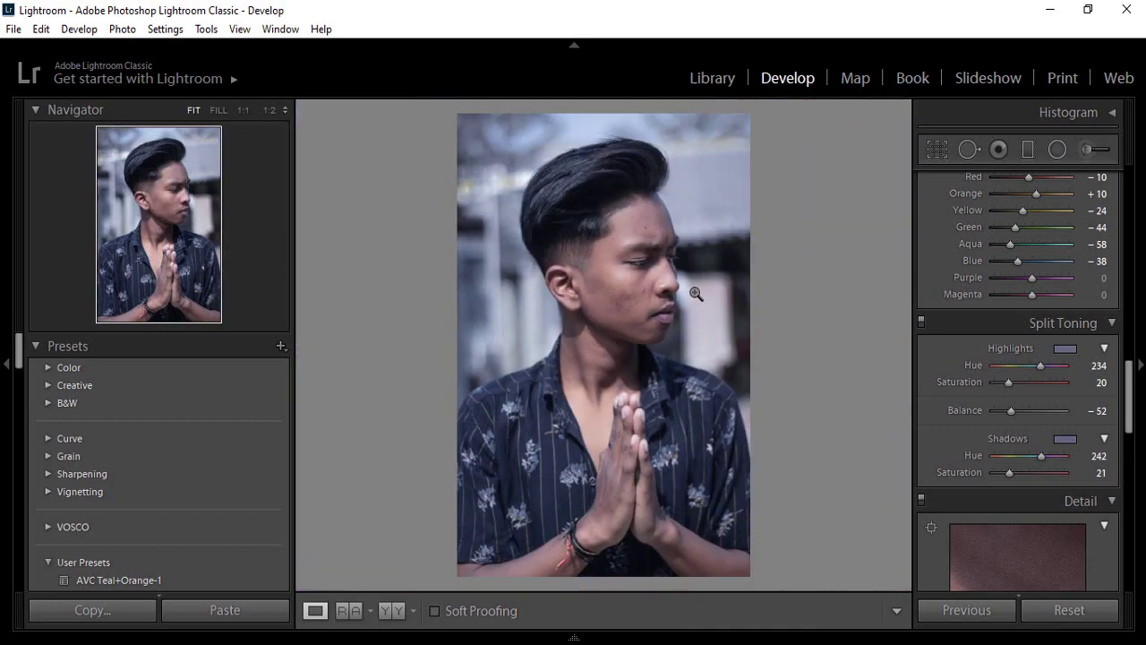
pyautogui.click(638, 286)
pyautogui.moveTo(619, 277); pyautogui.dragTo(578, 401)
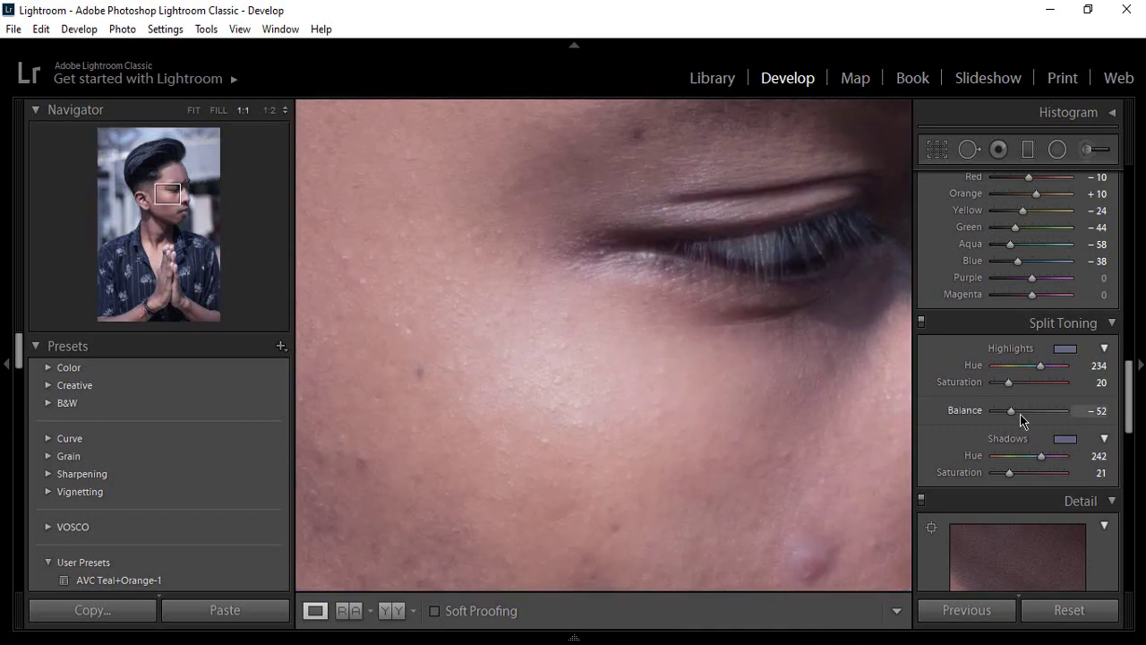
pyautogui.moveTo(1022, 411)
pyautogui.mouseDown()
pyautogui.moveTo(1063, 414)
pyautogui.moveTo(1017, 422)
pyautogui.mouseUp()
pyautogui.click(639, 318)
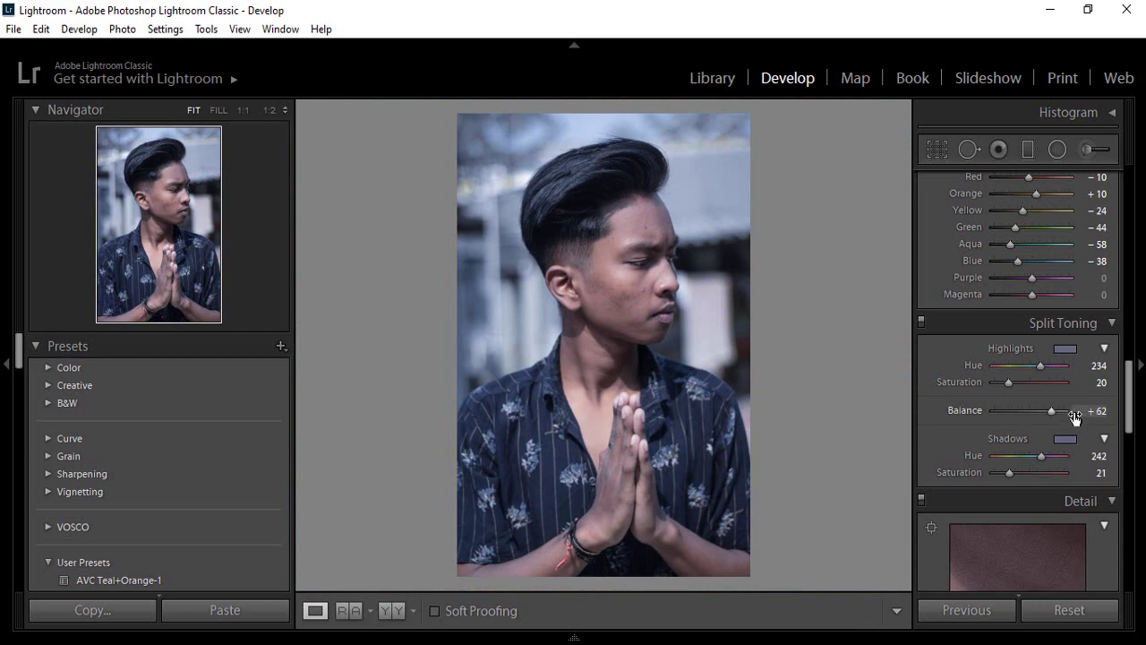
pyautogui.moveTo(1037, 413); pyautogui.dragTo(1025, 417)
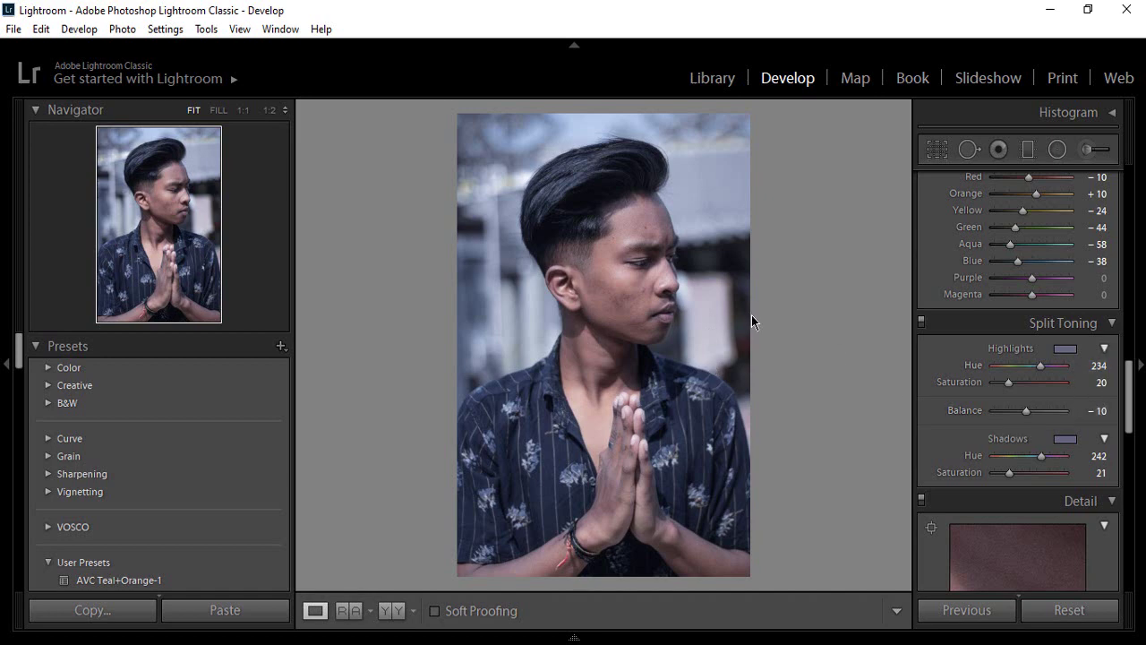
# Inspect the temple and forehead skin at 1:1 before sharpening.
pyautogui.scroll(-3, 1066, 403)
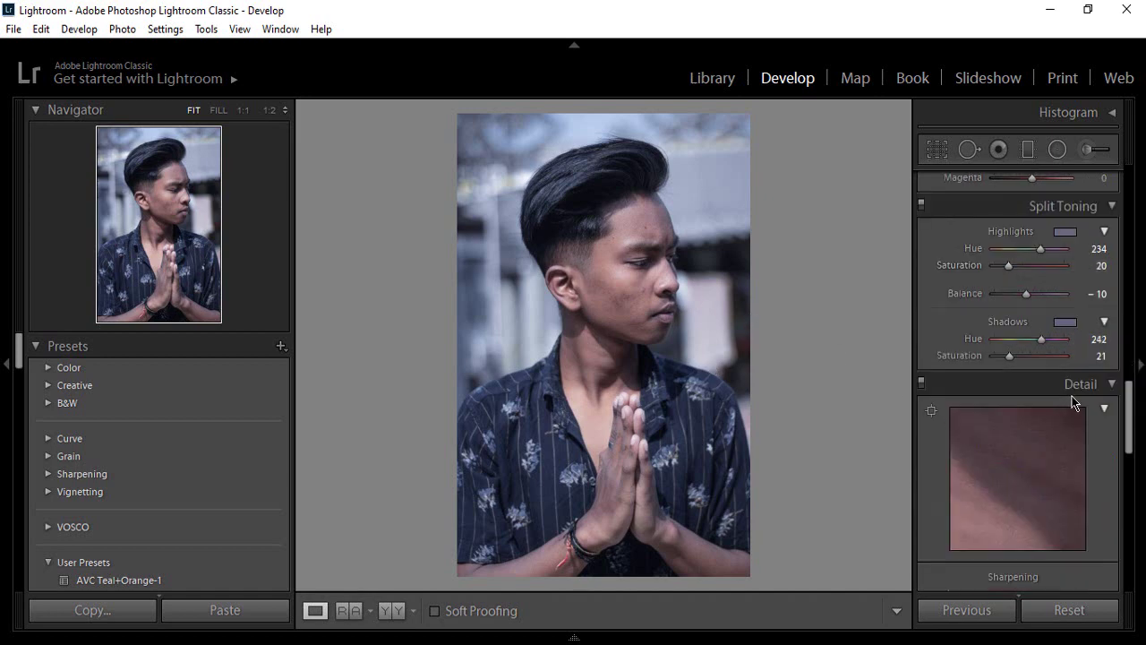
pyautogui.scroll(-3, 1058, 408)
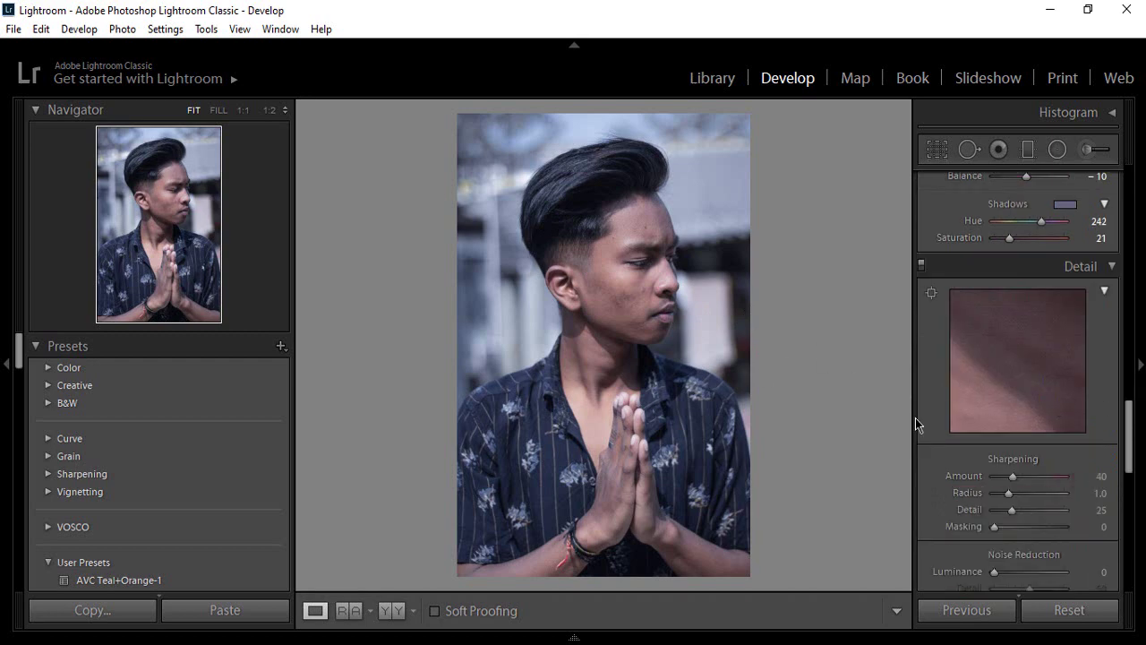
pyautogui.click(582, 266)
pyautogui.moveTo(756, 247); pyautogui.dragTo(757, 358)
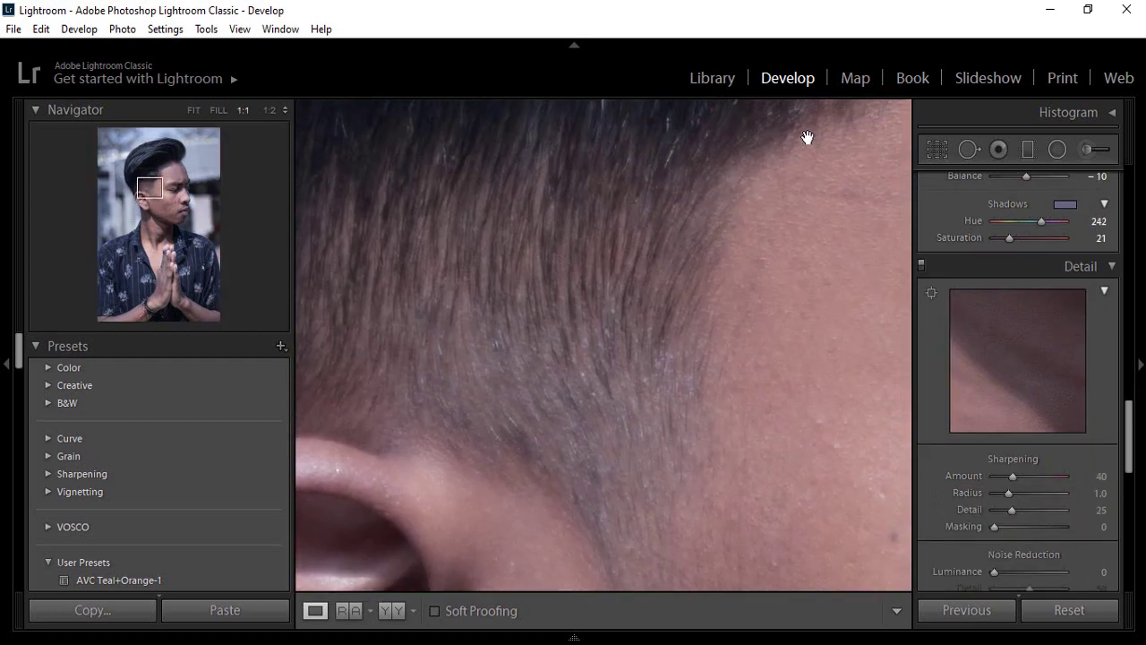
pyautogui.moveTo(808, 140); pyautogui.dragTo(516, 277)
pyautogui.moveTo(687, 140); pyautogui.dragTo(609, 291)
pyautogui.rightClick(658, 258)
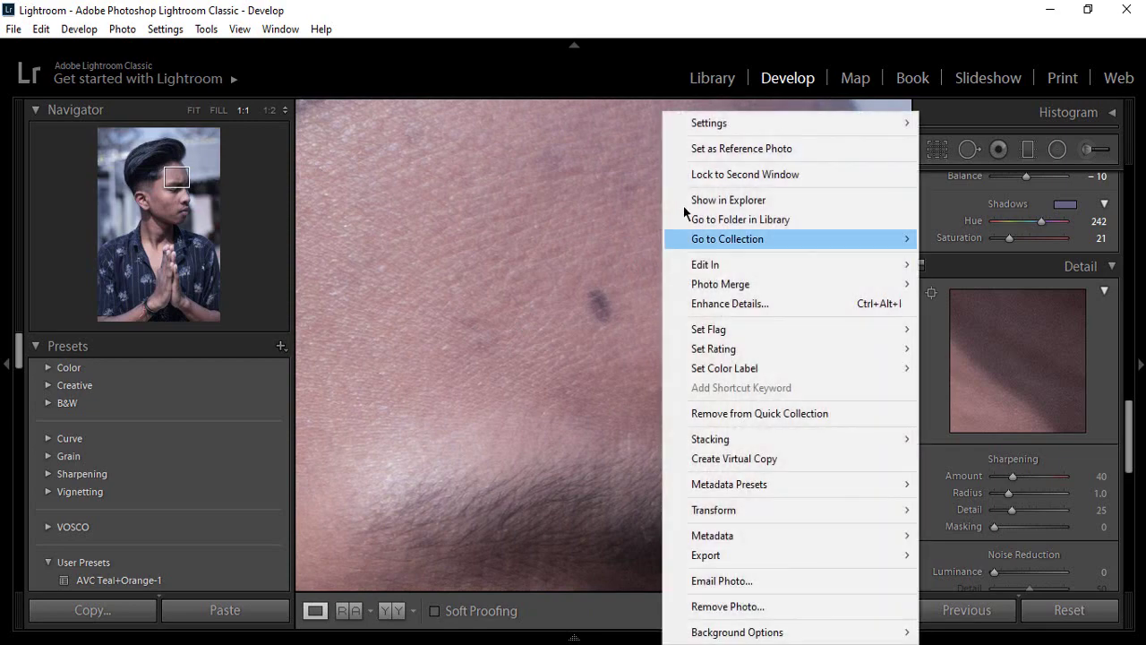
pyautogui.click(568, 221)
pyautogui.click(563, 227)
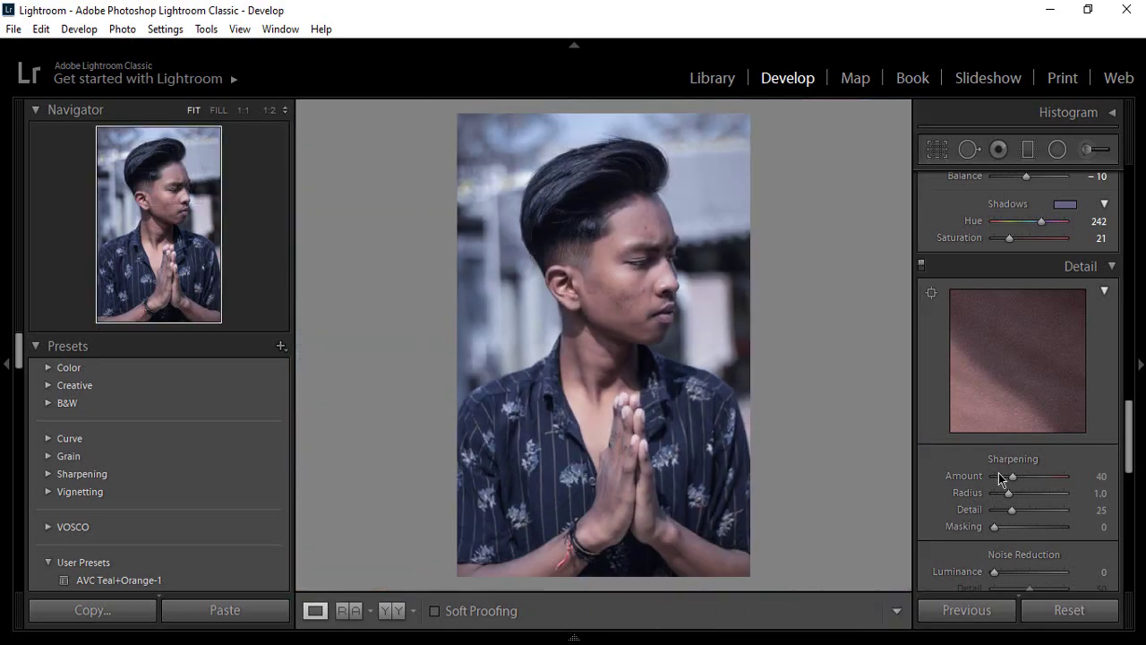
# Raise the sharpening amount from 40 to 48 and recheck the face detail at 1:1.
pyautogui.moveTo(1011, 475); pyautogui.dragTo(1012, 475)
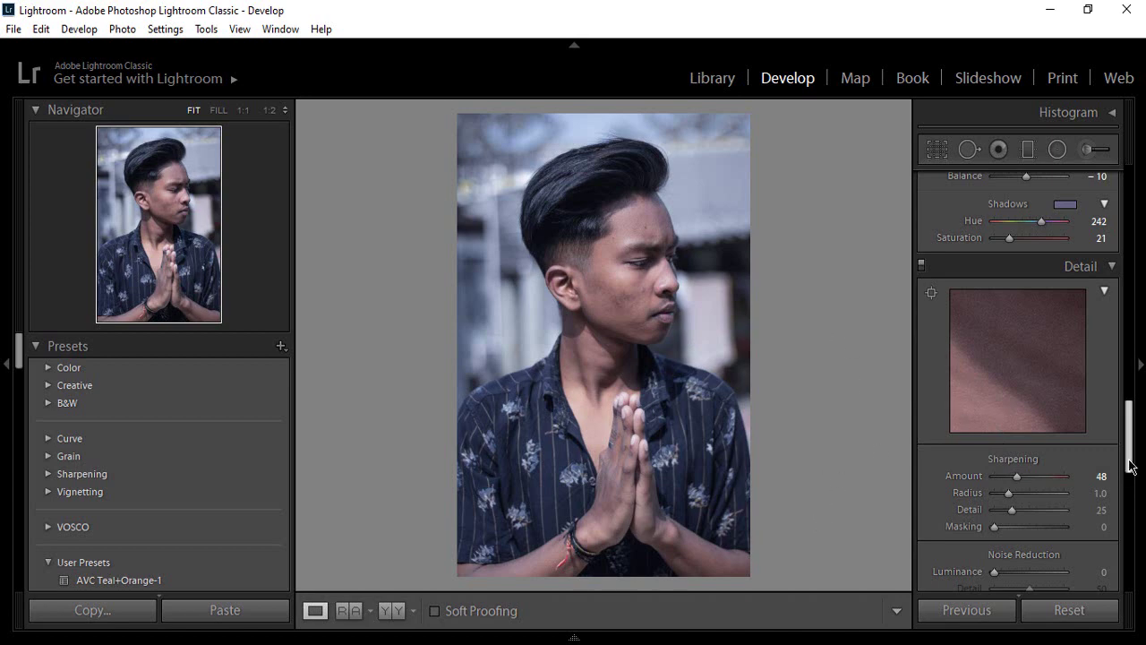
pyautogui.moveTo(1131, 436); pyautogui.dragTo(1131, 483)
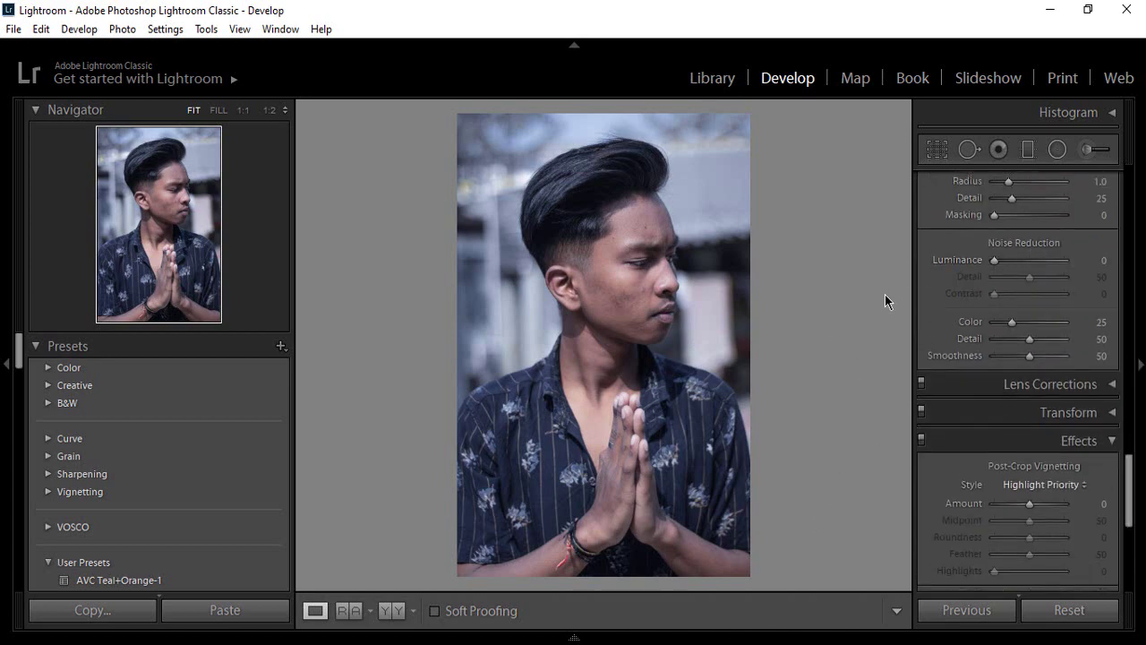
pyautogui.click(654, 292)
pyautogui.moveTo(788, 257)
pyautogui.mouseDown()
pyautogui.moveTo(599, 540)
pyautogui.moveTo(537, 540)
pyautogui.moveTo(514, 389)
pyautogui.mouseUp()
pyautogui.rightClick(533, 386)
pyautogui.press('Escape')
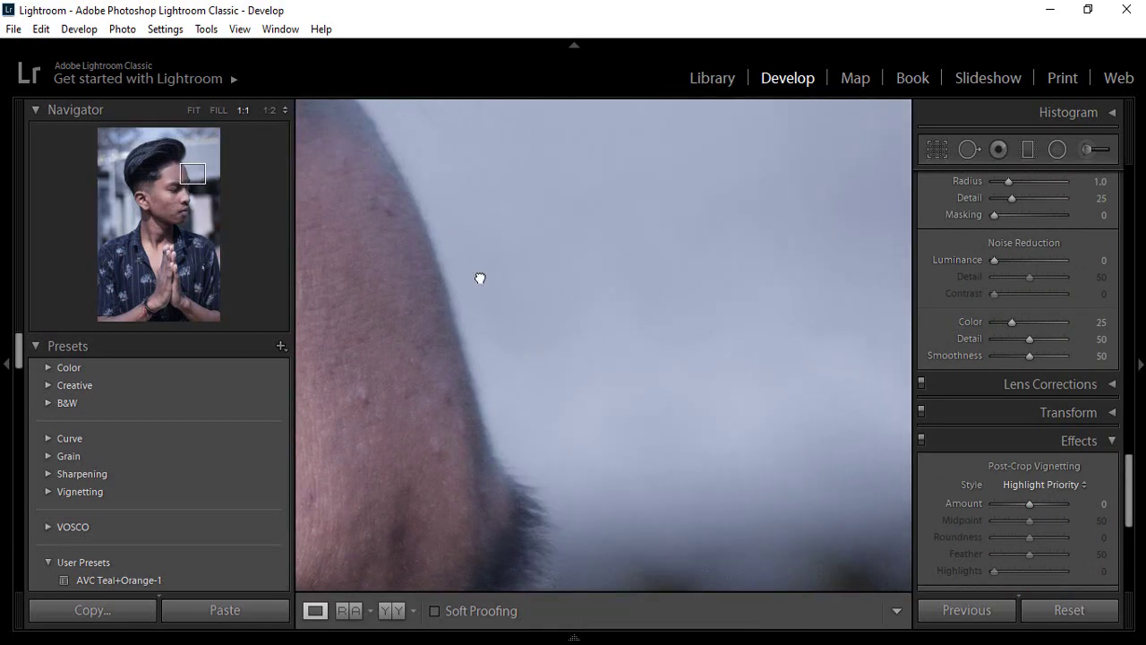
pyautogui.click(478, 277)
pyautogui.click(537, 640)
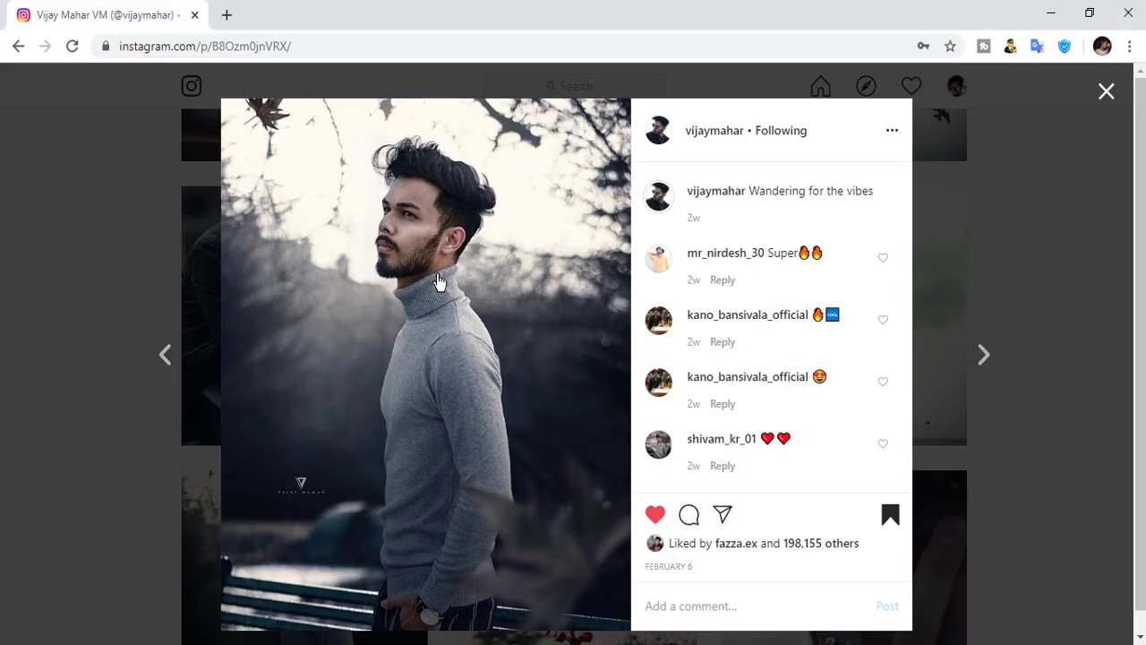
# Leave the Instagram reference post and return to the Lightroom portrait with Alt+Tab.
pyautogui.hotkey('alt', 'Tab')
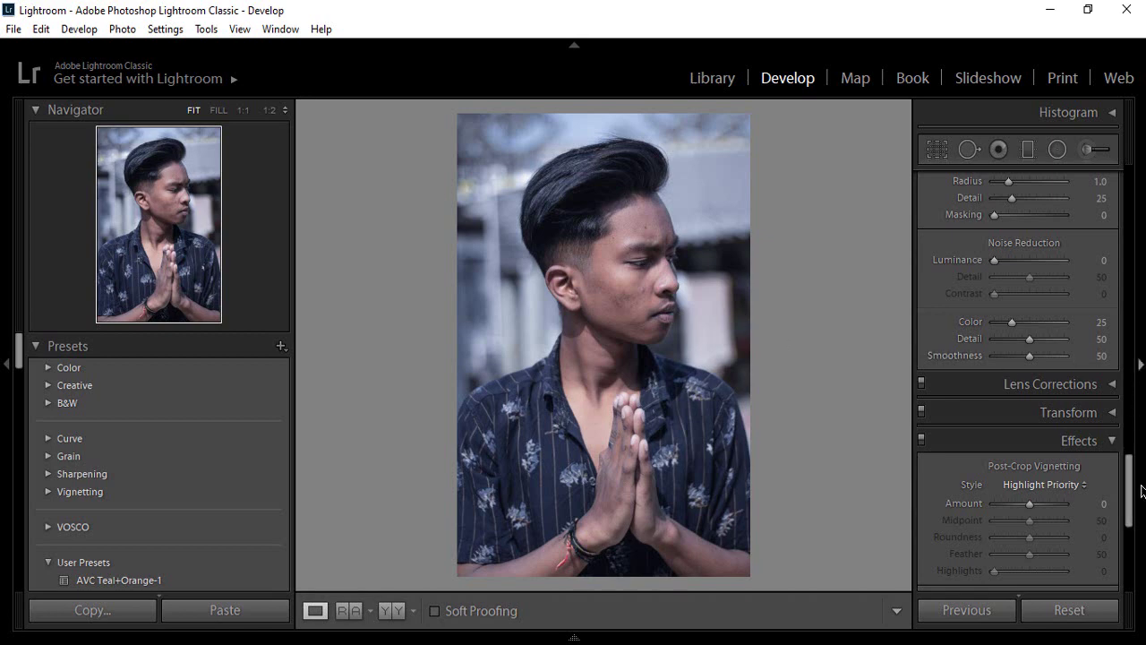
# Set HSL luminance Green −78, Aqua −87, Blue −2, Purple and Magenta −31, then compare before/after.
pyautogui.moveTo(1132, 487); pyautogui.dragTo(1127, 512)
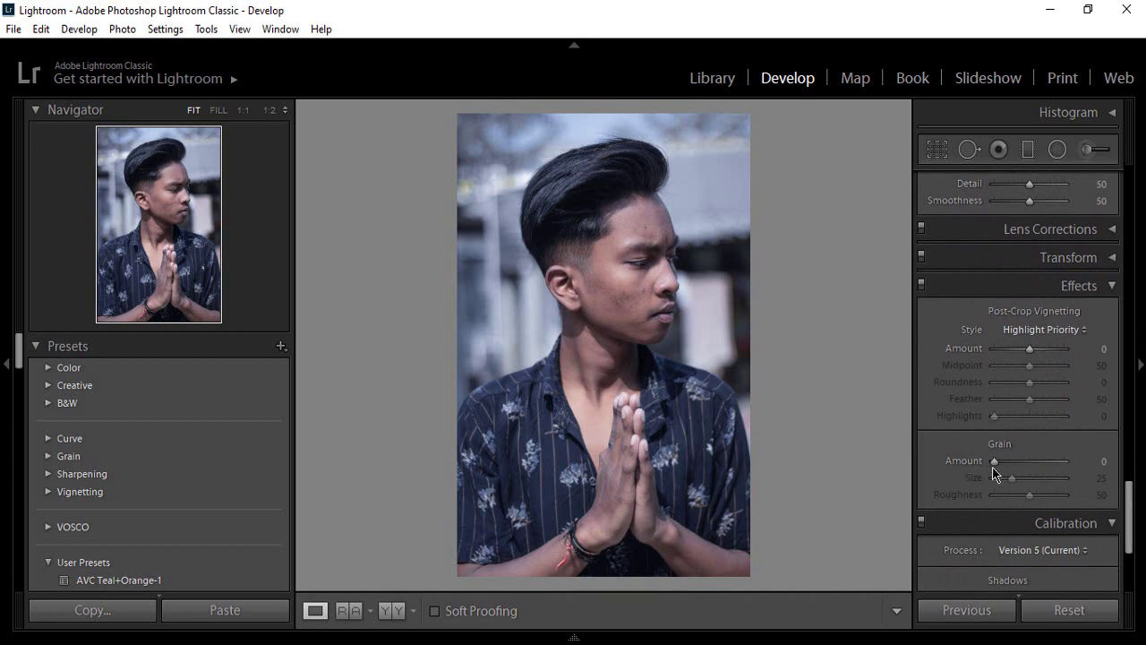
pyautogui.moveTo(1131, 515)
pyautogui.mouseDown()
pyautogui.moveTo(1131, 345)
pyautogui.moveTo(1132, 356)
pyautogui.mouseUp()
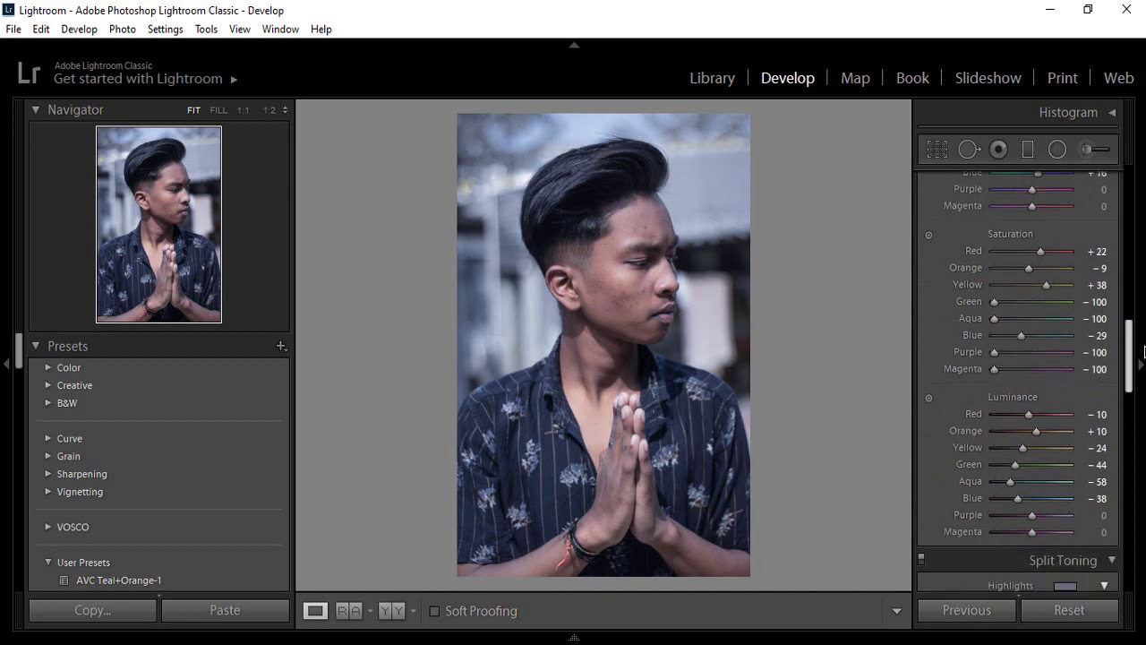
pyautogui.moveTo(1016, 498)
pyautogui.mouseDown()
pyautogui.moveTo(992, 498)
pyautogui.moveTo(1029, 499)
pyautogui.moveTo(996, 483)
pyautogui.moveTo(1003, 465)
pyautogui.mouseUp()
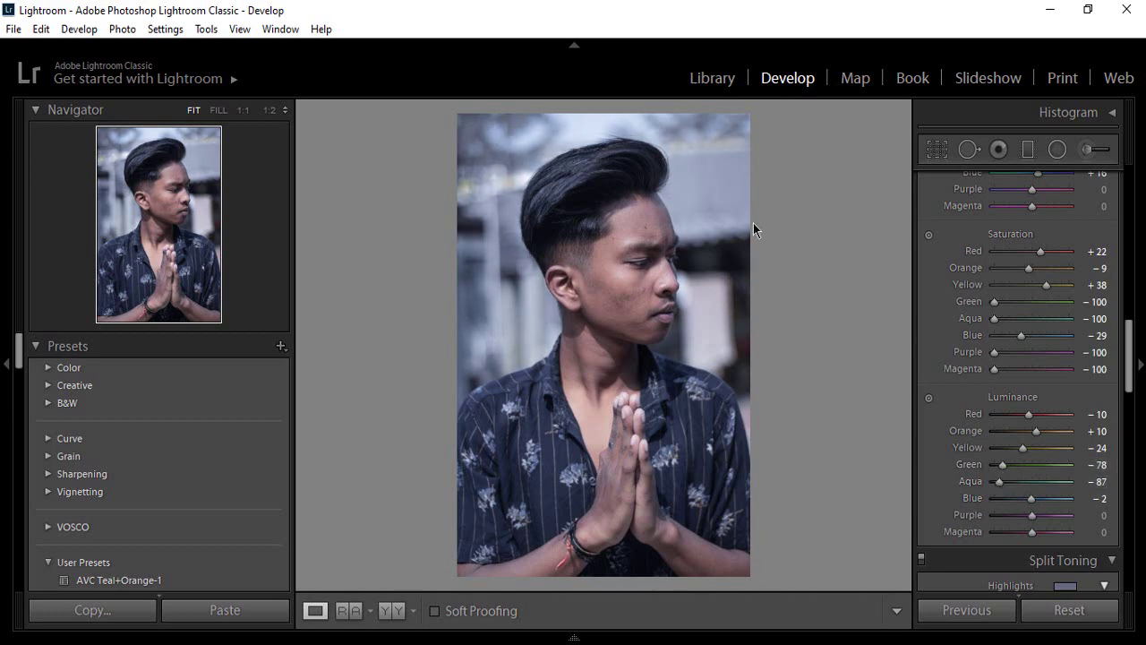
pyautogui.moveTo(1033, 516)
pyautogui.mouseDown()
pyautogui.moveTo(1020, 515)
pyautogui.moveTo(1020, 532)
pyautogui.mouseUp()
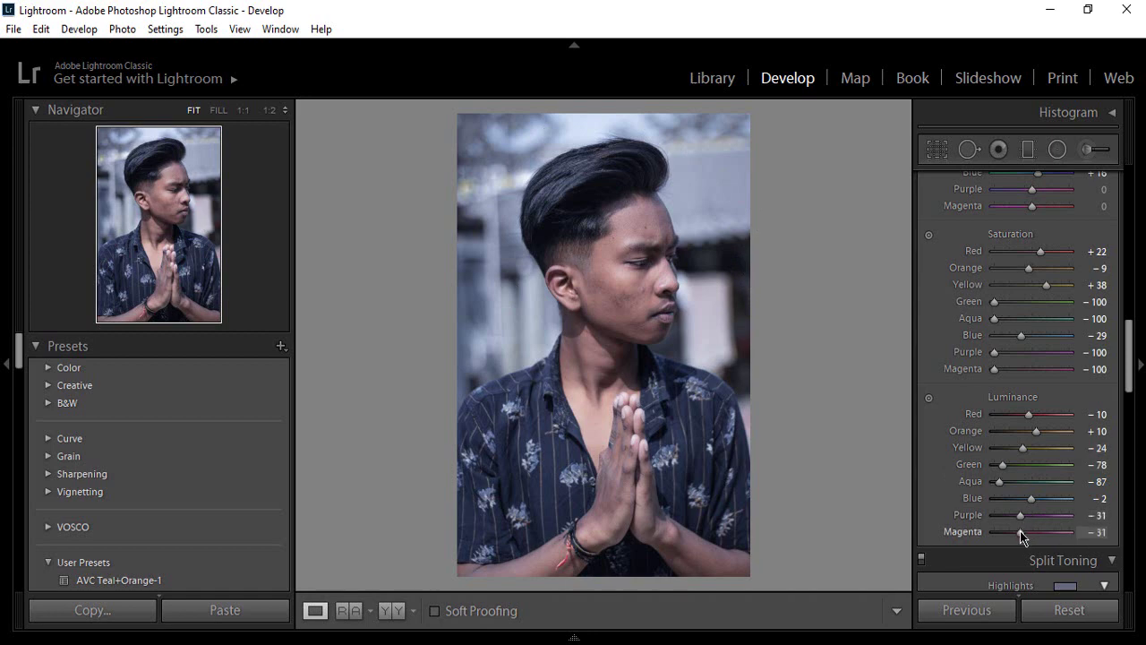
pyautogui.press('y')
pyautogui.click(1135, 362)
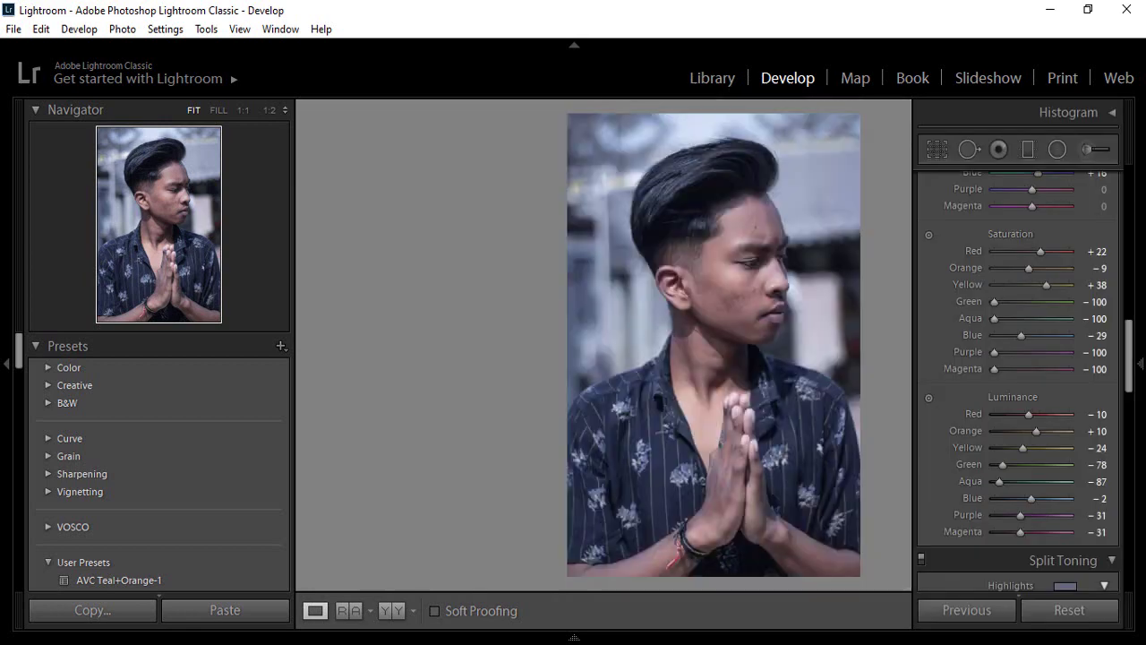
pyautogui.moveTo(1128, 358); pyautogui.dragTo(1128, 333)
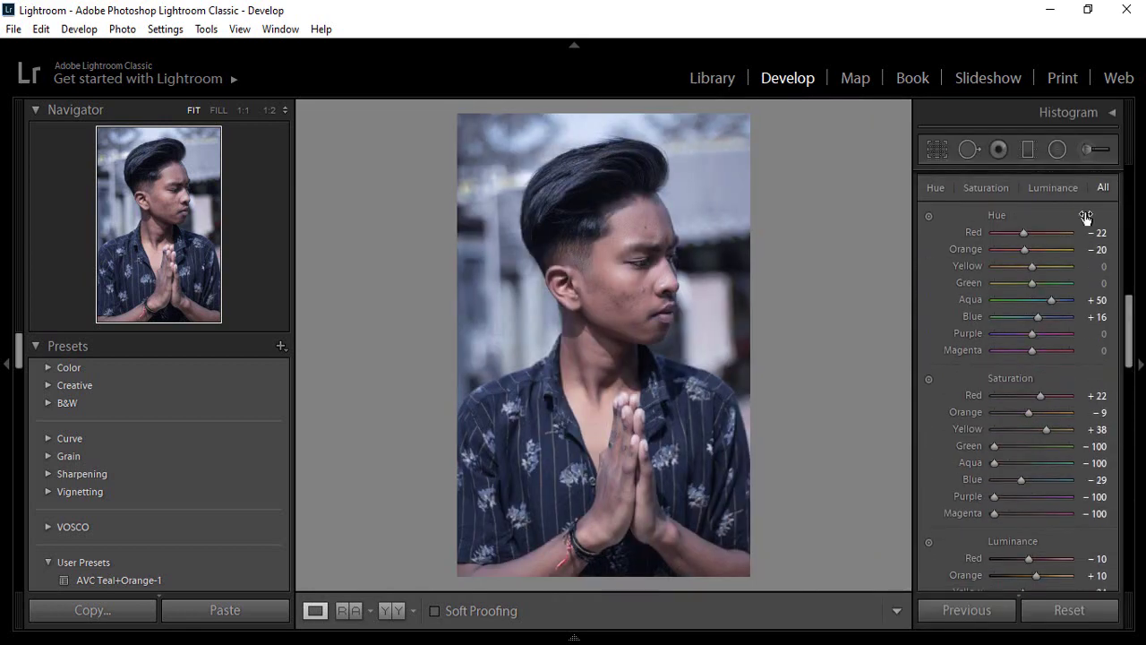
# Add a darkening graduated filter diagonally from the upper left, shifted toward the lower left.
pyautogui.click(1030, 149)
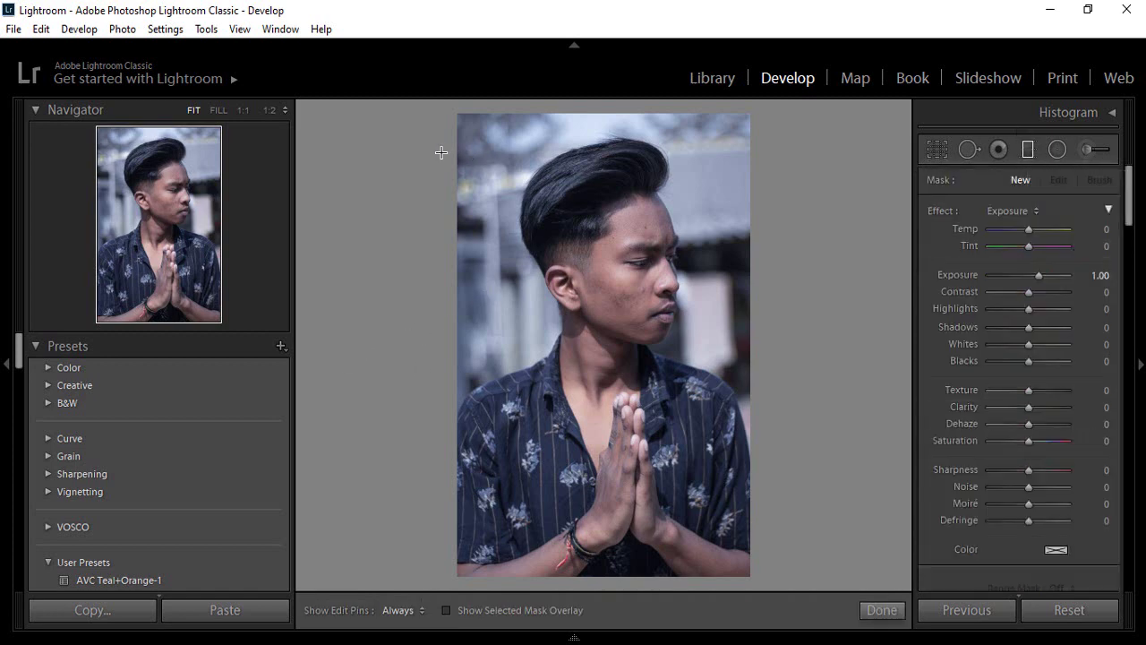
pyautogui.moveTo(434, 107); pyautogui.dragTo(637, 377)
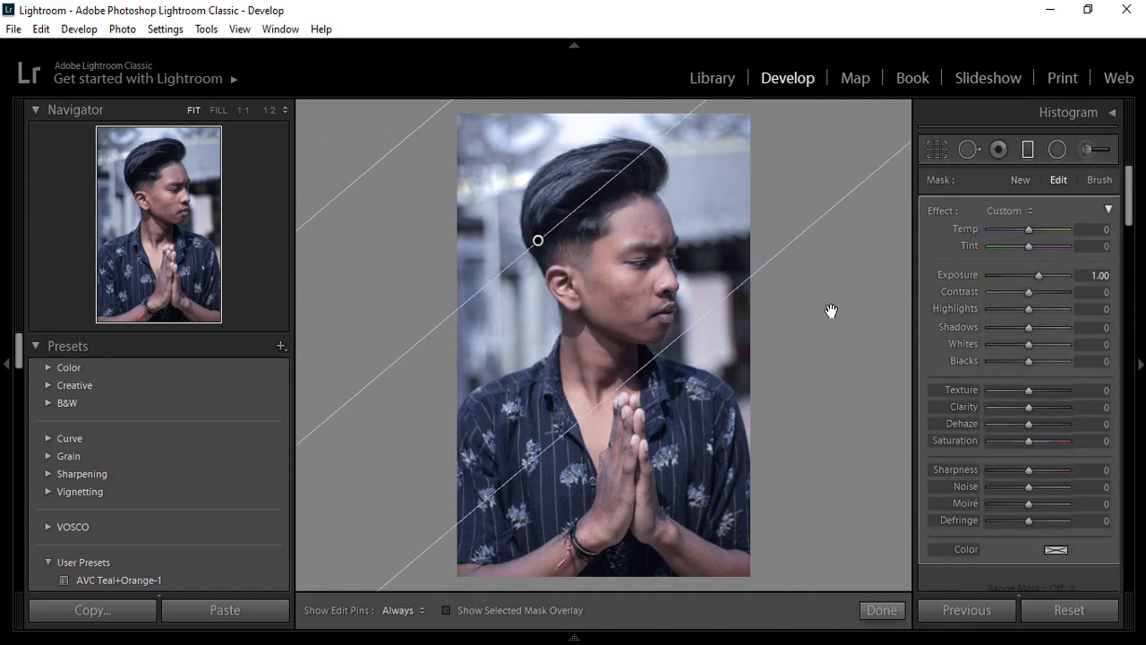
pyautogui.moveTo(1038, 274); pyautogui.dragTo(1017, 275)
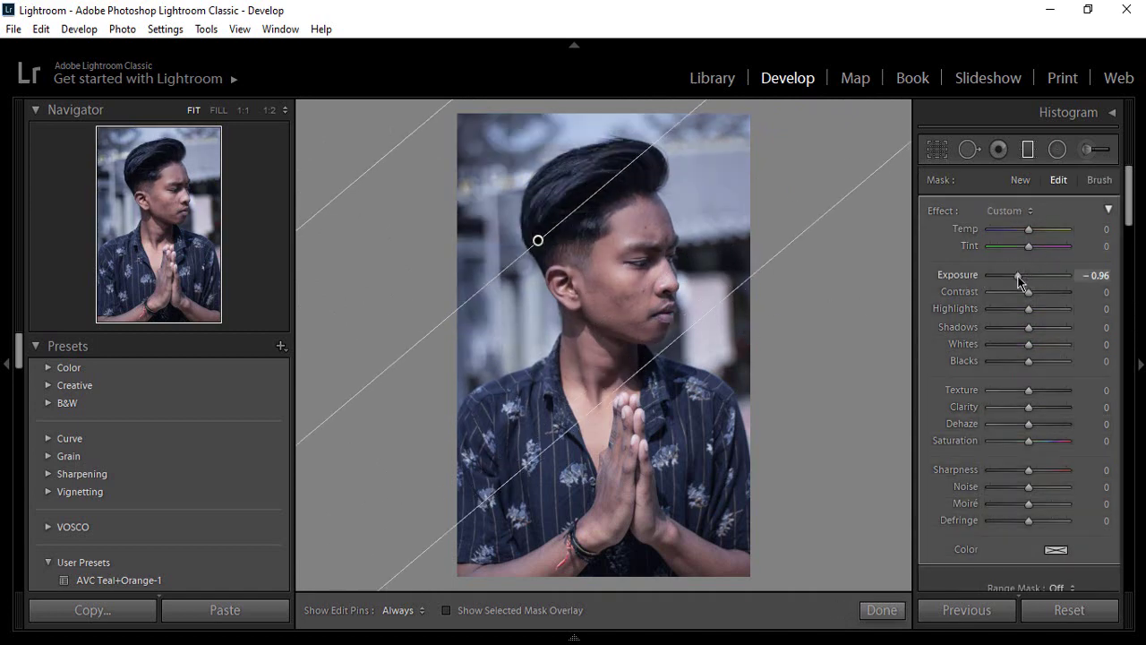
pyautogui.moveTo(535, 237); pyautogui.dragTo(491, 339)
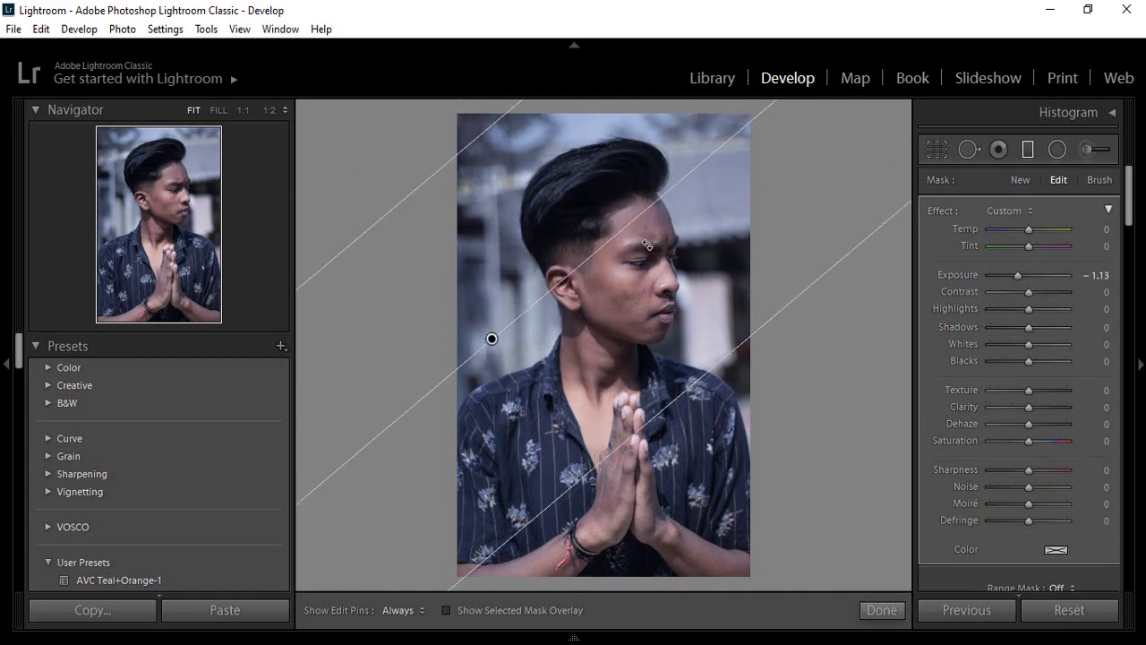
pyautogui.click(881, 610)
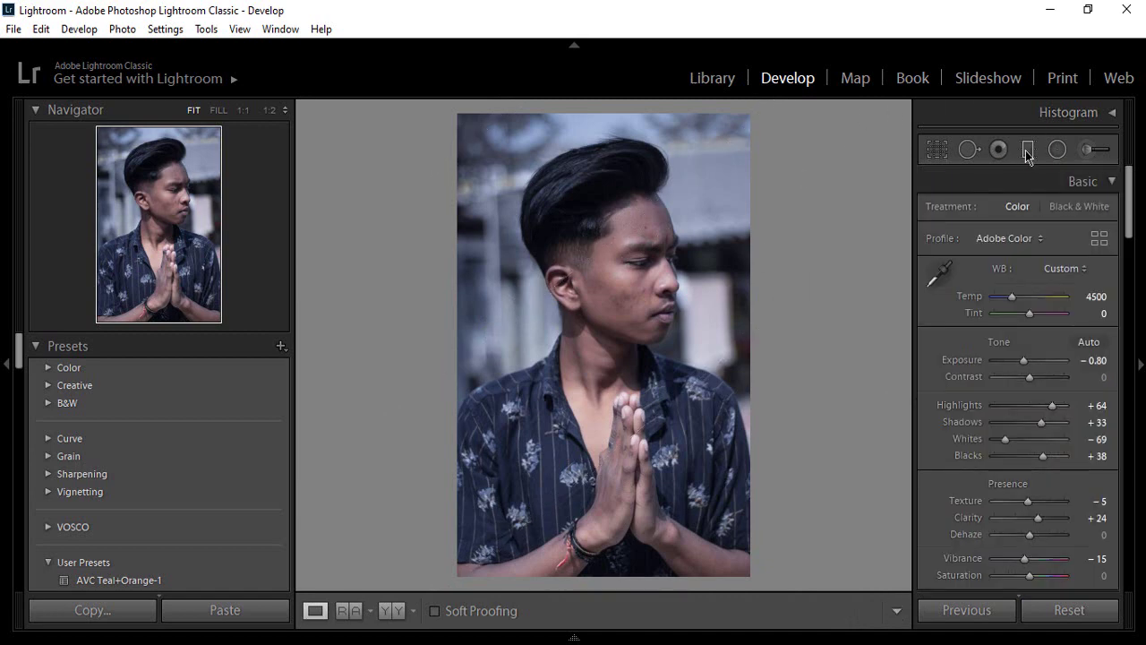
# Add a second darkening graduated filter diagonally from the right, kept off the face.
pyautogui.click(1028, 148)
pyautogui.moveTo(750, 207); pyautogui.dragTo(608, 373)
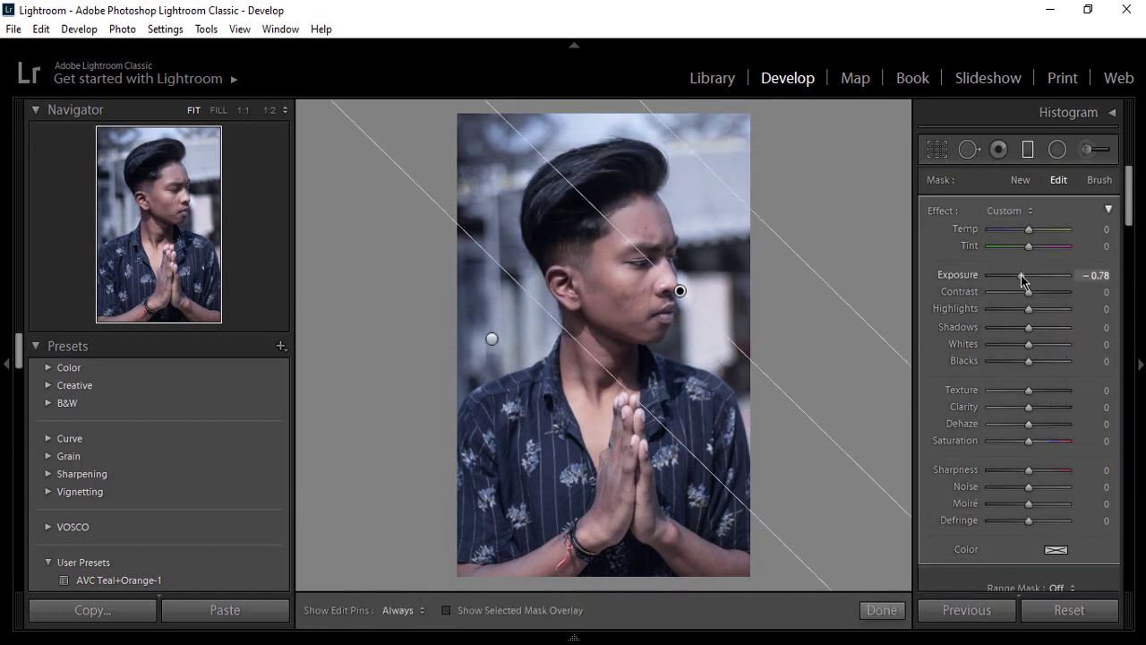
pyautogui.moveTo(677, 291); pyautogui.dragTo(742, 351)
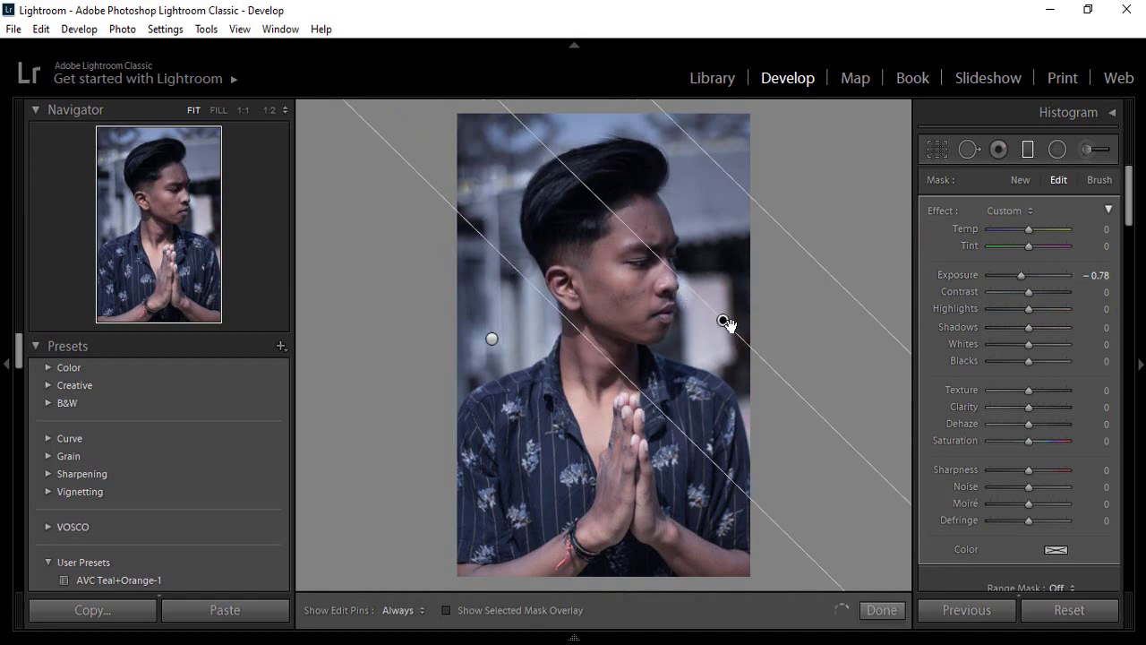
pyautogui.click(882, 609)
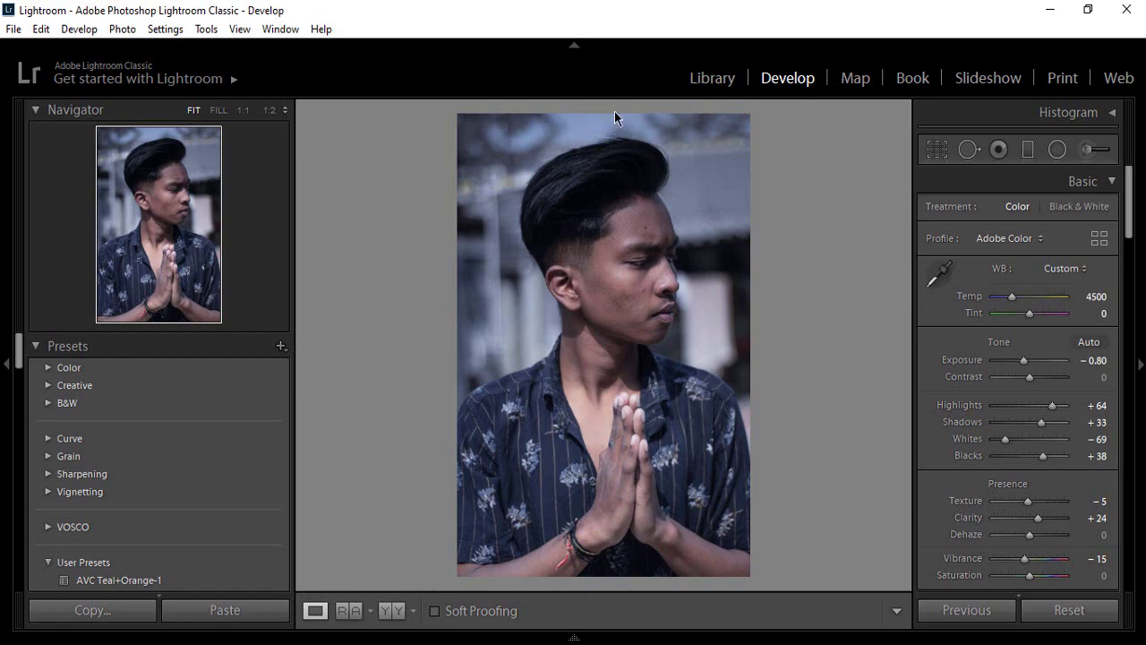
# Add a third graduated filter across the top with exposure +2.00.
pyautogui.click(1028, 148)
pyautogui.moveTo(585, 108); pyautogui.dragTo(588, 235)
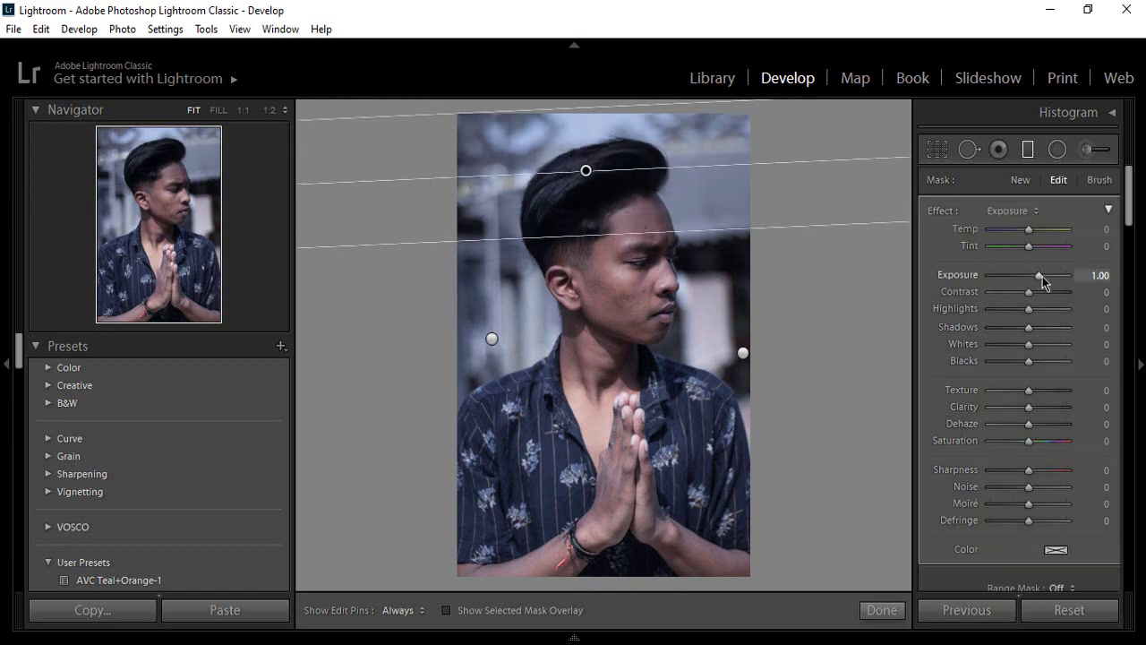
pyautogui.moveTo(1050, 276); pyautogui.dragTo(1054, 278)
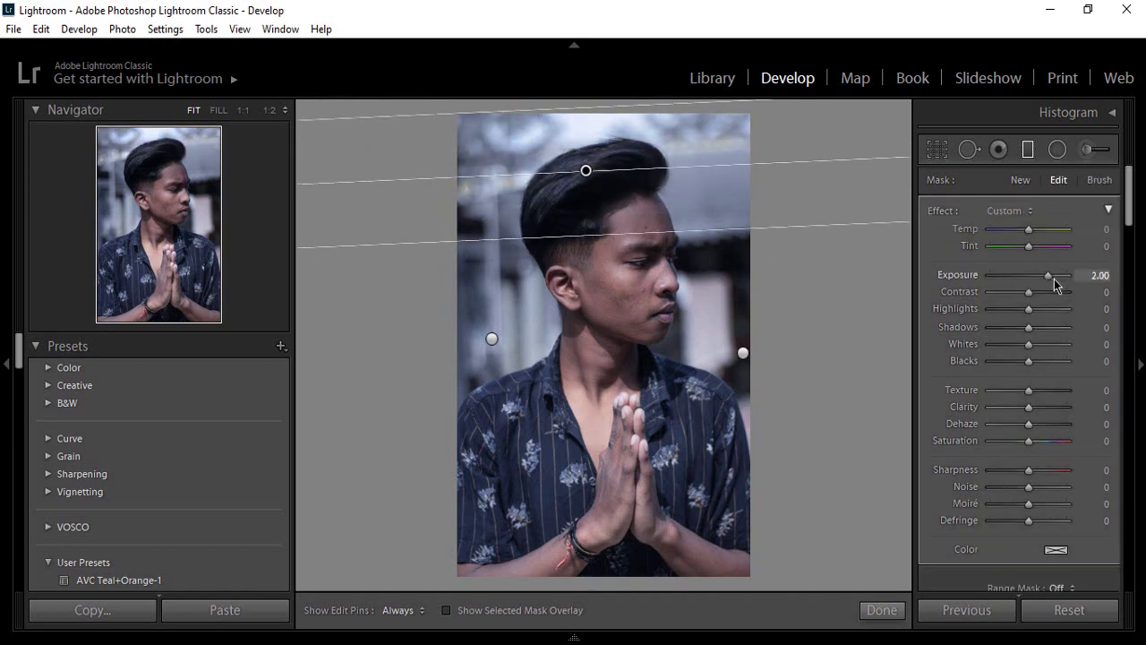
# Set highlights −52, whites +24, blacks +45, contrast +14, exposure −0.83, then compare before/after.
pyautogui.click(881, 610)
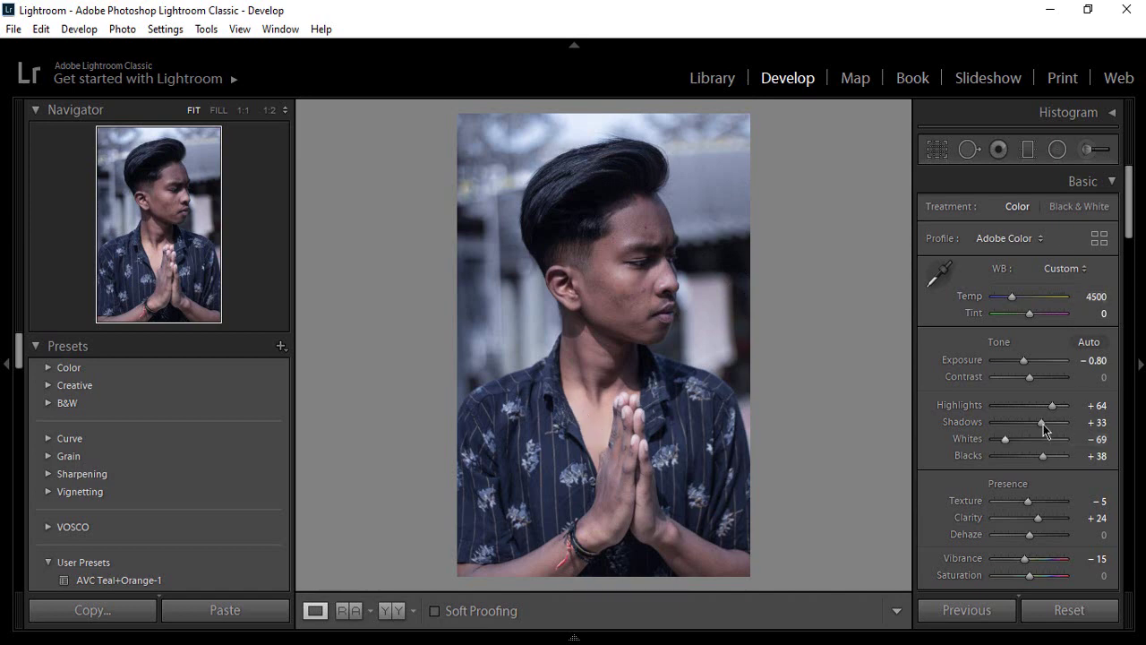
pyautogui.moveTo(1041, 409); pyautogui.dragTo(1028, 408)
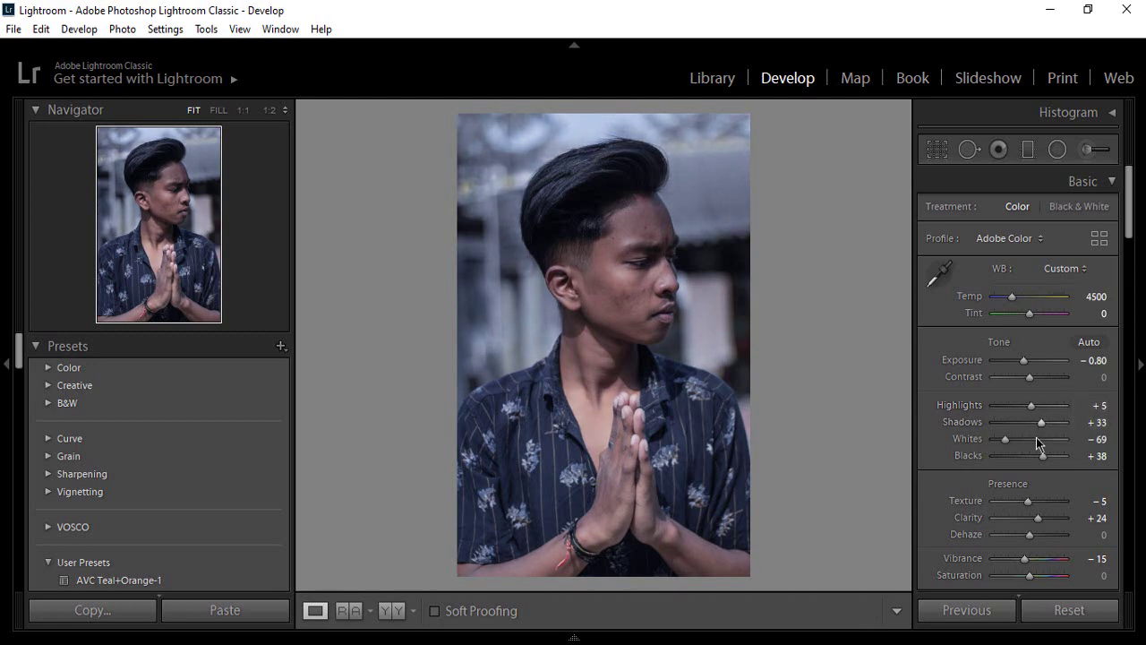
pyautogui.doubleClick(1031, 438)
pyautogui.moveTo(1030, 439)
pyautogui.mouseDown()
pyautogui.moveTo(1019, 436)
pyautogui.moveTo(1037, 434)
pyautogui.mouseUp()
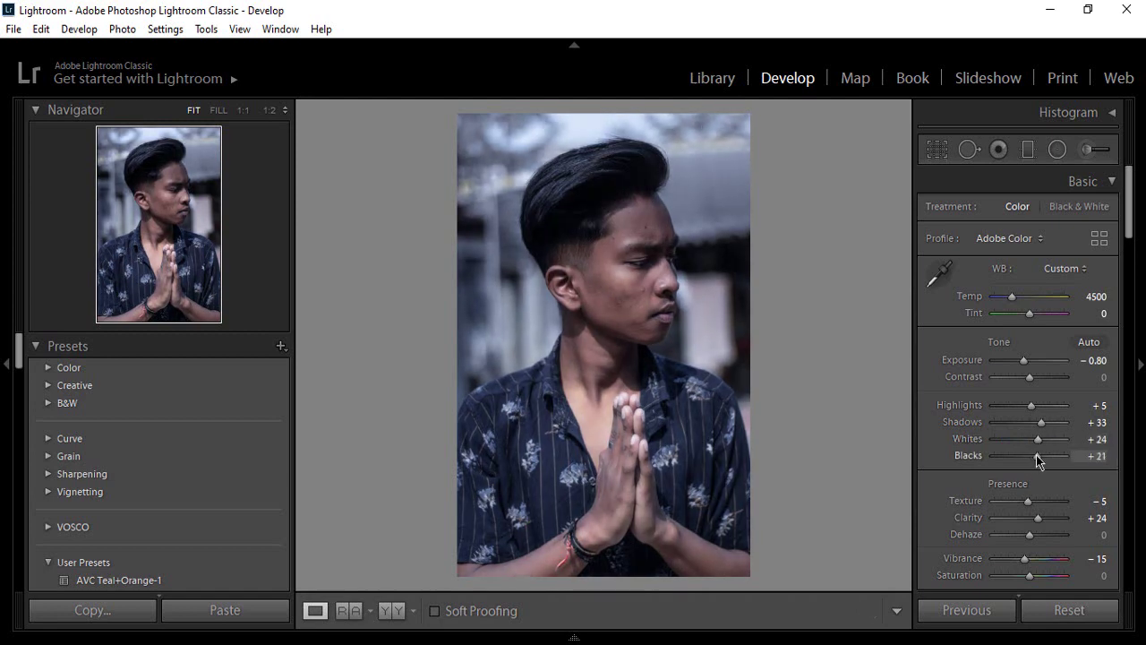
pyautogui.moveTo(1030, 459)
pyautogui.mouseDown()
pyautogui.moveTo(1056, 457)
pyautogui.moveTo(1045, 462)
pyautogui.mouseUp()
pyautogui.click(1039, 406)
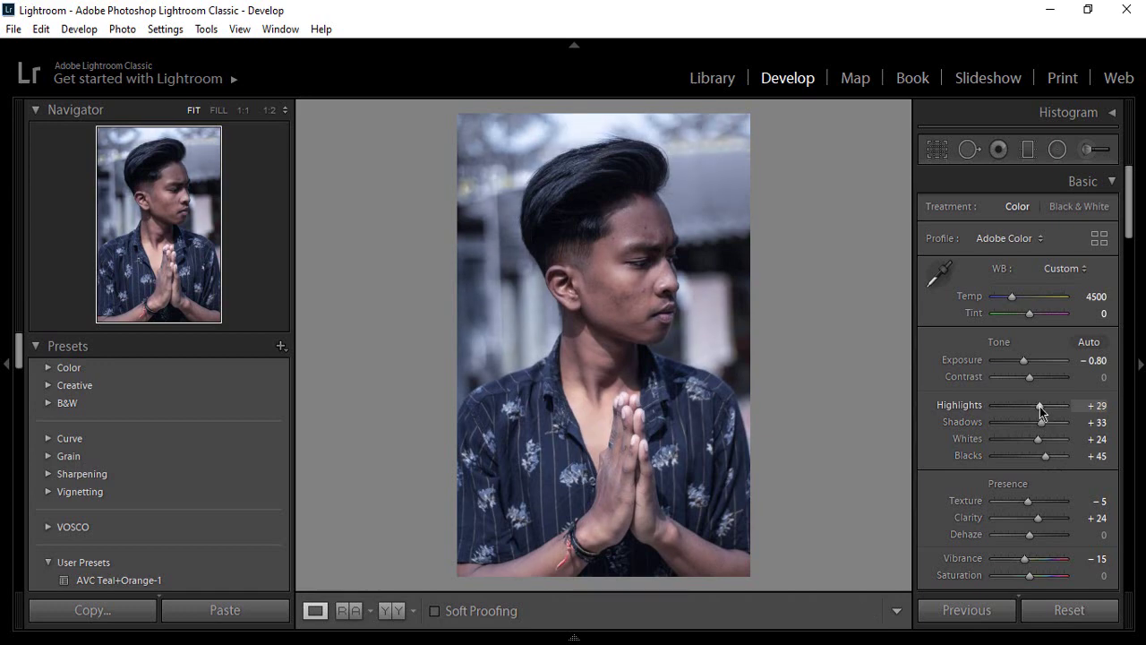
pyautogui.moveTo(1040, 406); pyautogui.dragTo(1035, 406)
pyautogui.moveTo(1027, 366)
pyautogui.mouseDown()
pyautogui.moveTo(1026, 406)
pyautogui.moveTo(1011, 410)
pyautogui.mouseUp()
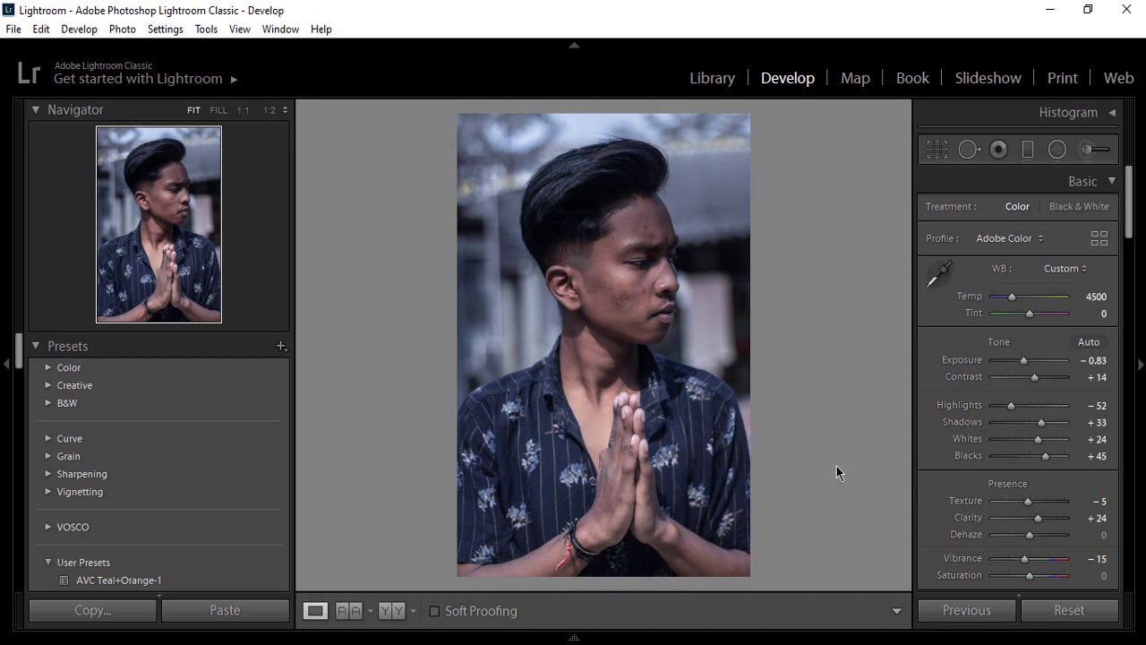
pyautogui.click(390, 611)
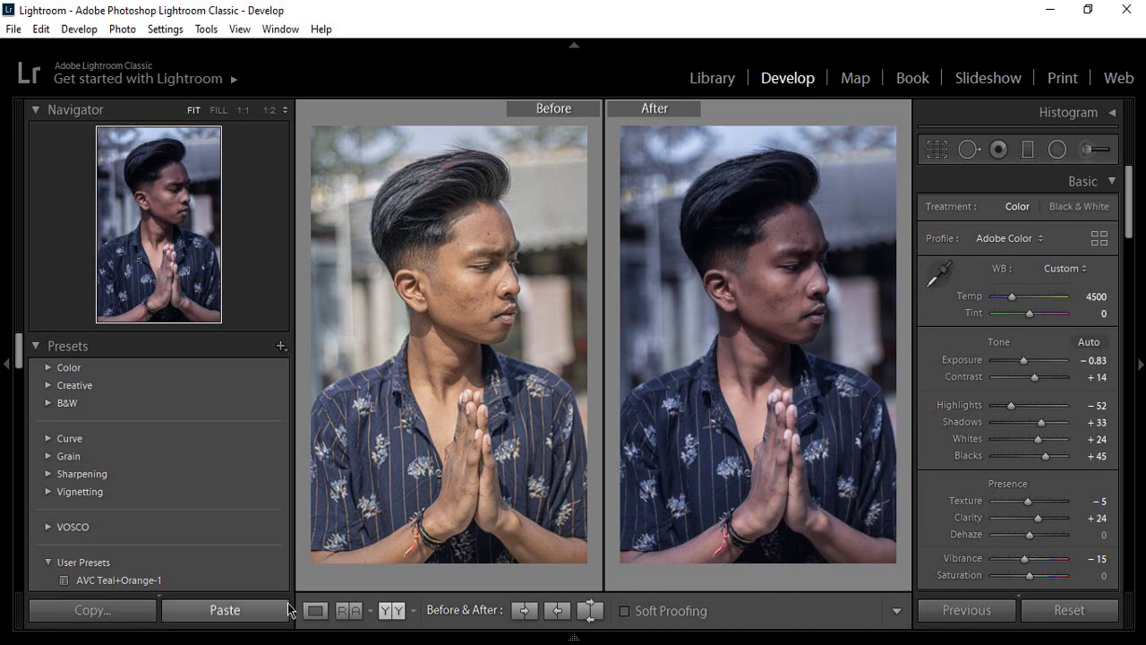
pyautogui.click(315, 611)
# Switch the Tone Curve to the Blue channel and try a first point, undoing it.
pyautogui.scroll(-5, 1106, 412)
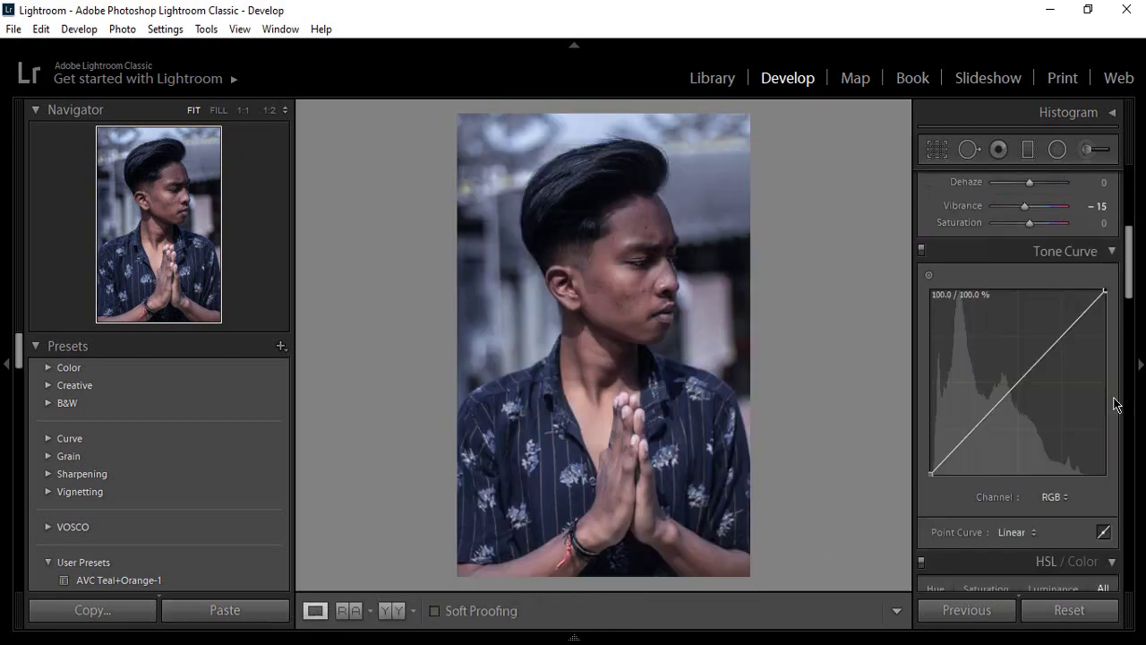
pyautogui.scroll(-8, 1110, 403)
pyautogui.scroll(8, 1101, 425)
pyautogui.scroll(3, 1100, 424)
pyautogui.scroll(-3, 1075, 358)
pyautogui.click(1056, 498)
pyautogui.click(1005, 573)
pyautogui.click(983, 418)
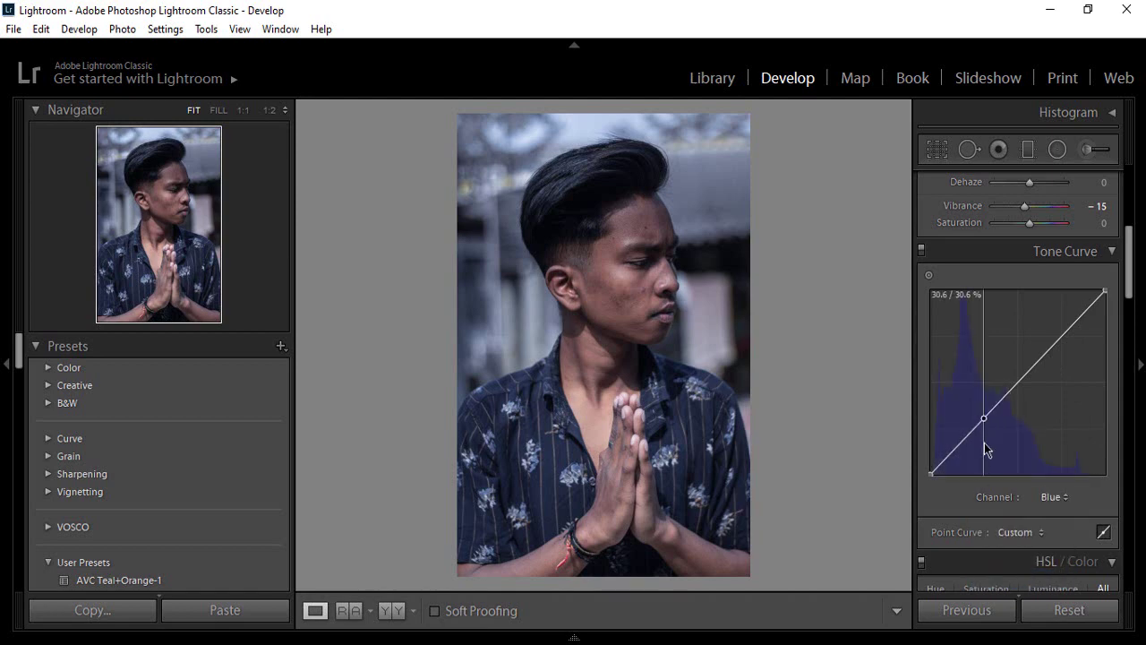
pyautogui.moveTo(984, 444); pyautogui.dragTo(983, 438)
pyautogui.hotkey('ctrl', 'z')
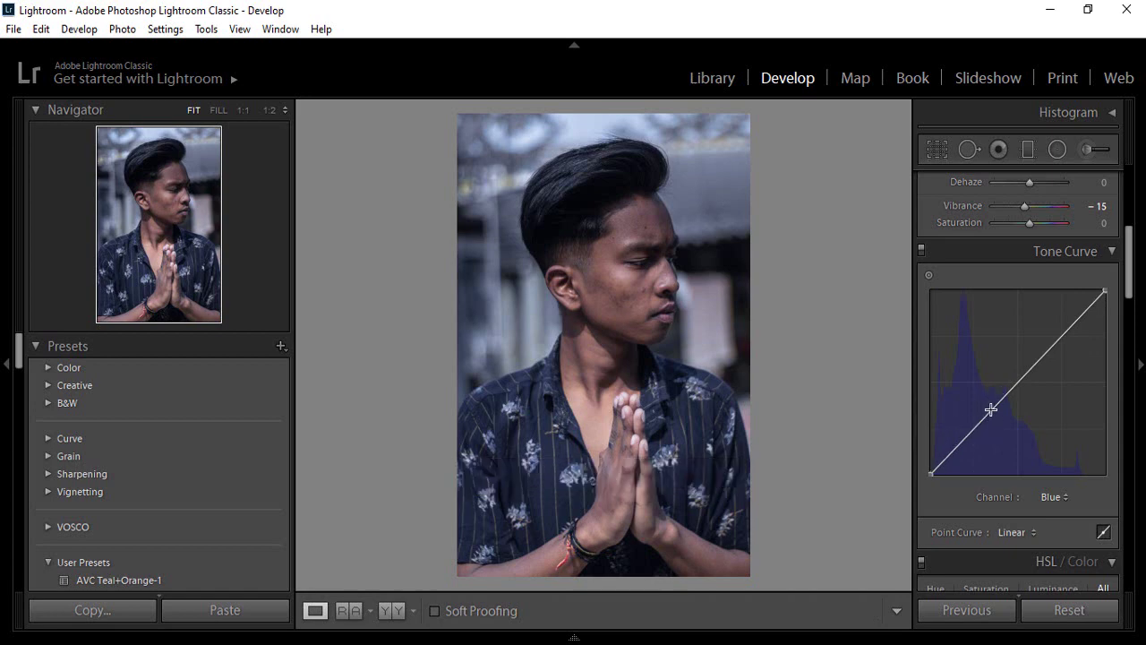
# Add midtone points to the blue curve, lift its shadow end and lower its highlight end.
pyautogui.click(990, 409)
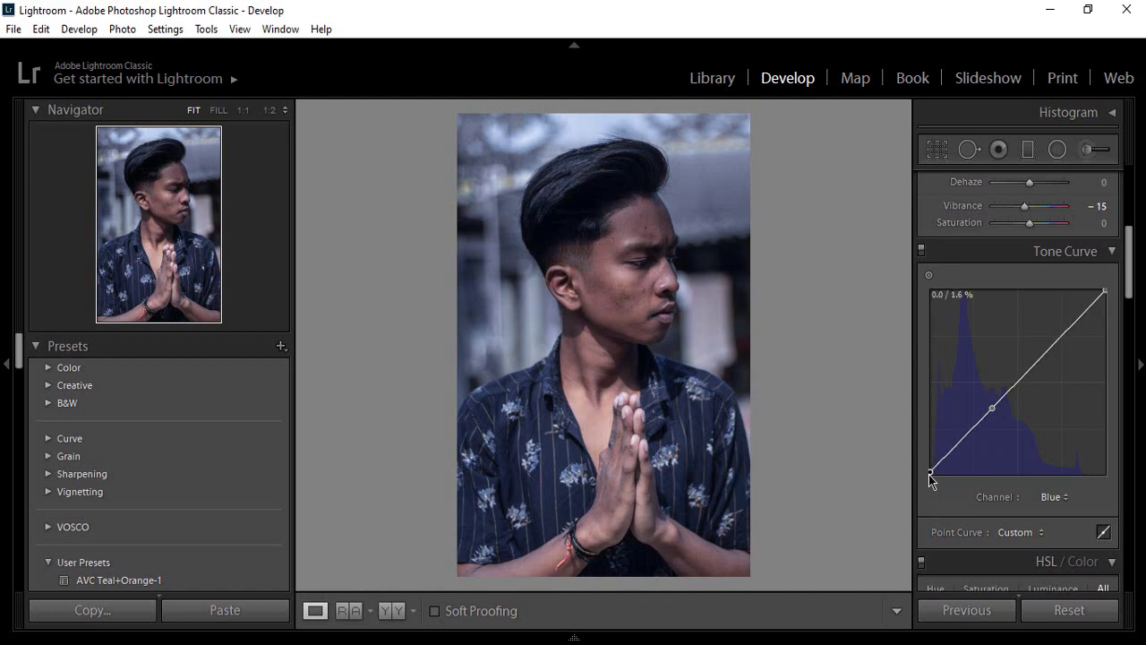
pyautogui.click(1018, 382)
pyautogui.click(973, 428)
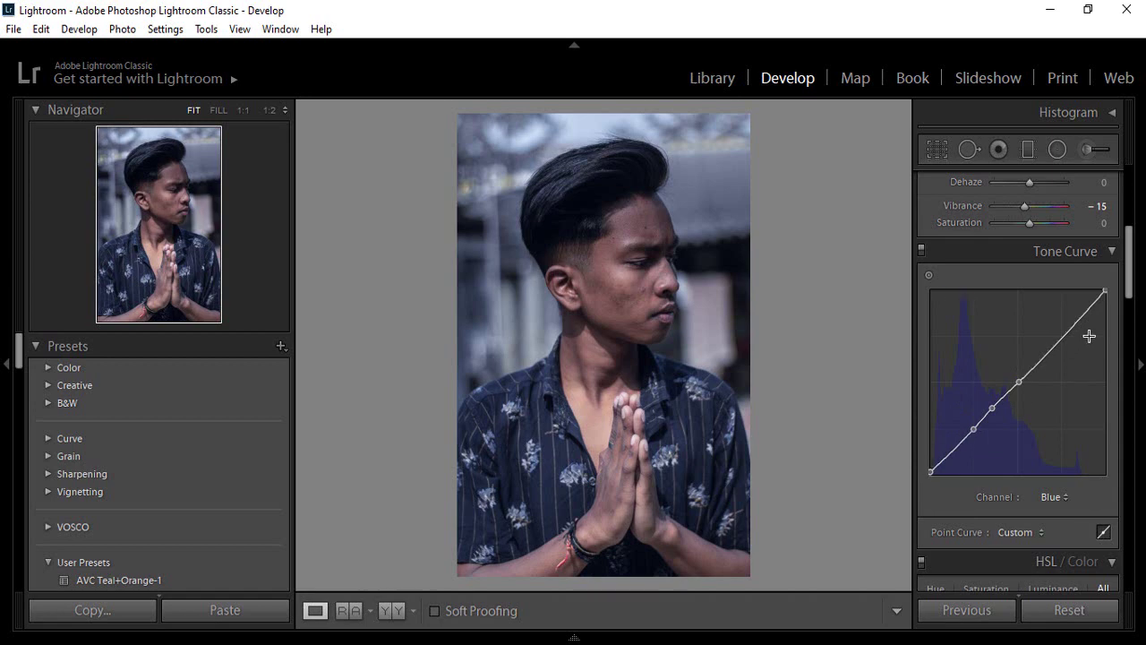
pyautogui.moveTo(932, 472); pyautogui.dragTo(926, 479)
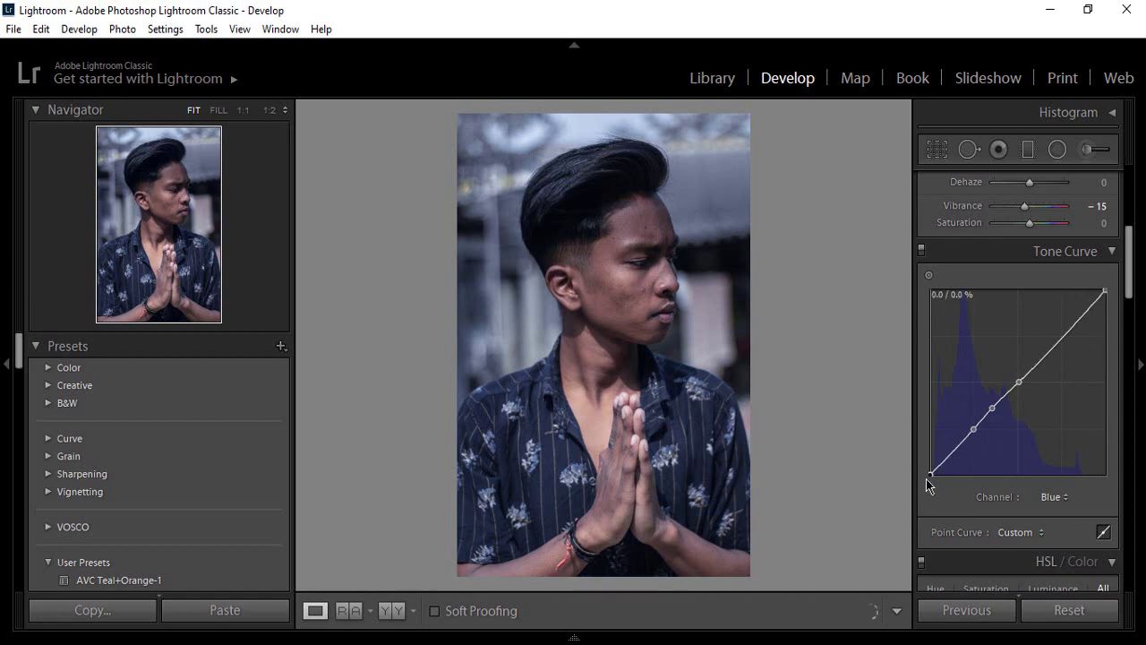
pyautogui.moveTo(992, 409); pyautogui.dragTo(996, 423)
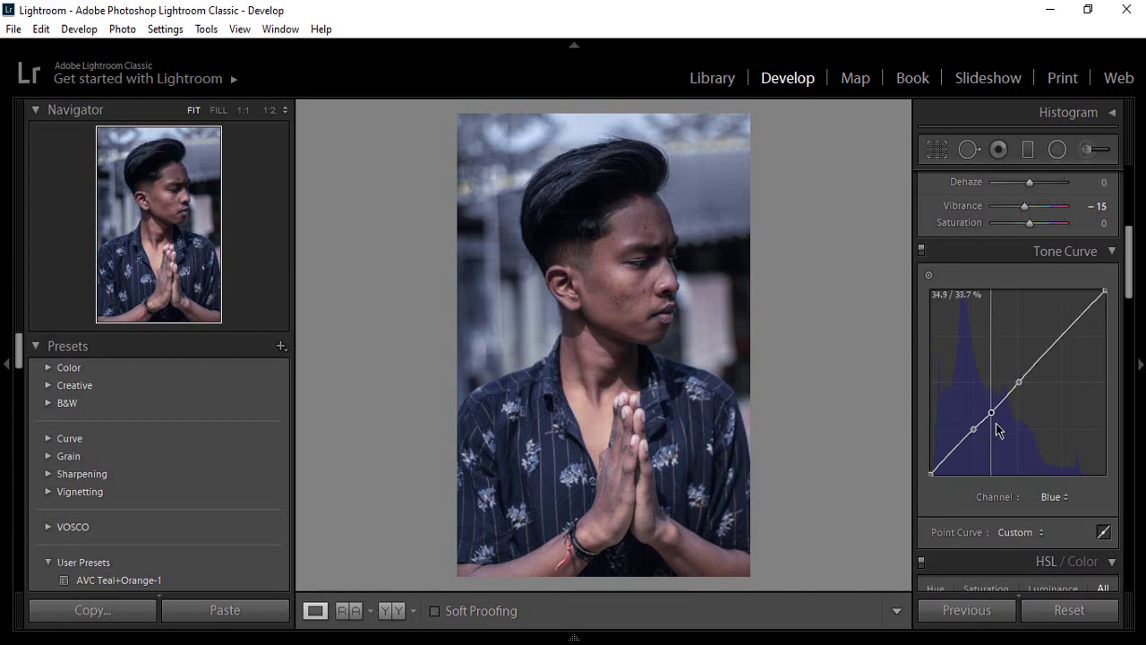
pyautogui.hotkey('ctrl', 'z')
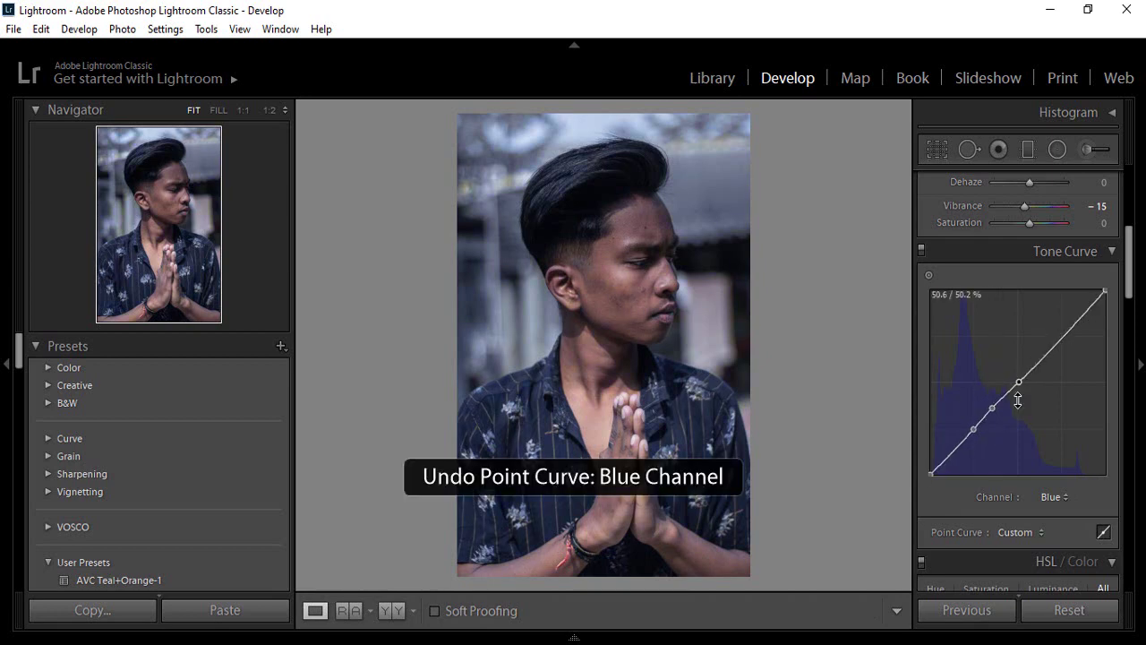
pyautogui.moveTo(1020, 386); pyautogui.dragTo(996, 408)
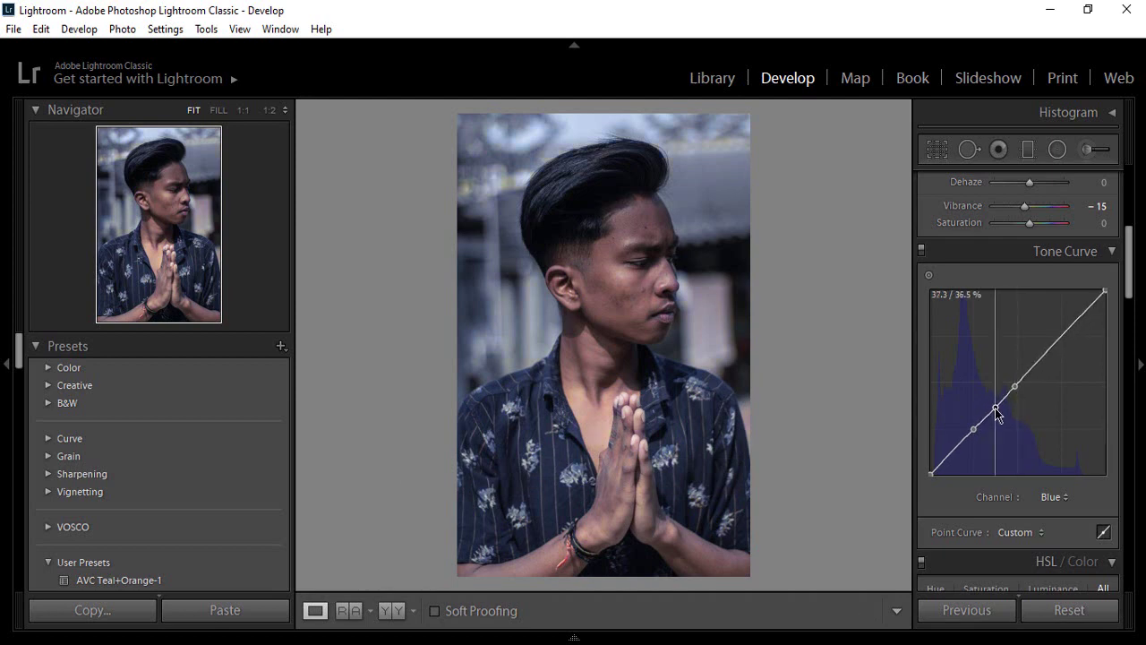
pyautogui.moveTo(1105, 292)
pyautogui.mouseDown()
pyautogui.moveTo(1086, 288)
pyautogui.moveTo(1107, 329)
pyautogui.moveTo(1083, 324)
pyautogui.mouseUp()
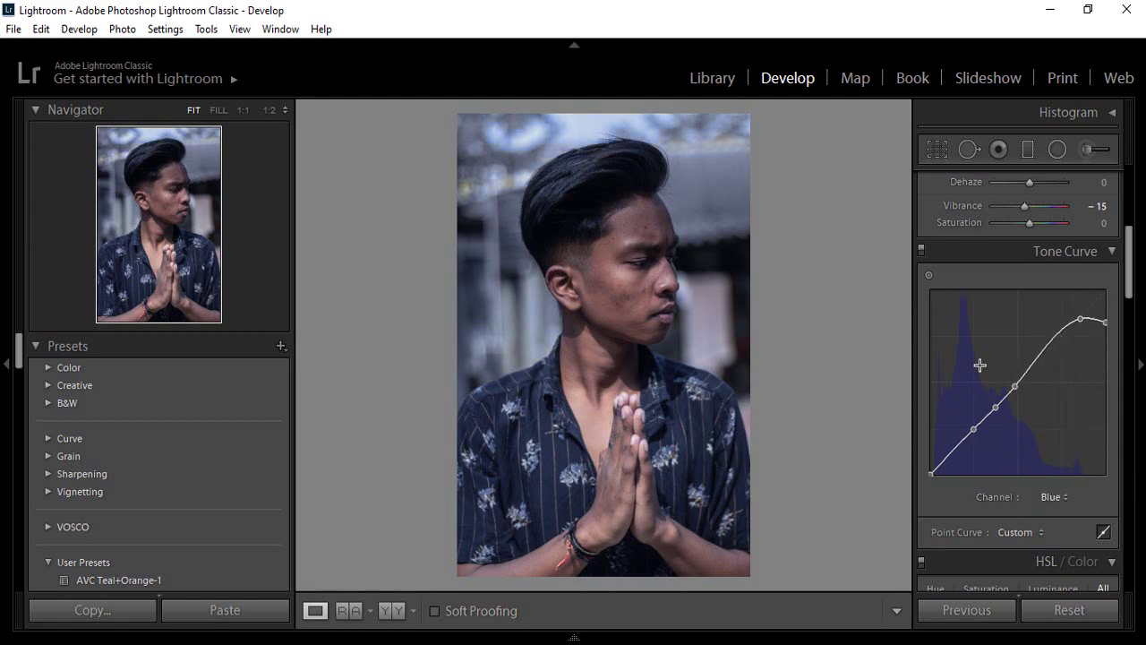
# Set post-crop vignetting to amount −19, midpoint 45 and feather 61.
pyautogui.scroll(-5, 1095, 337)
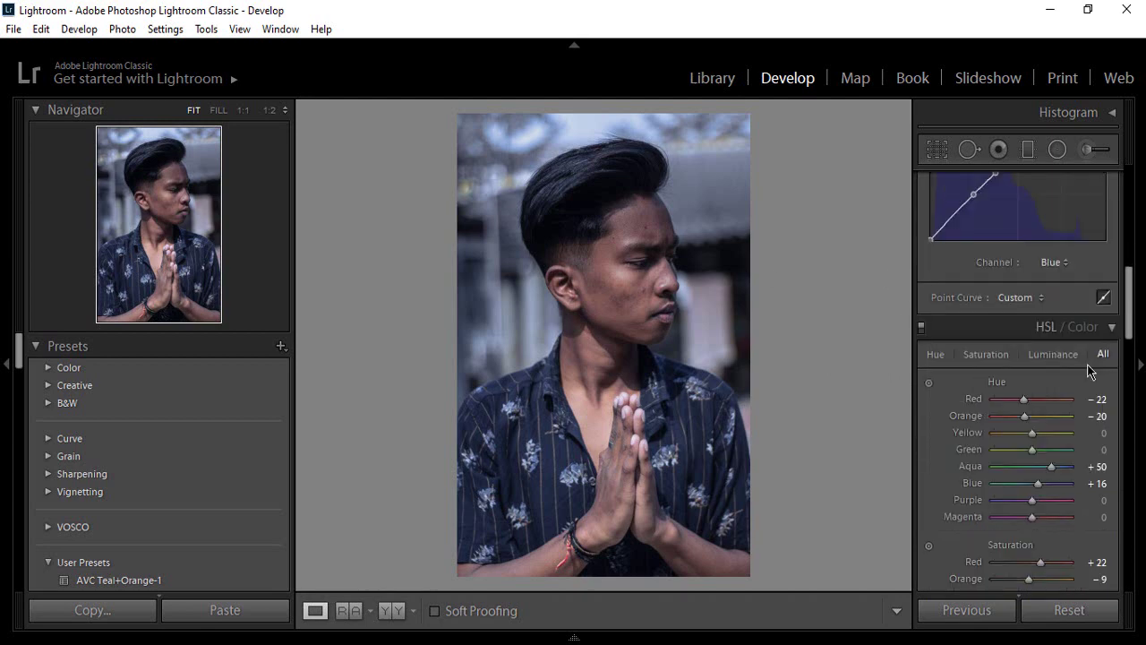
pyautogui.scroll(-5, 1089, 366)
pyautogui.scroll(-5, 1092, 376)
pyautogui.scroll(-5, 1088, 378)
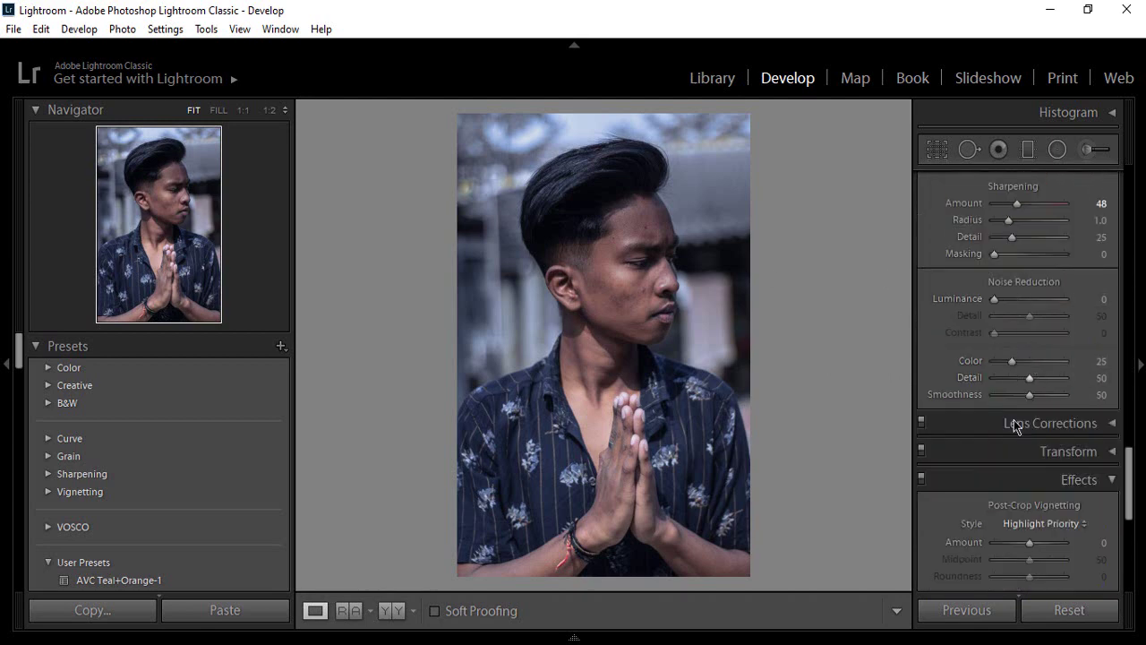
pyautogui.scroll(-3, 1081, 506)
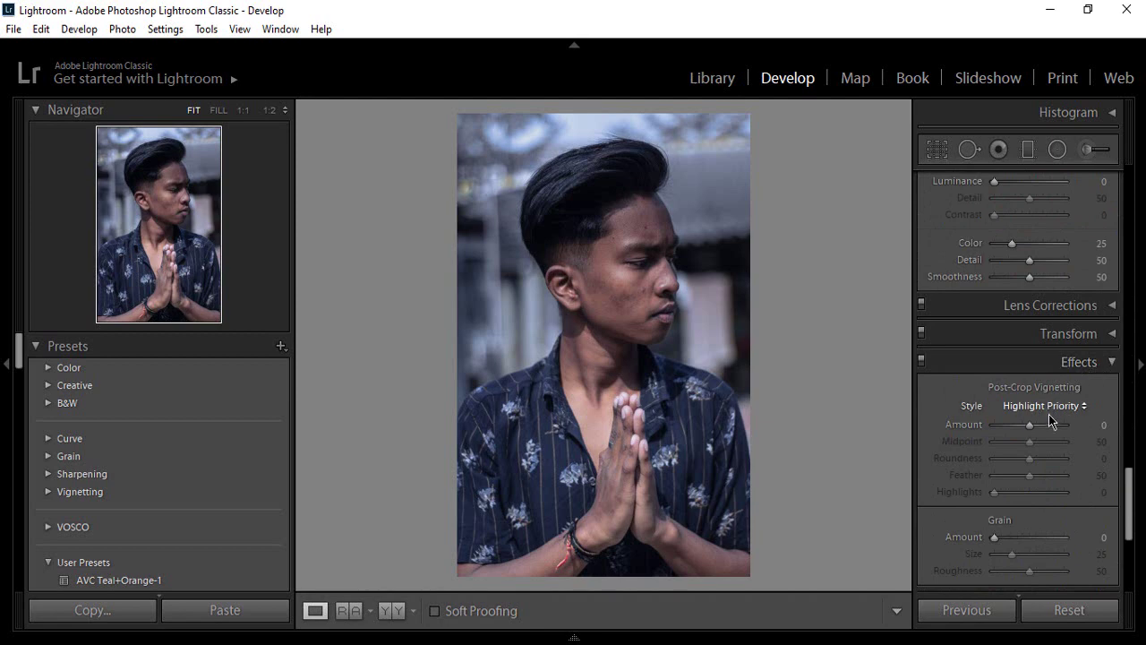
pyautogui.moveTo(1030, 425); pyautogui.dragTo(1024, 426)
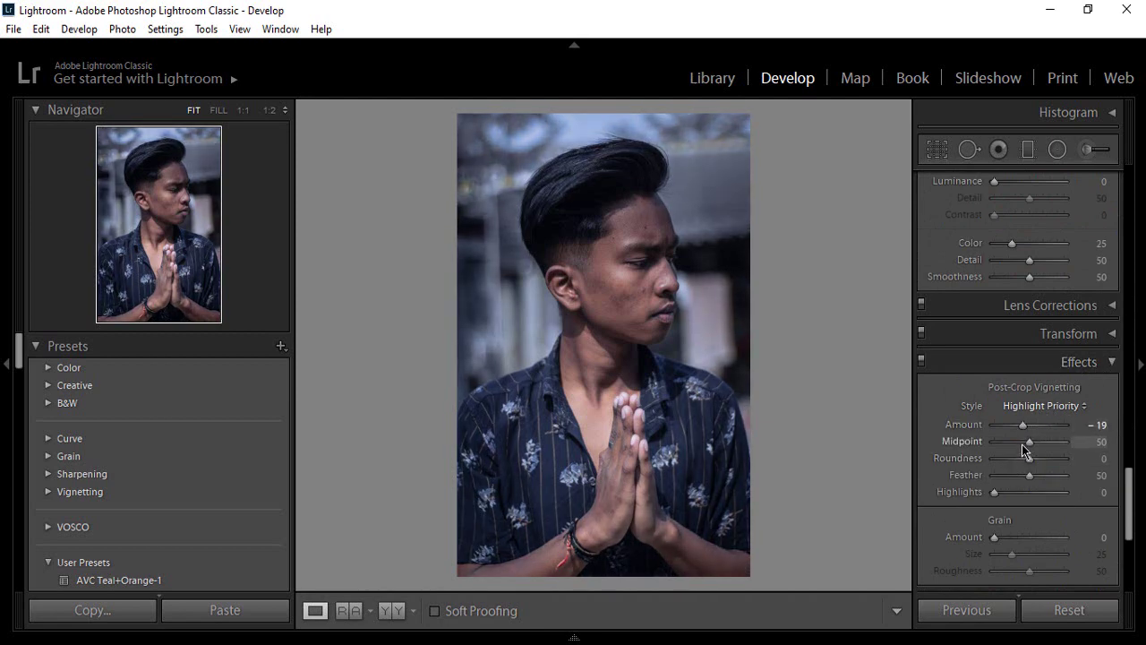
pyautogui.moveTo(1021, 443); pyautogui.dragTo(1038, 474)
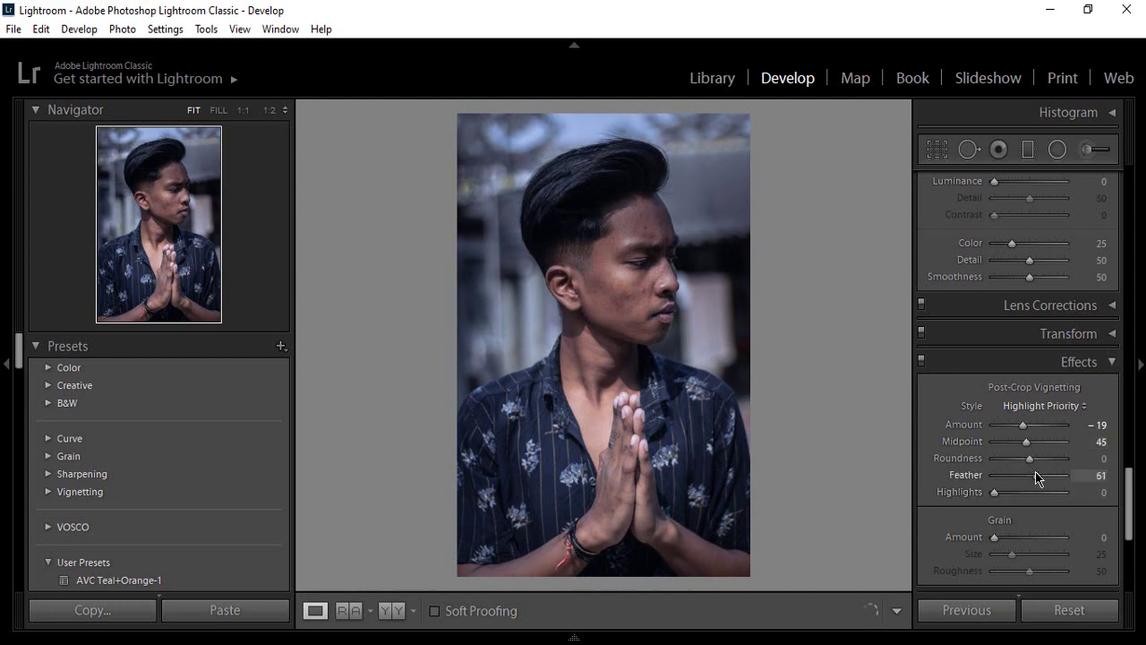
pyautogui.scroll(5, 918, 273)
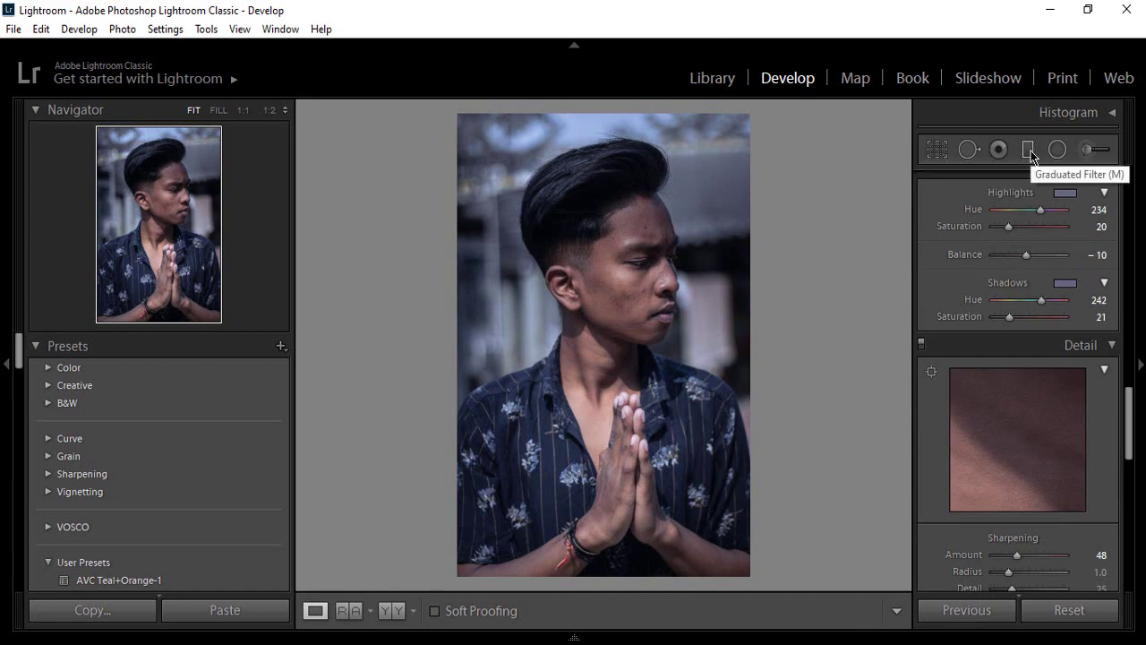
# Lay a graduated filter over the chest and hands, shift it lower and reduce its exposure.
pyautogui.click(1028, 150)
pyautogui.moveTo(610, 579); pyautogui.dragTo(608, 409)
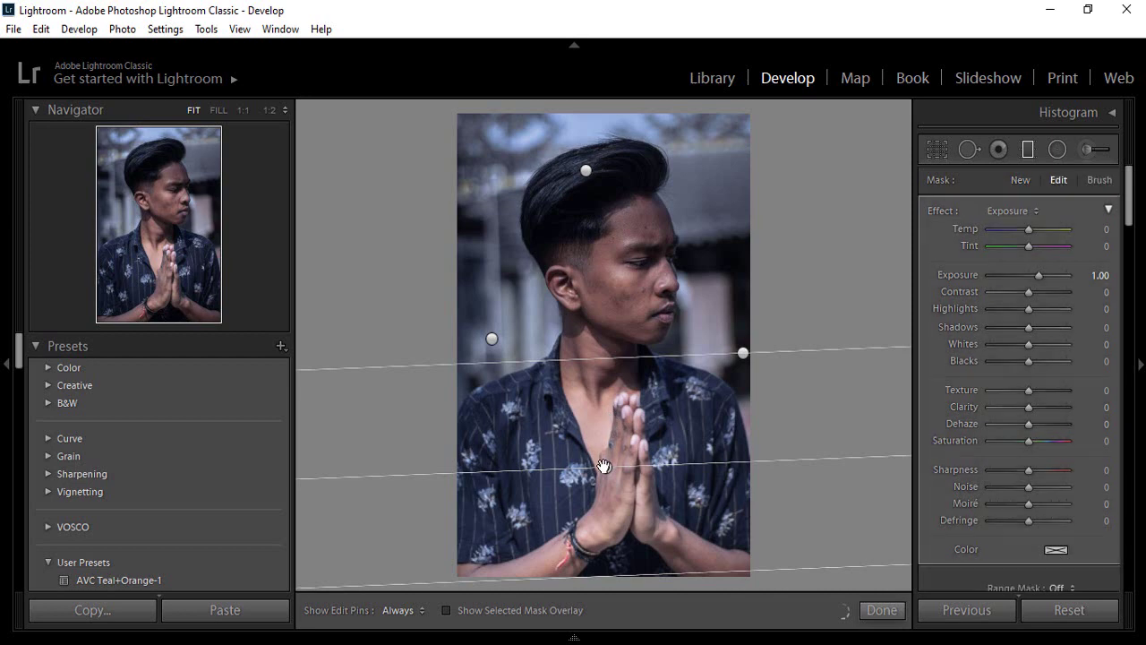
pyautogui.moveTo(606, 467); pyautogui.dragTo(606, 494)
pyautogui.moveTo(1026, 276); pyautogui.dragTo(1031, 282)
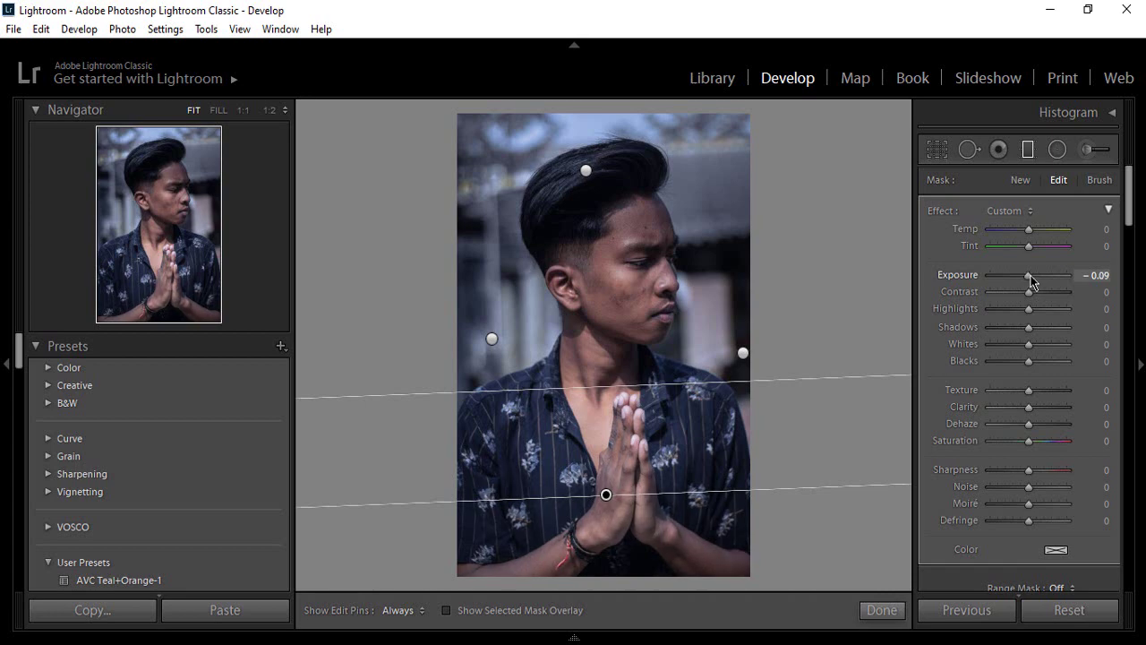
pyautogui.click(881, 610)
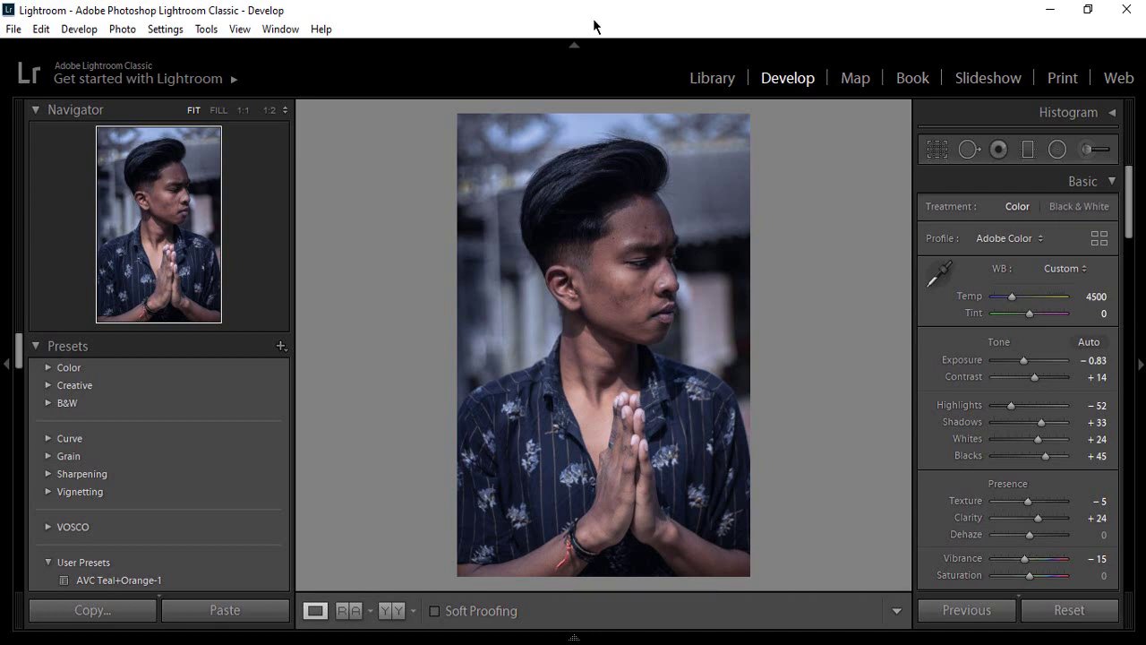
# Scroll down to Effects and set the Grain Amount to 52.
pyautogui.scroll(-5, 1028, 246)
pyautogui.scroll(-5, 1110, 353)
pyautogui.scroll(-5, 1110, 353)
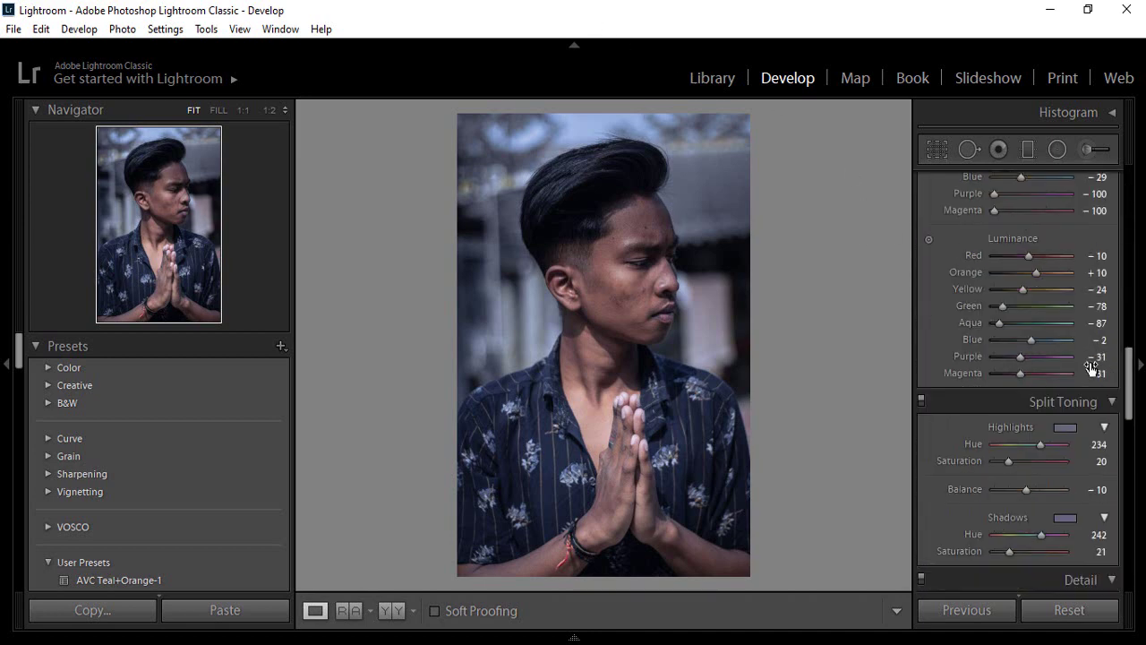
pyautogui.scroll(-3, 1070, 383)
pyautogui.scroll(-3, 1094, 376)
pyautogui.scroll(-4, 1094, 376)
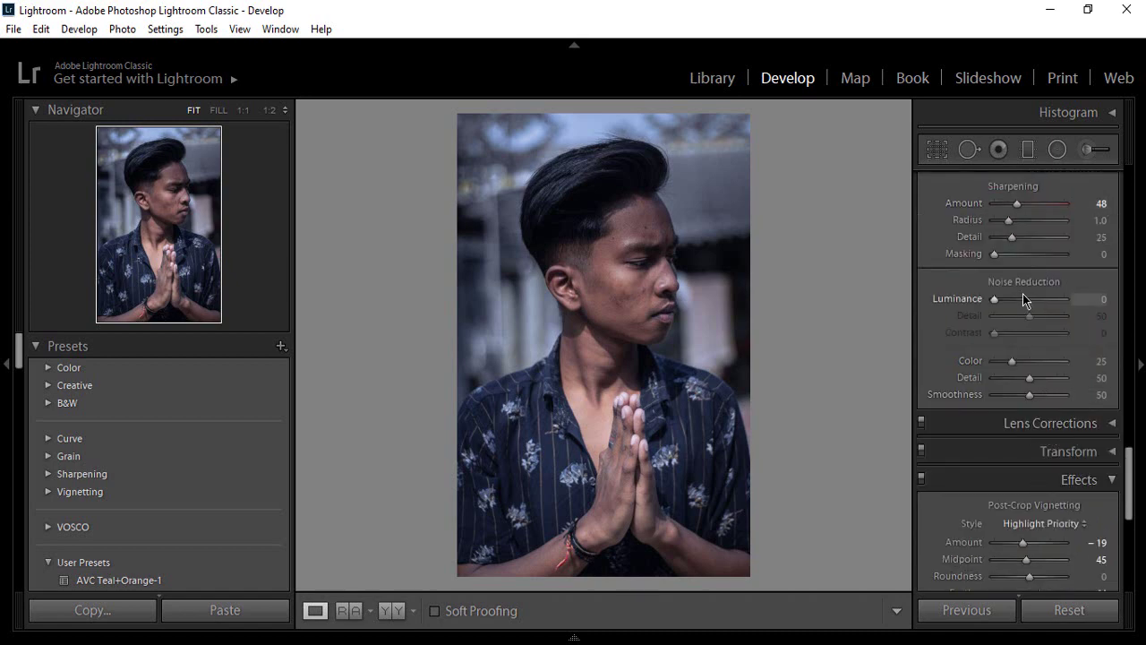
pyautogui.scroll(-3, 1035, 454)
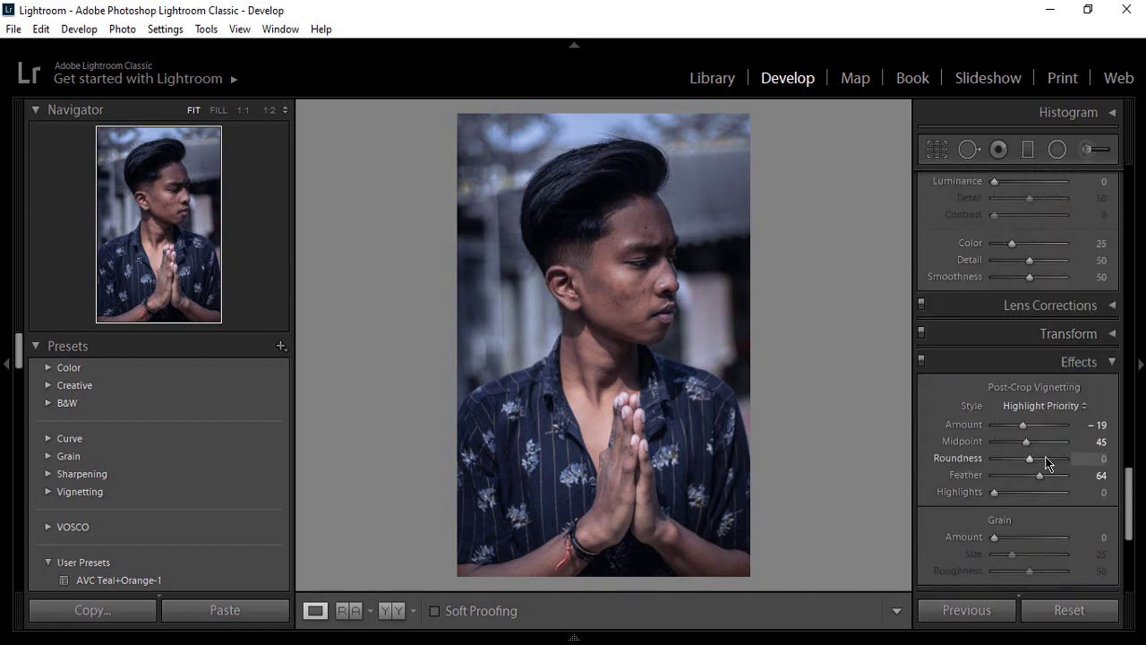
pyautogui.scroll(-3, 1041, 461)
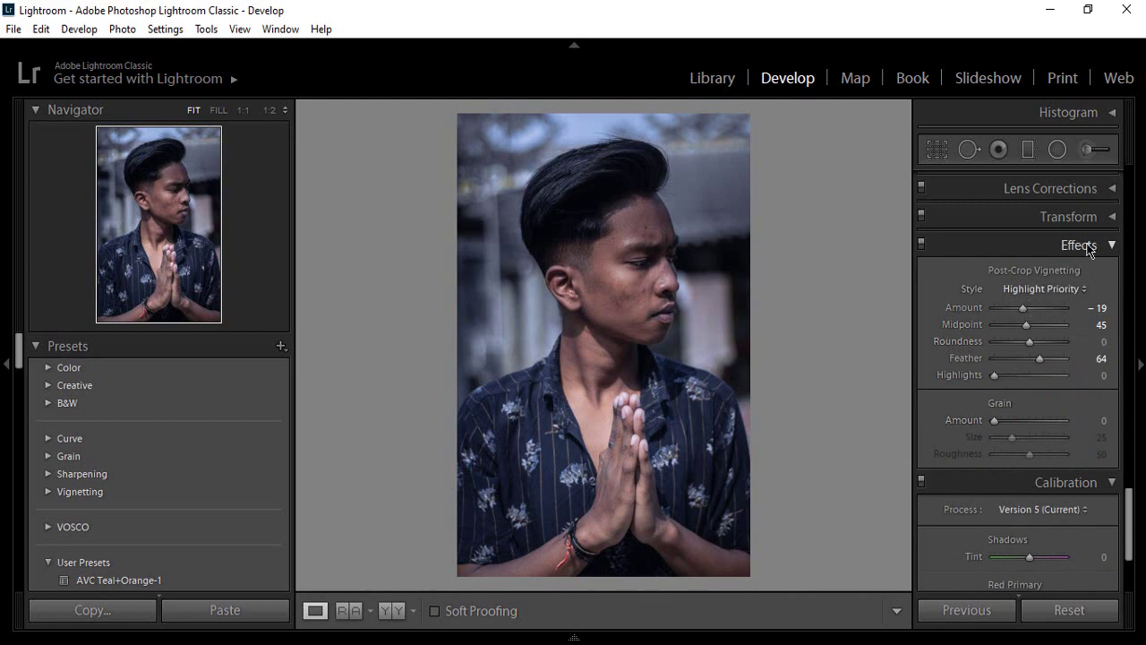
pyautogui.click(1009, 418)
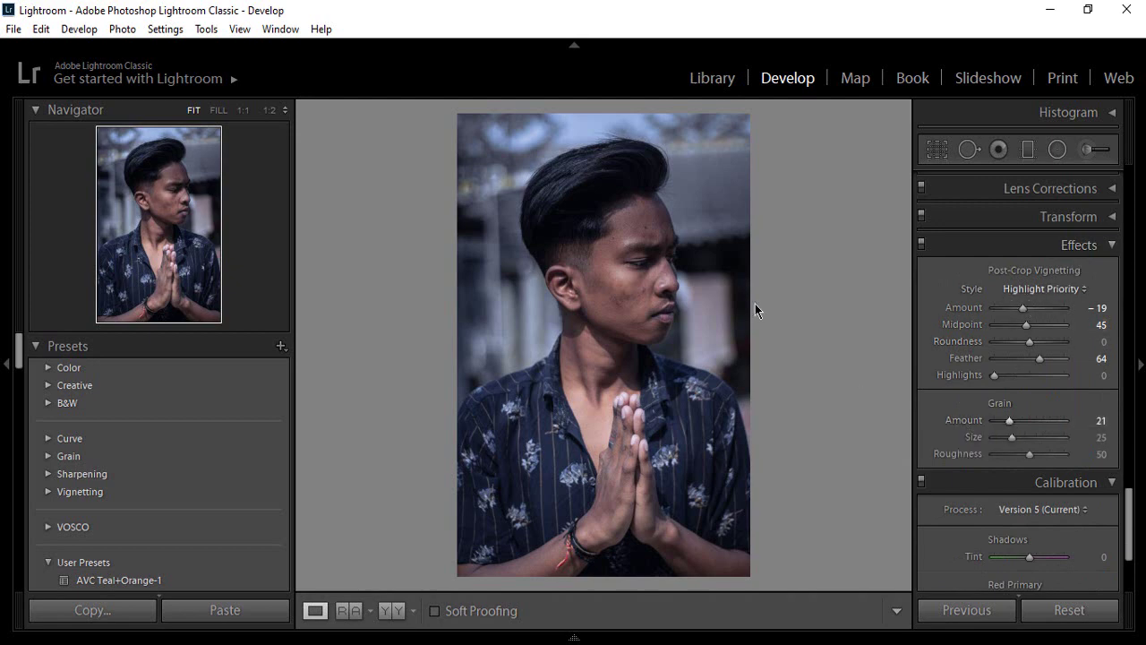
pyautogui.click(624, 290)
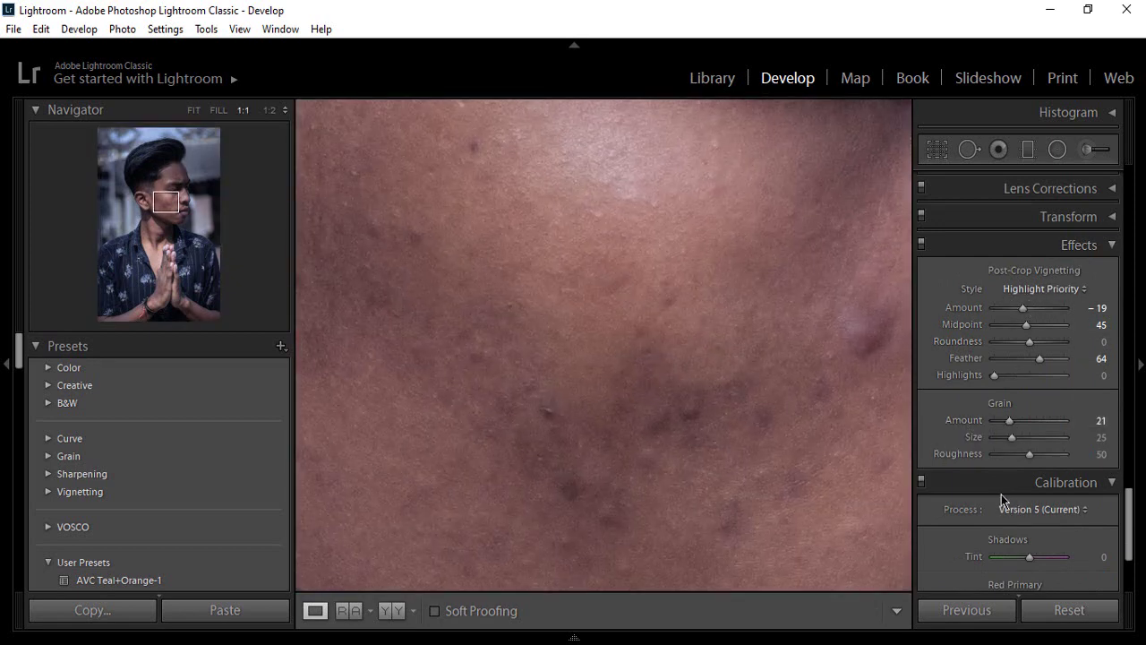
pyautogui.click(1027, 421)
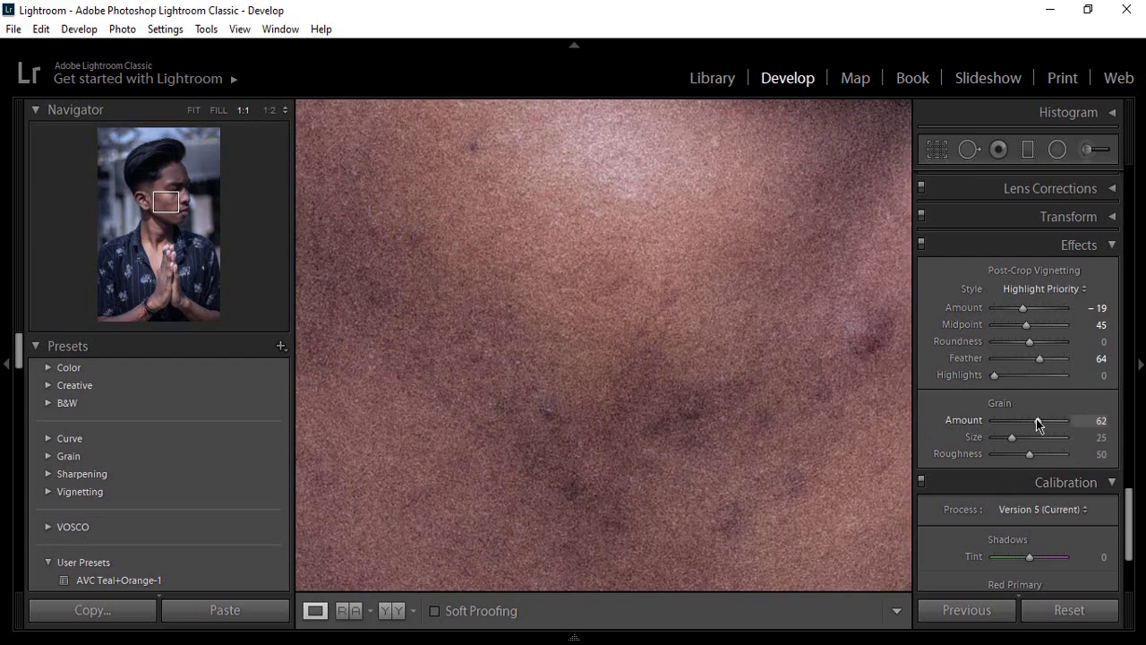
pyautogui.moveTo(1032, 421); pyautogui.dragTo(1026, 420)
# Toggle 1:1 zoom on the face, neck and upper face to inspect the grain.
pyautogui.click(680, 367)
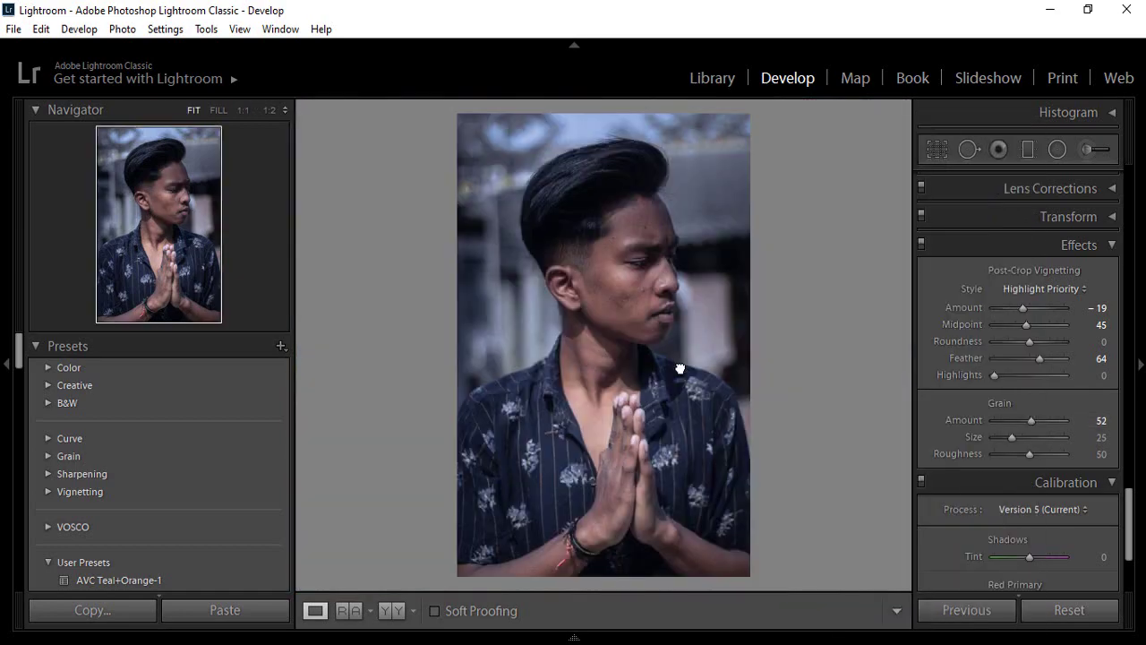
pyautogui.click(606, 298)
pyautogui.click(603, 361)
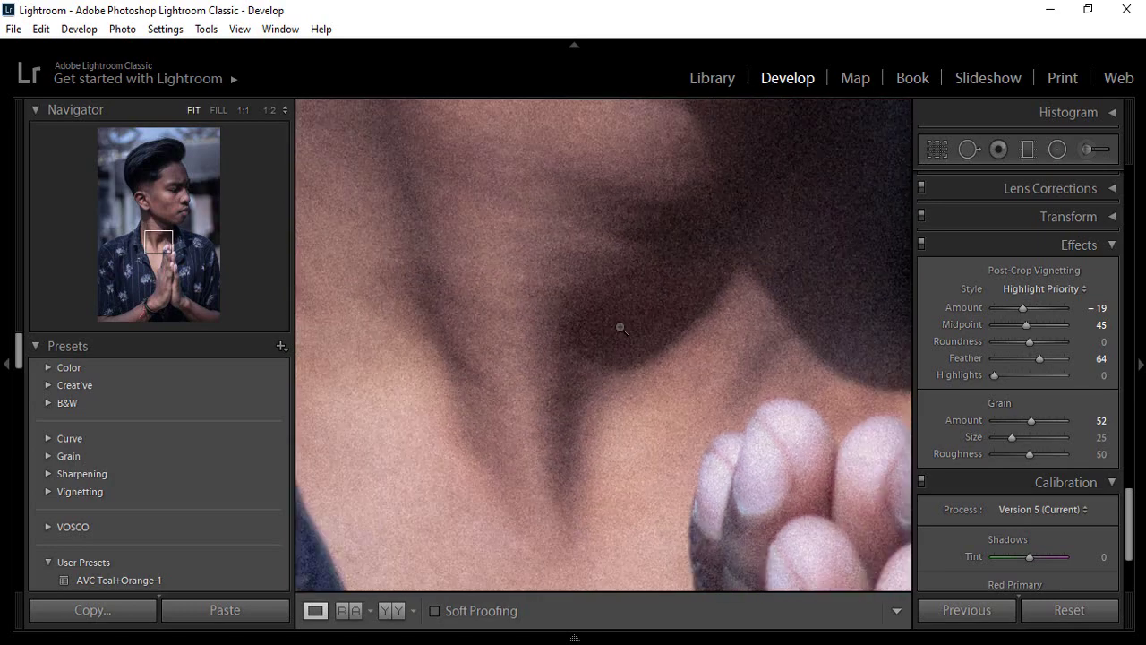
pyautogui.click(634, 299)
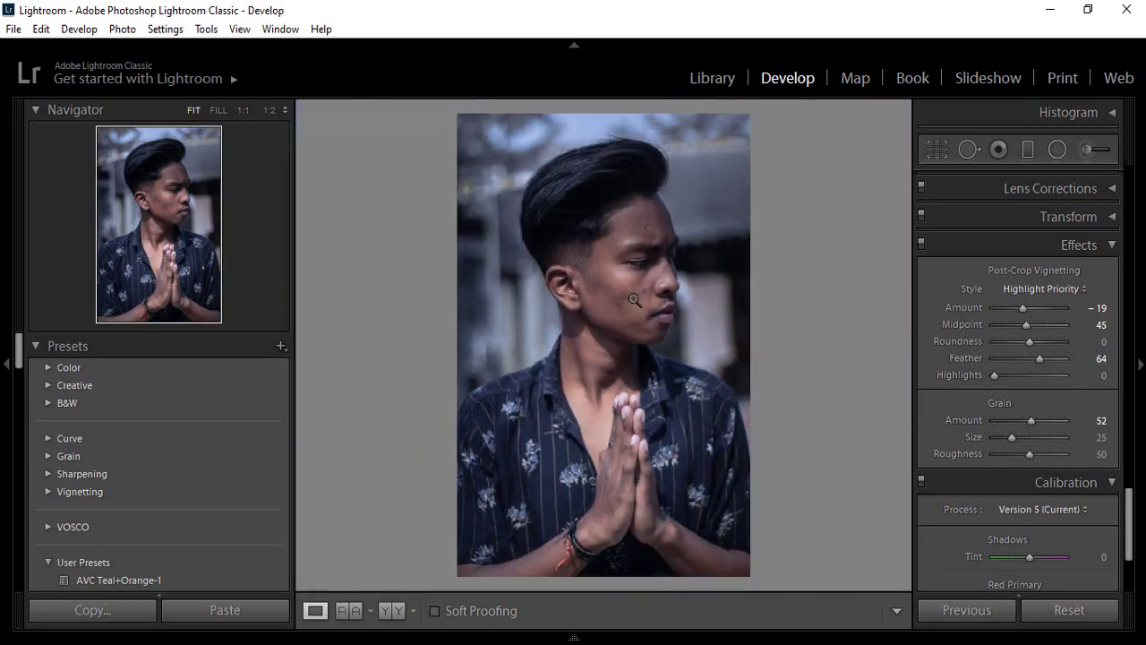
pyautogui.click(660, 222)
pyautogui.rightClick(676, 274)
# Zoom back out to view the full portrait.
pyautogui.click(597, 236)
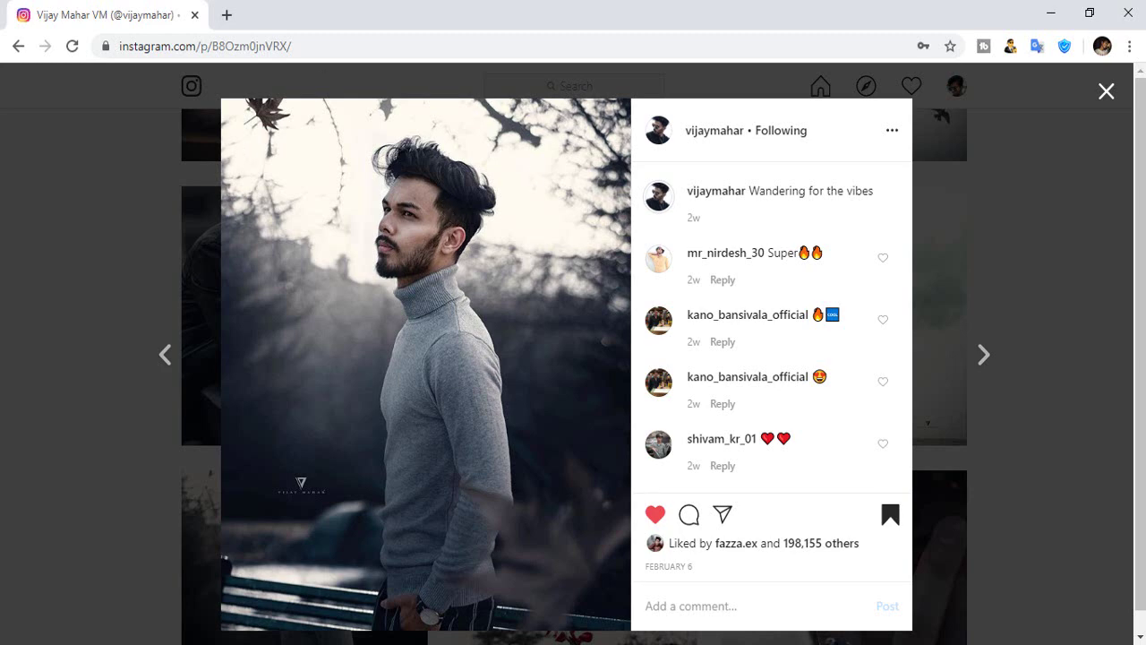
# Switch back from Chrome to the floral-shirt portrait in Lightroom's Develop module.
pyautogui.click(430, 587)
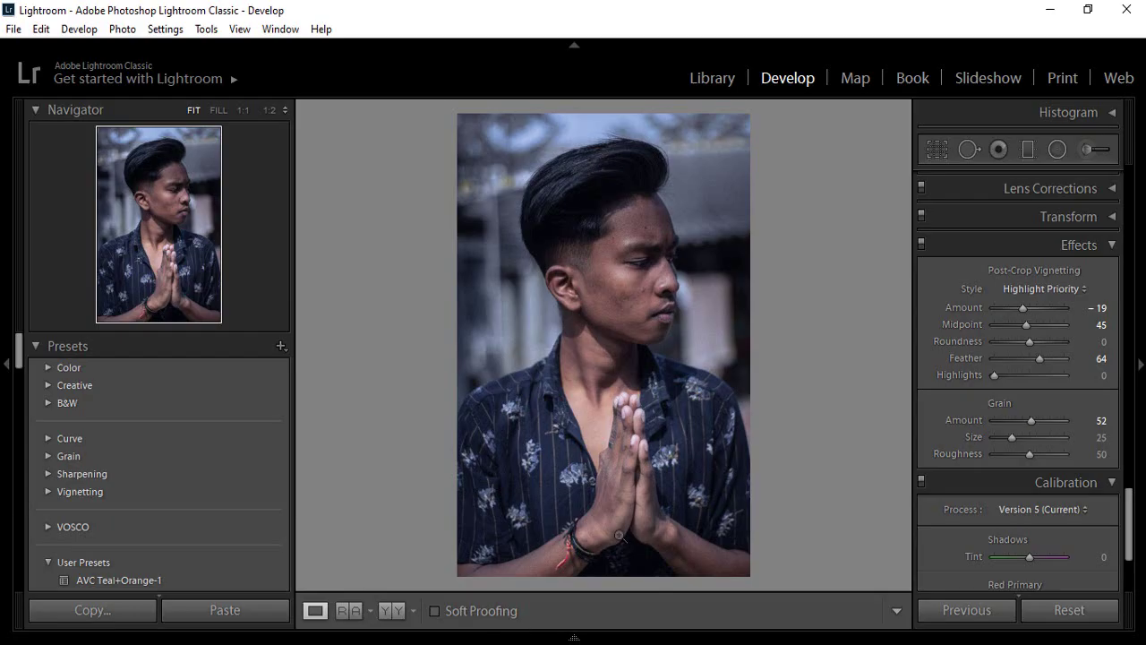